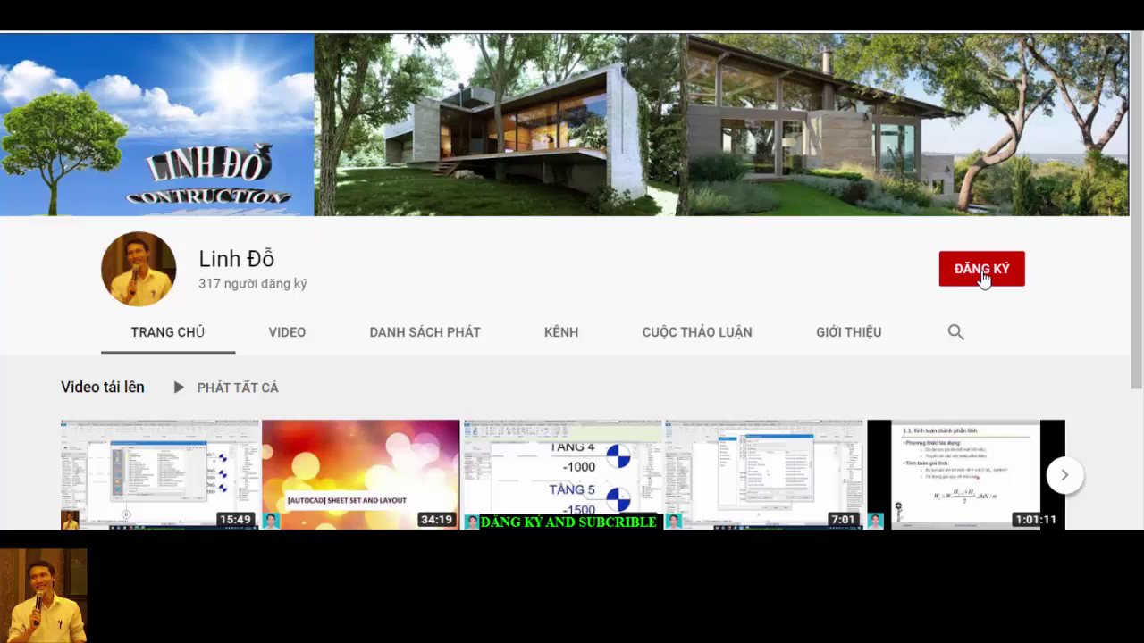
Subscribe to the construction channel with its red ĐĂNG KÝ button
left_click(983, 277)
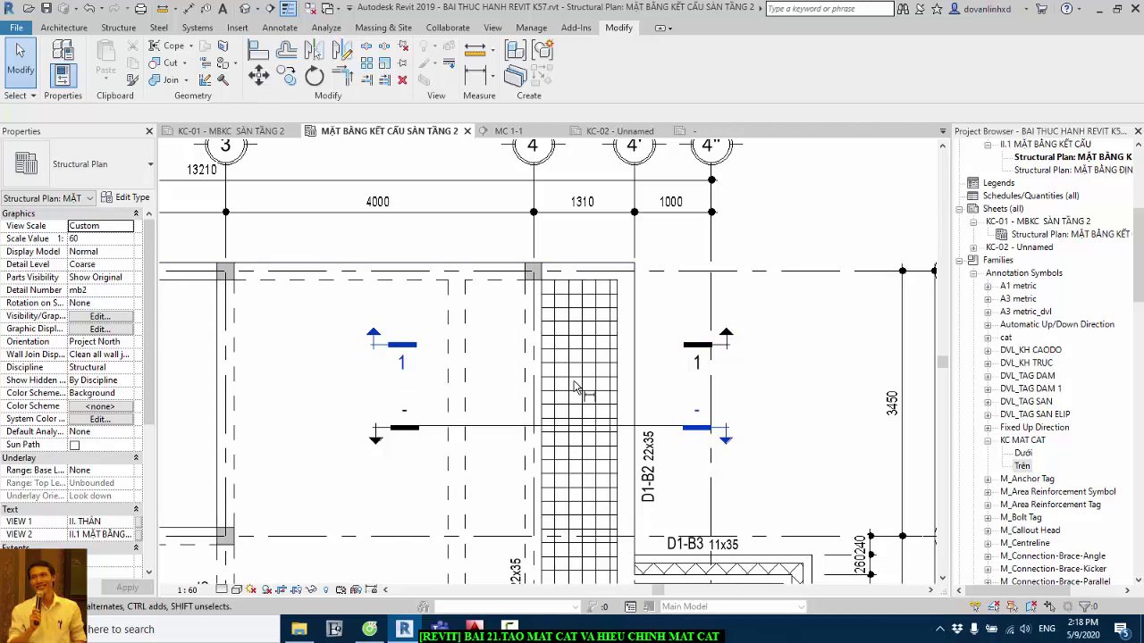
Check the section 1 line, view sheet KC-02 fitted, then switch to sheet KC-01
left_click(576, 387)
key("Escape")
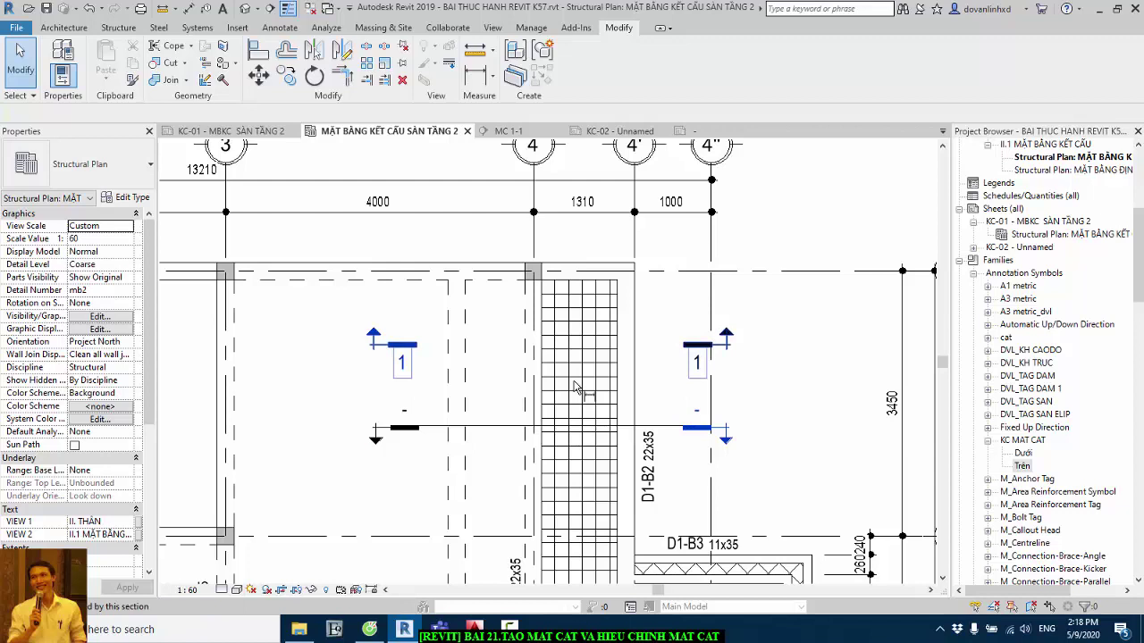
key("ctrl+Tab")
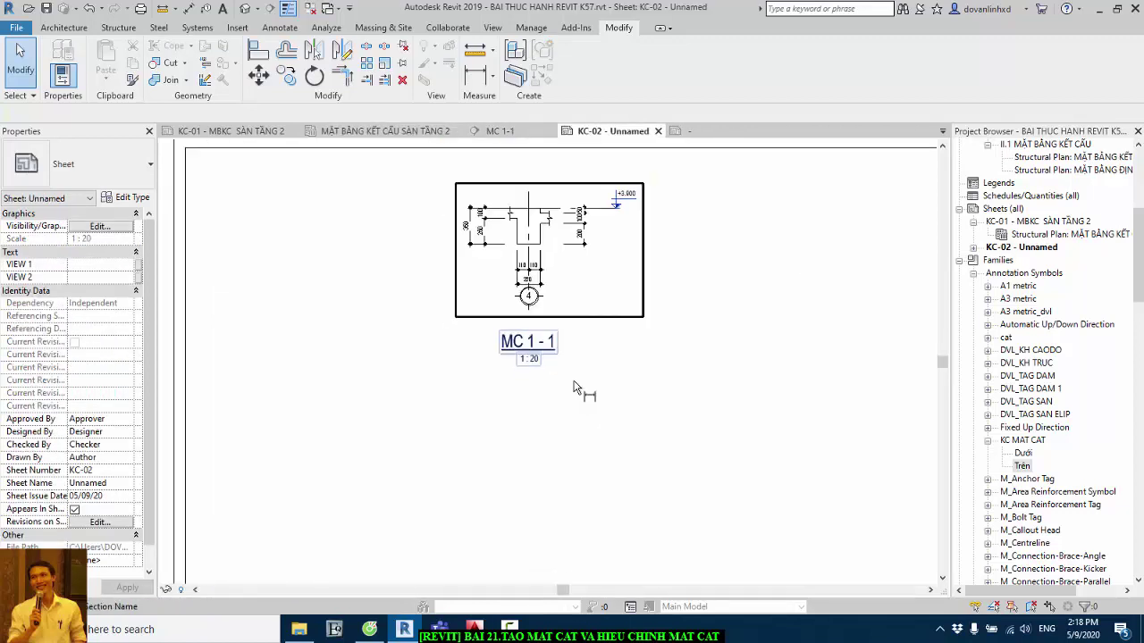
key("z")
key("f")
key("ctrl+Tab")
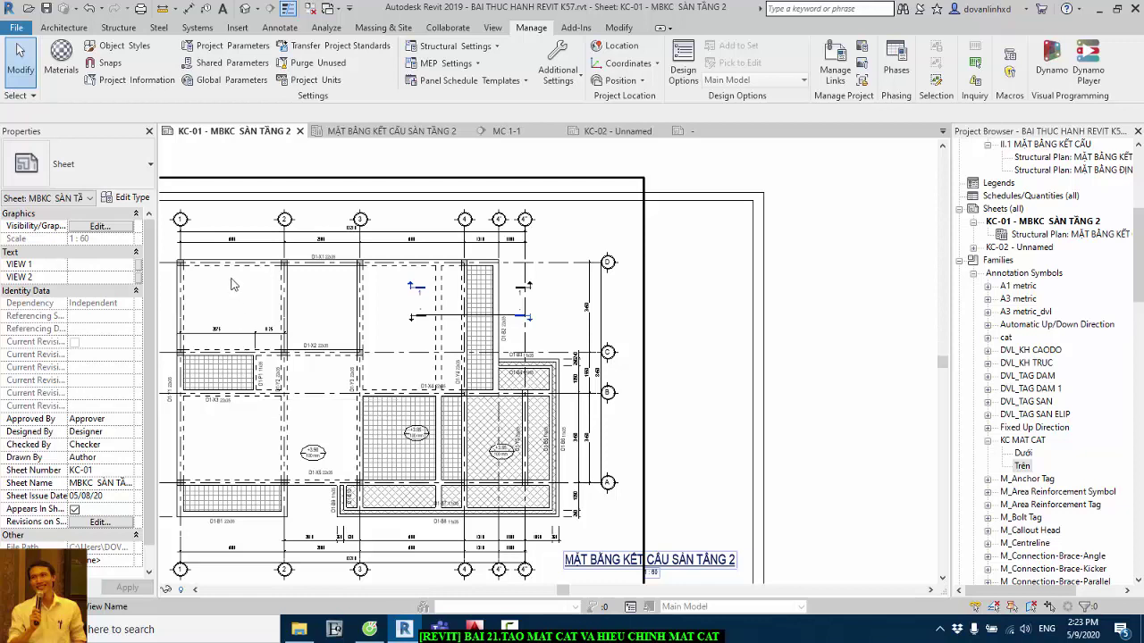
Open section MC 1-1 fitted to view, then open sheet KC-01 - MBKC SÀN TẦNG 2
left_click(514, 131)
key("z")
key("f")
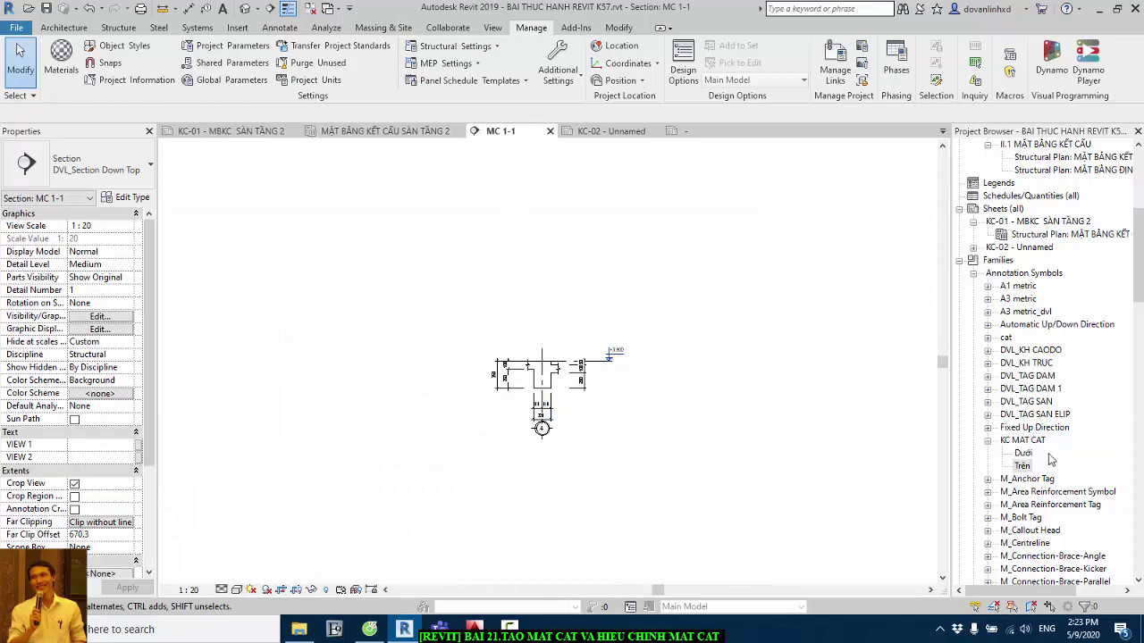
scroll(1036, 420, "down", 2)
scroll(1015, 313, "up", 3)
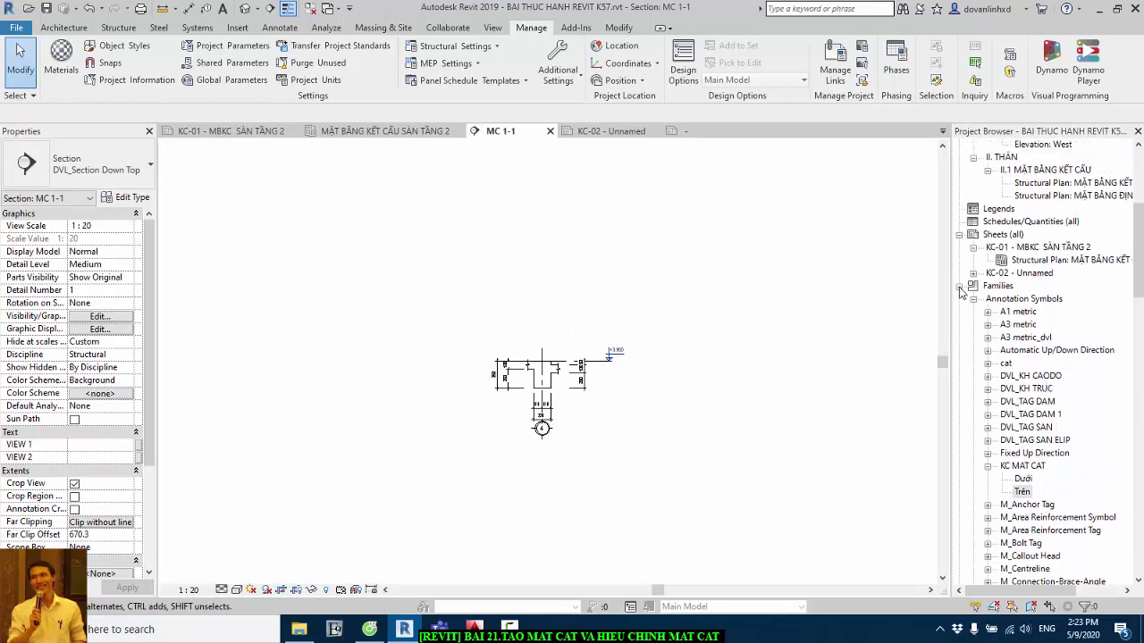
left_click(958, 286)
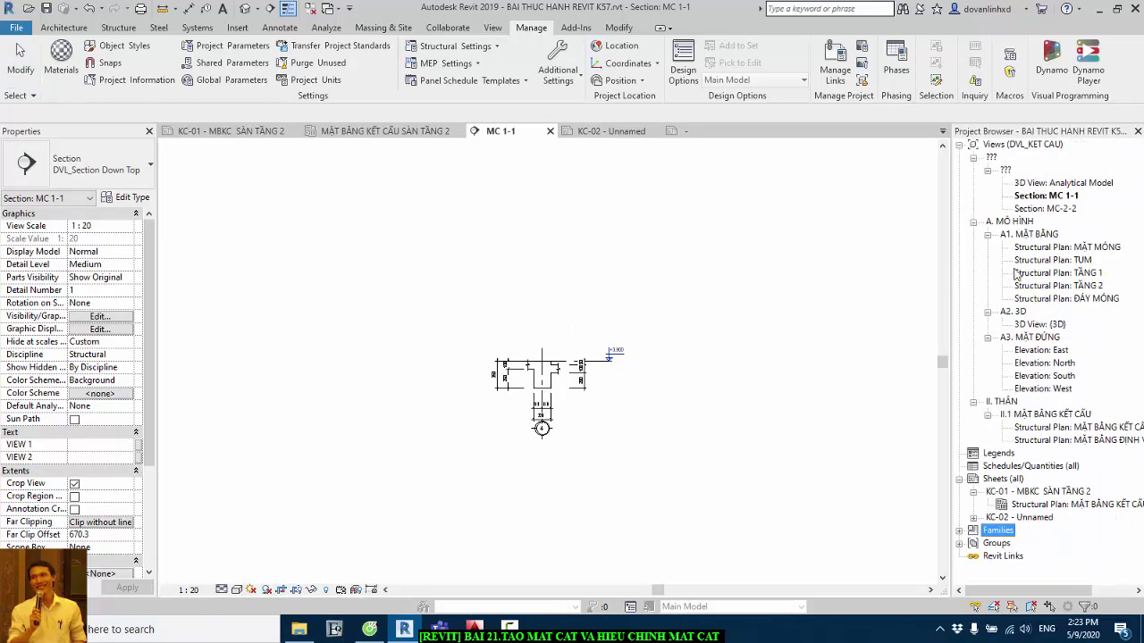
double_click(1050, 494)
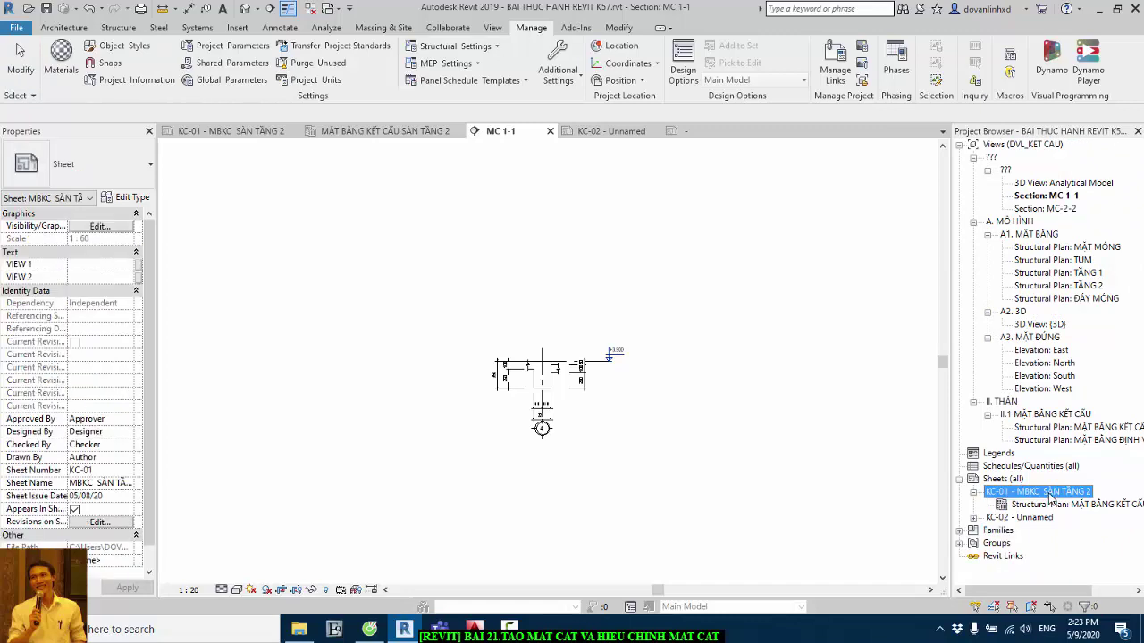
After the already-placed warning, delete the MC 1-1 viewport from KC-02 and reopen KC-01
left_click(1045, 196)
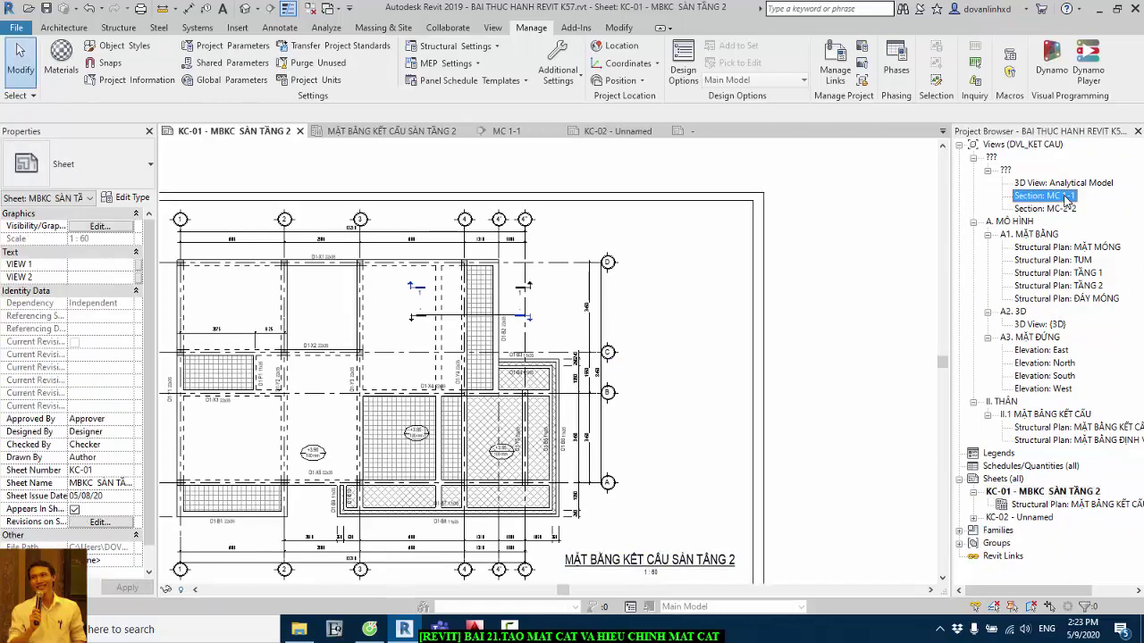
left_click_drag(685, 302, 684, 303)
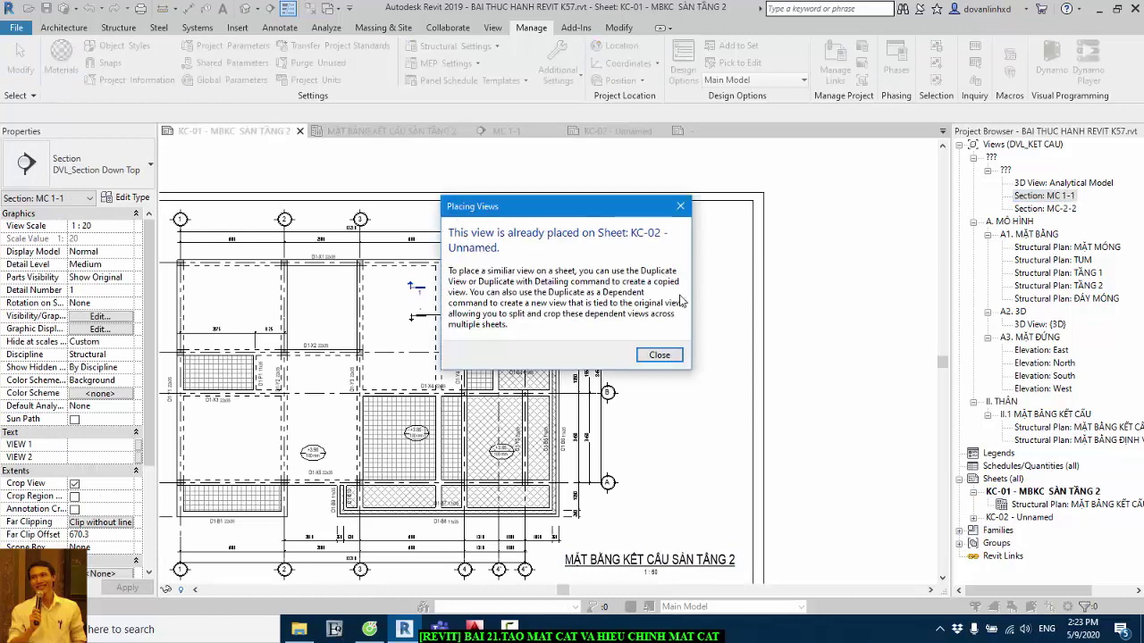
left_click(658, 355)
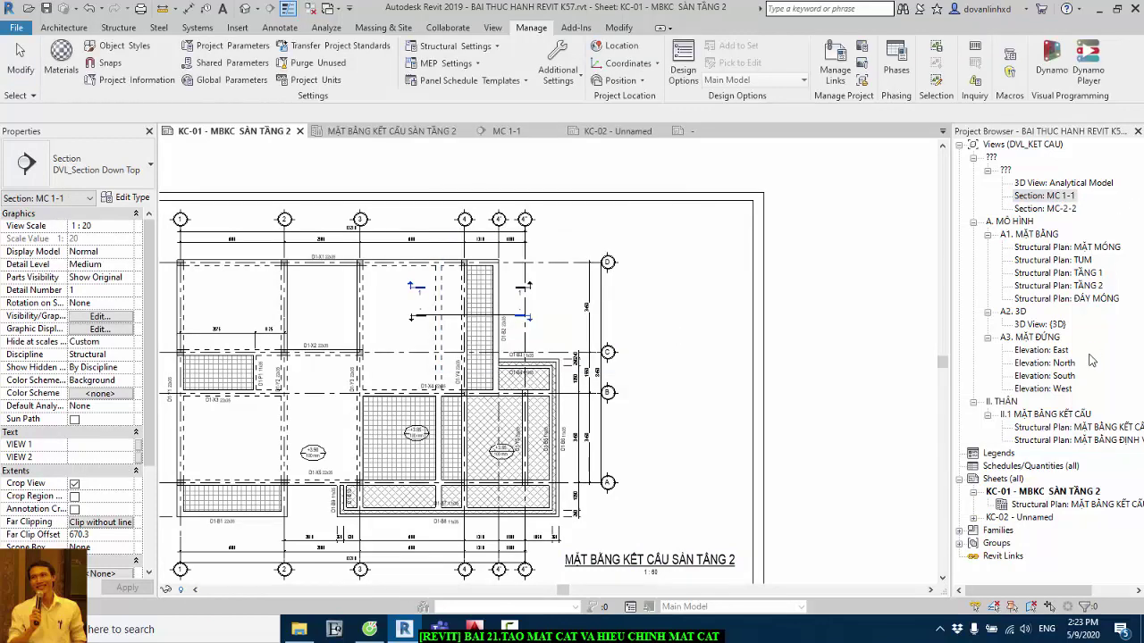
double_click(1021, 518)
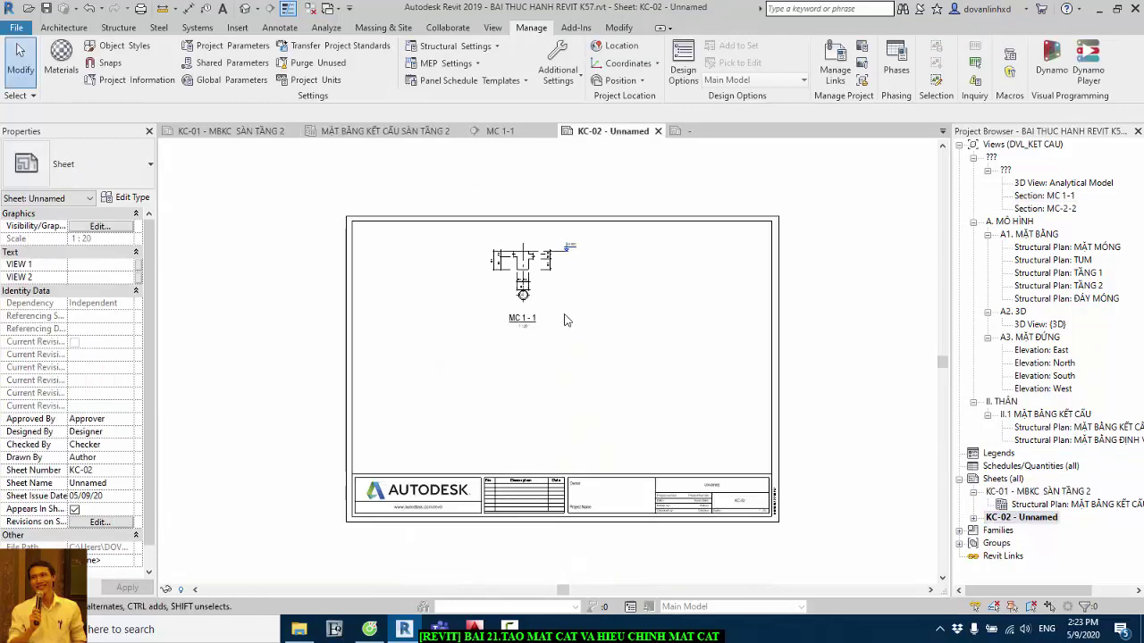
left_click(579, 284)
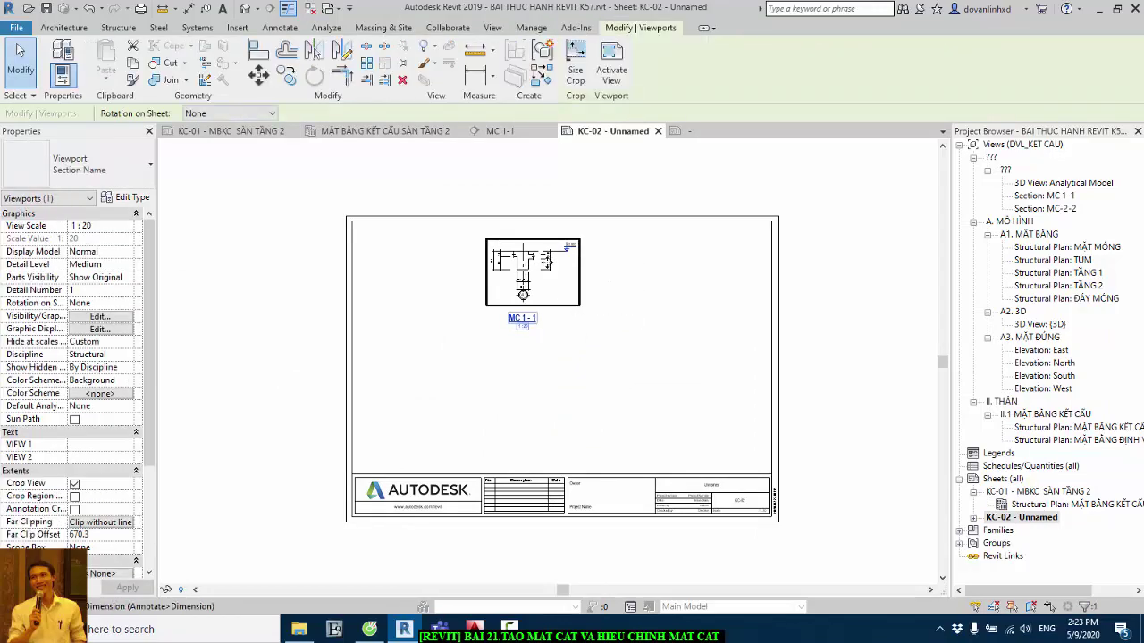
key("Delete")
double_click(1037, 491)
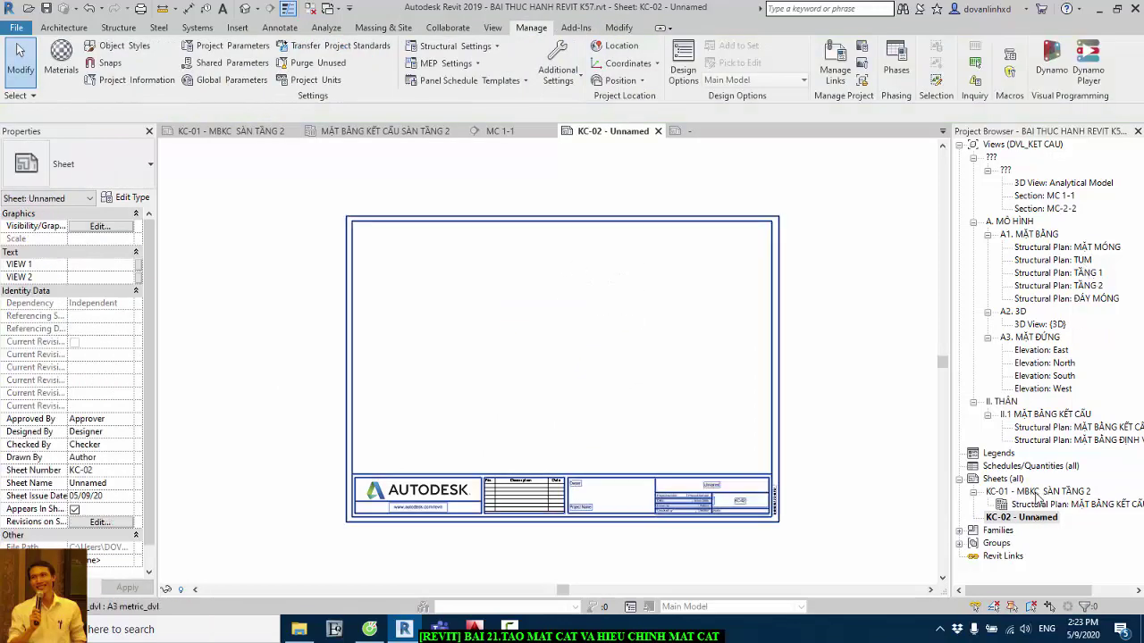
Place section MC 1-1 on sheet KC-01 beside the floor plan
left_click(1051, 196)
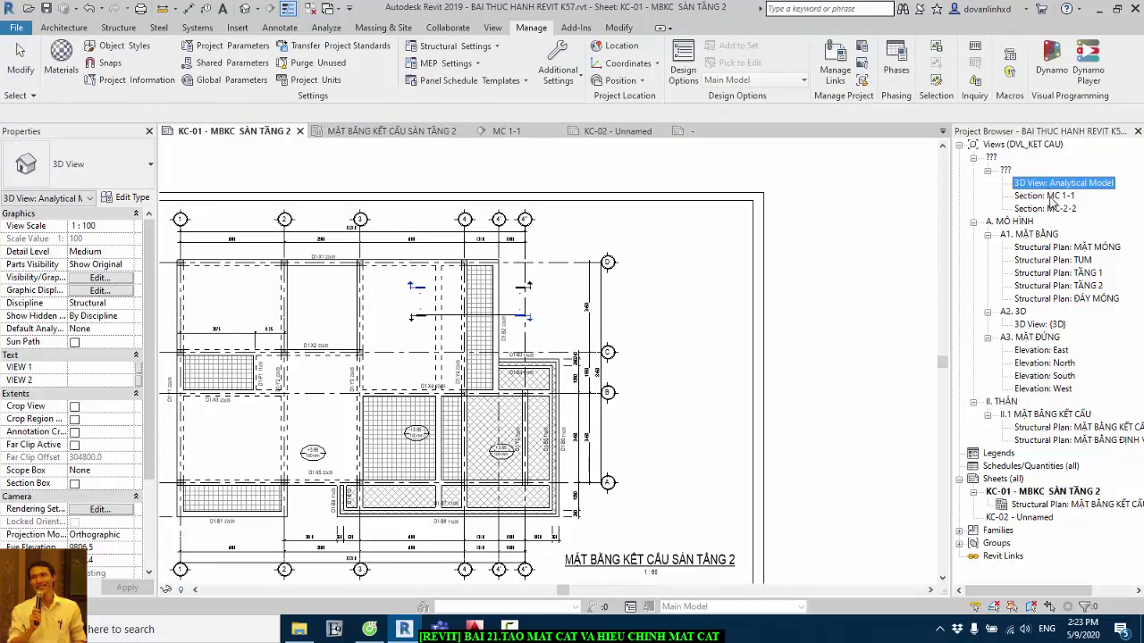
left_click_drag(1049, 207, 661, 311)
left_click(681, 302)
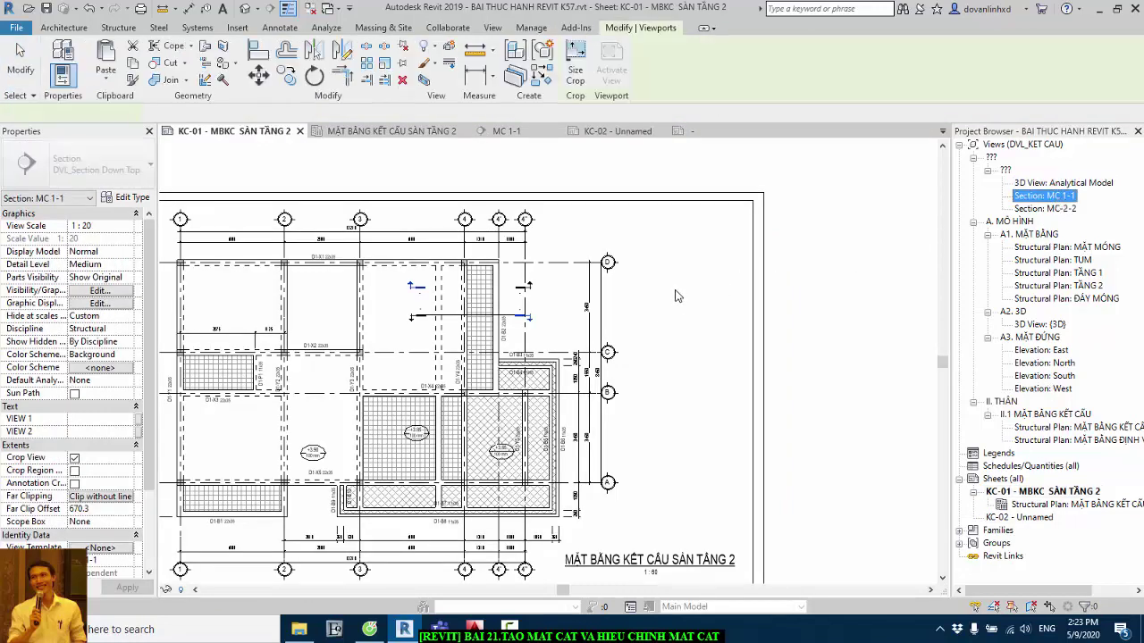
key("Escape")
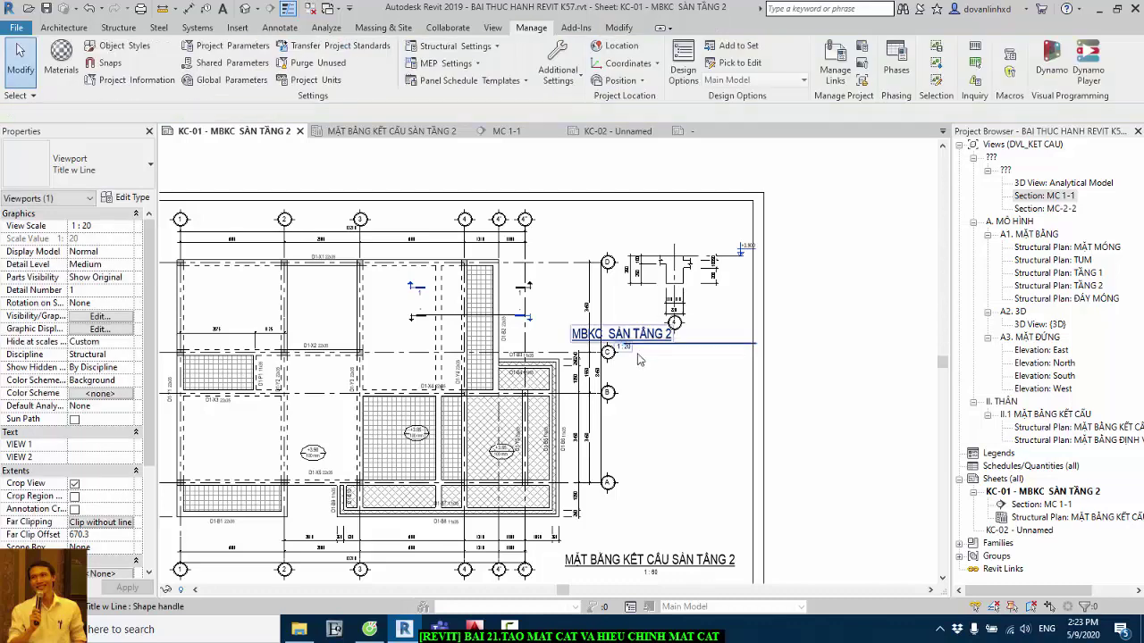
scroll(649, 354, "up", 3)
Change the MC 1-1 viewport title type to Section Name and move the title below it
left_click(623, 341)
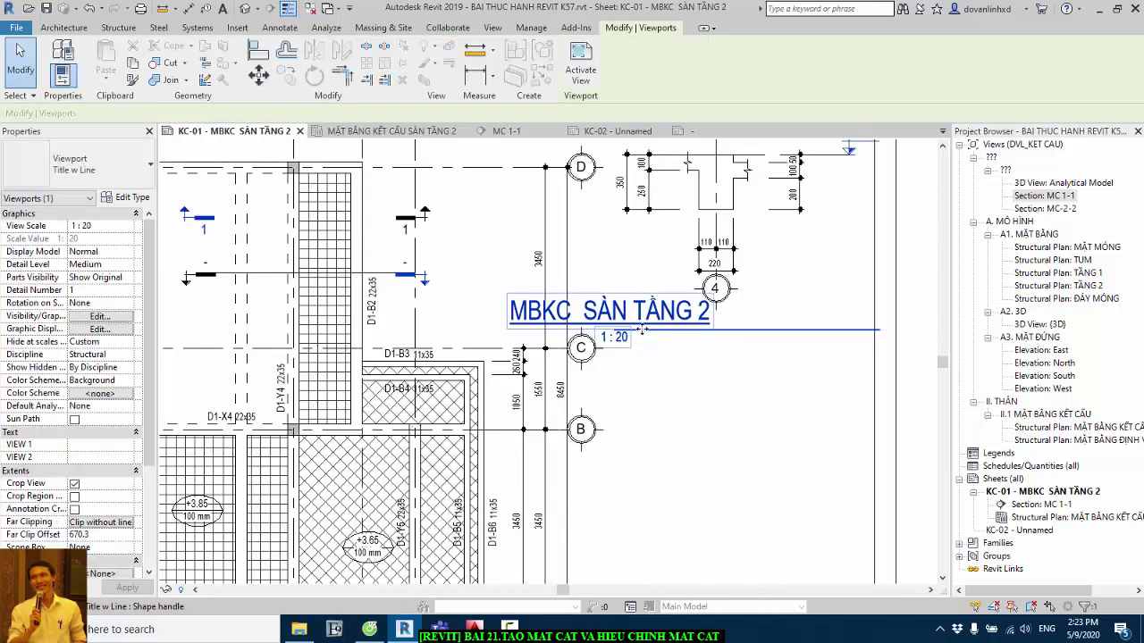
left_click(132, 163)
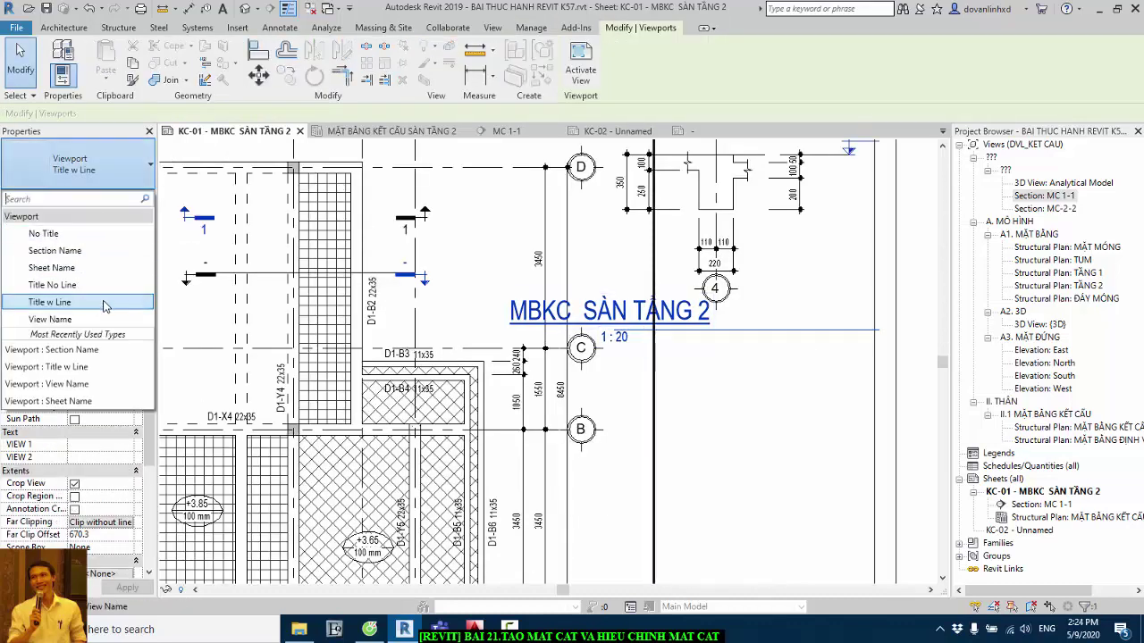
left_click(55, 250)
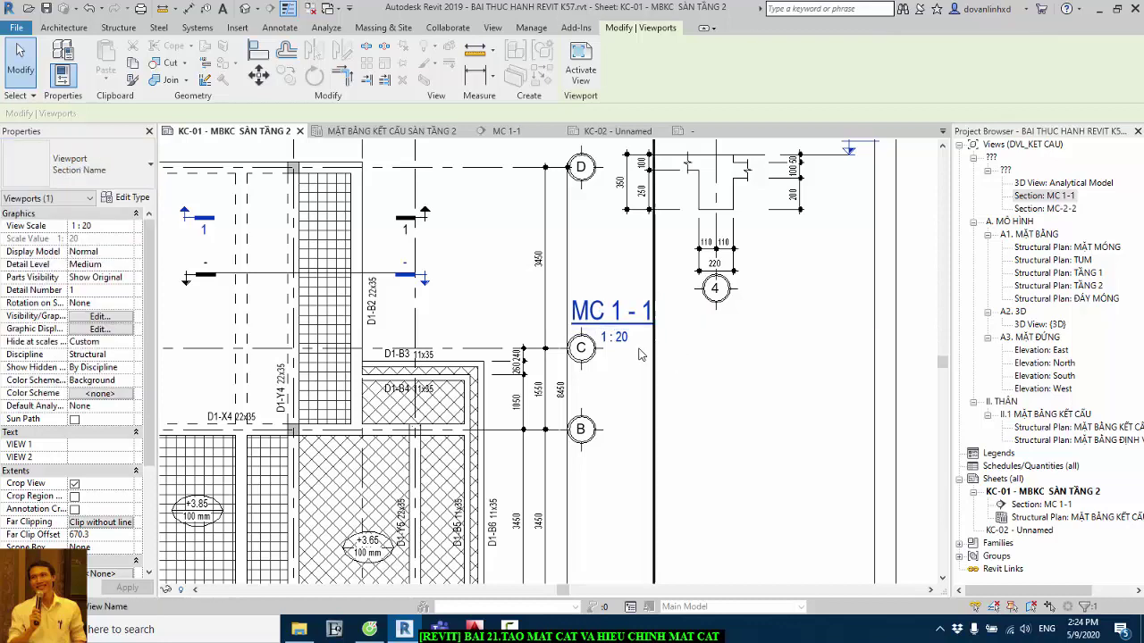
left_click_drag(610, 327, 725, 353)
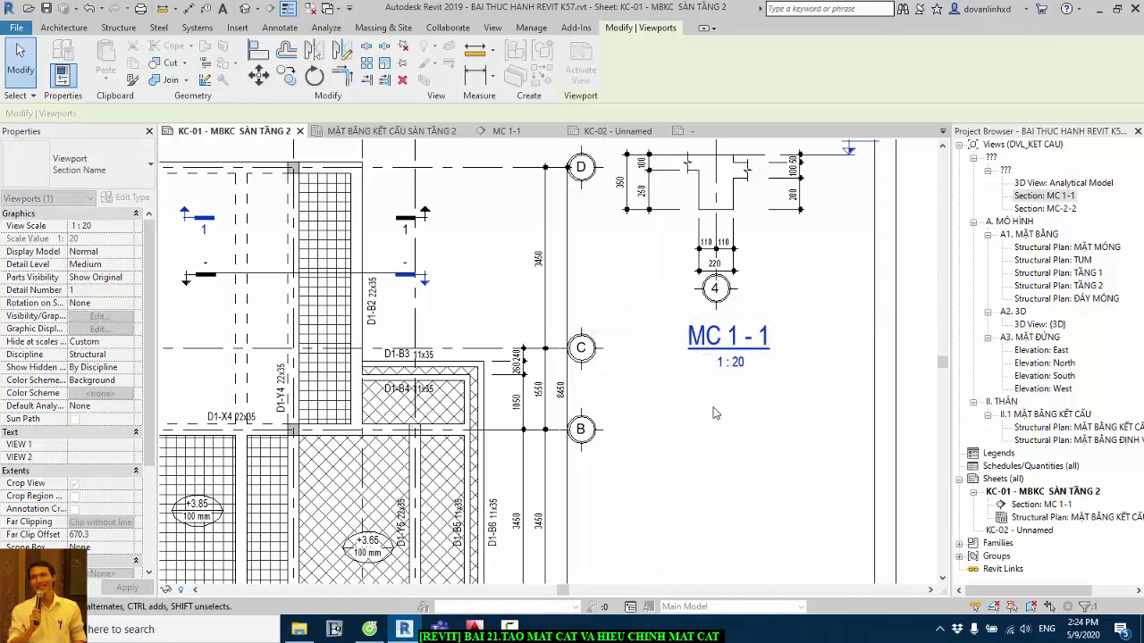
key("Escape")
Shift the MC 1-1 viewport slightly lower on the sheet
scroll(712, 399, "down", 2)
scroll(738, 247, "up", 1)
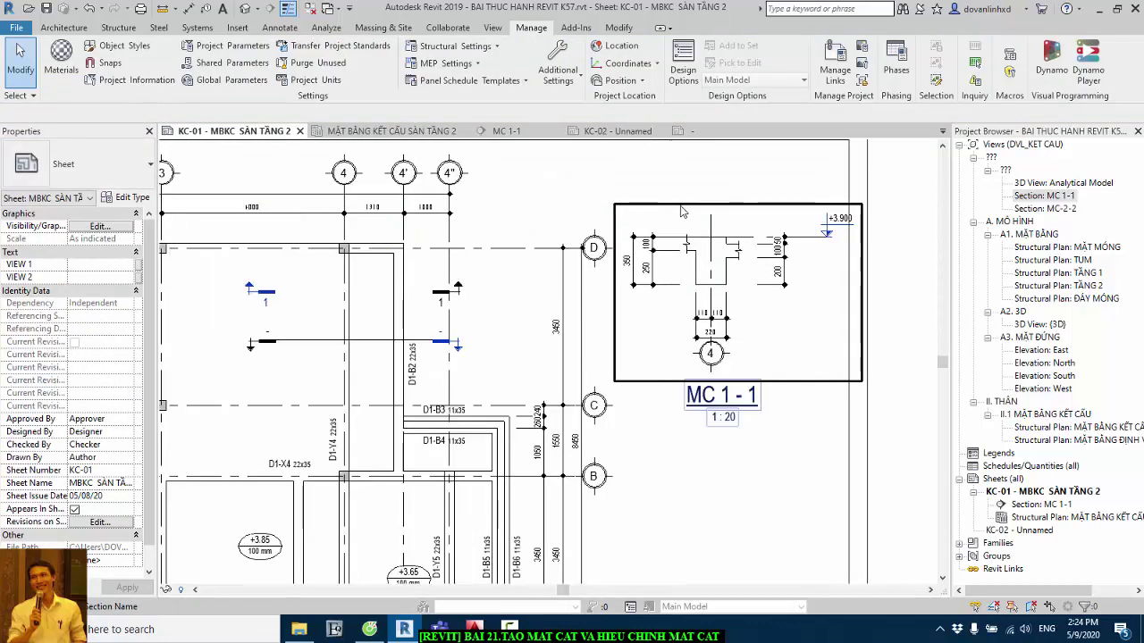
left_click(671, 205)
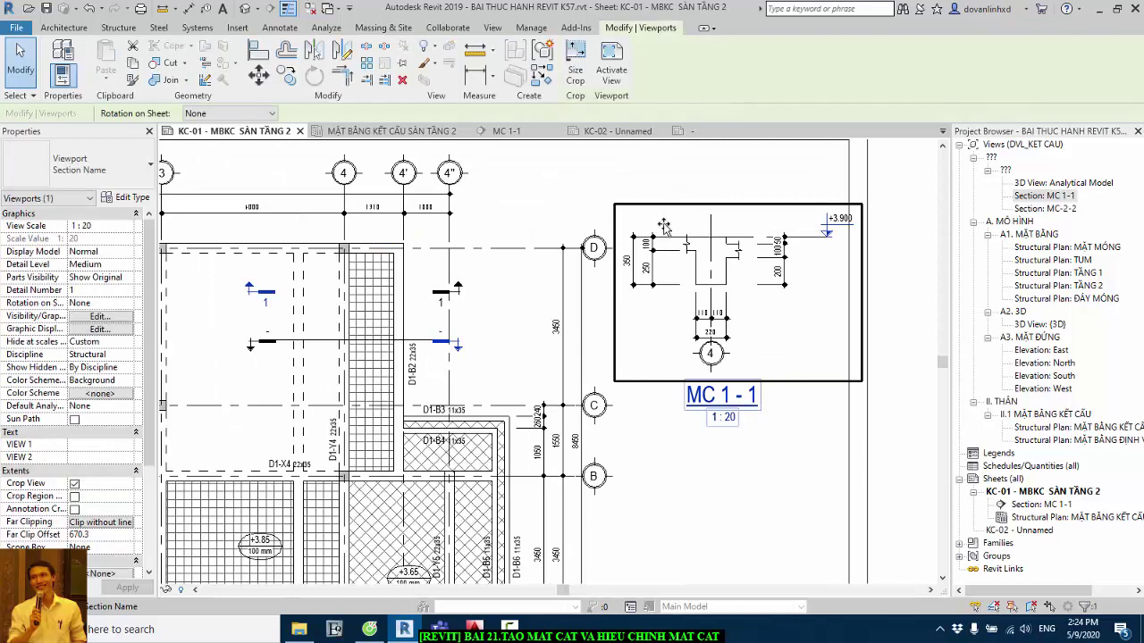
left_click_drag(664, 225, 656, 250)
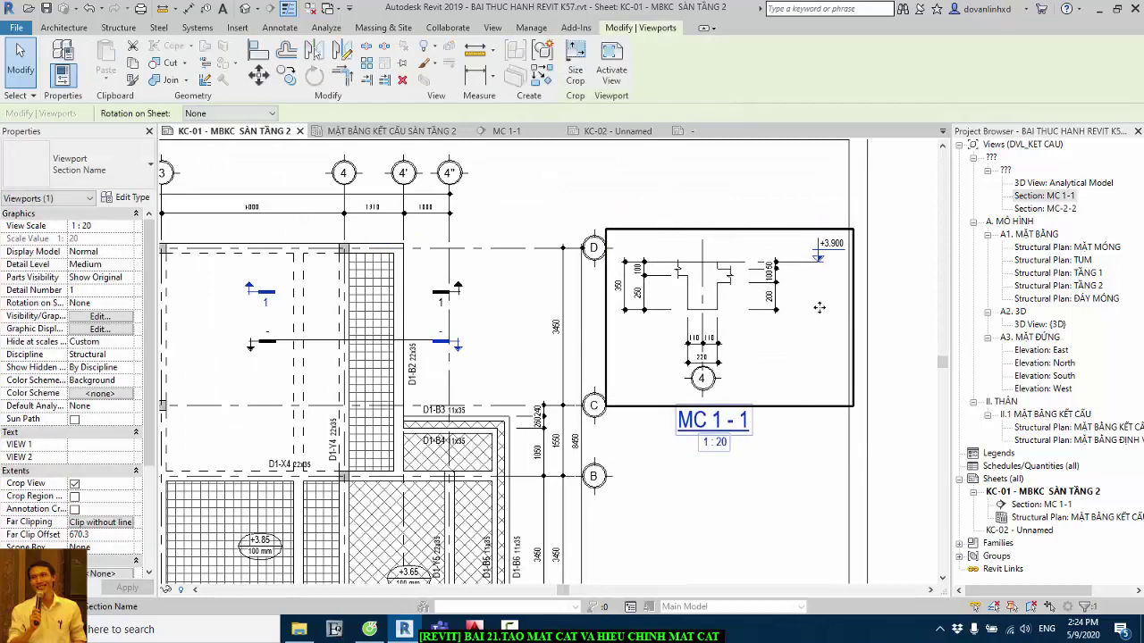
key("Escape")
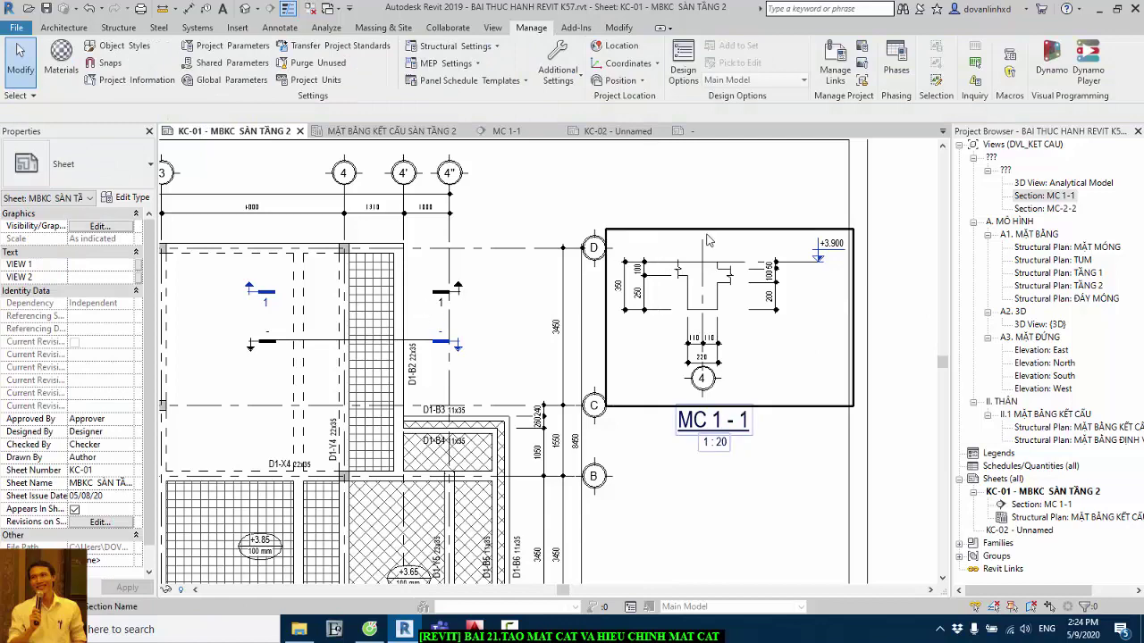
Check the sheet layout and select the structural plan viewport
scroll(706, 240, "down", 1)
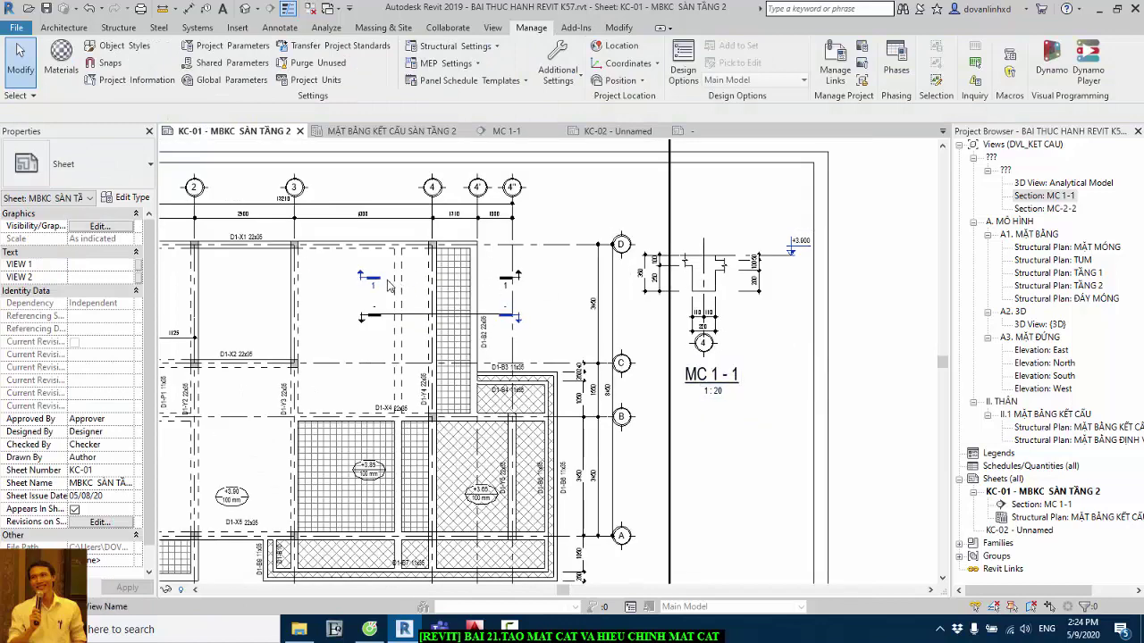
scroll(389, 284, "up", 1)
scroll(364, 286, "up", 2)
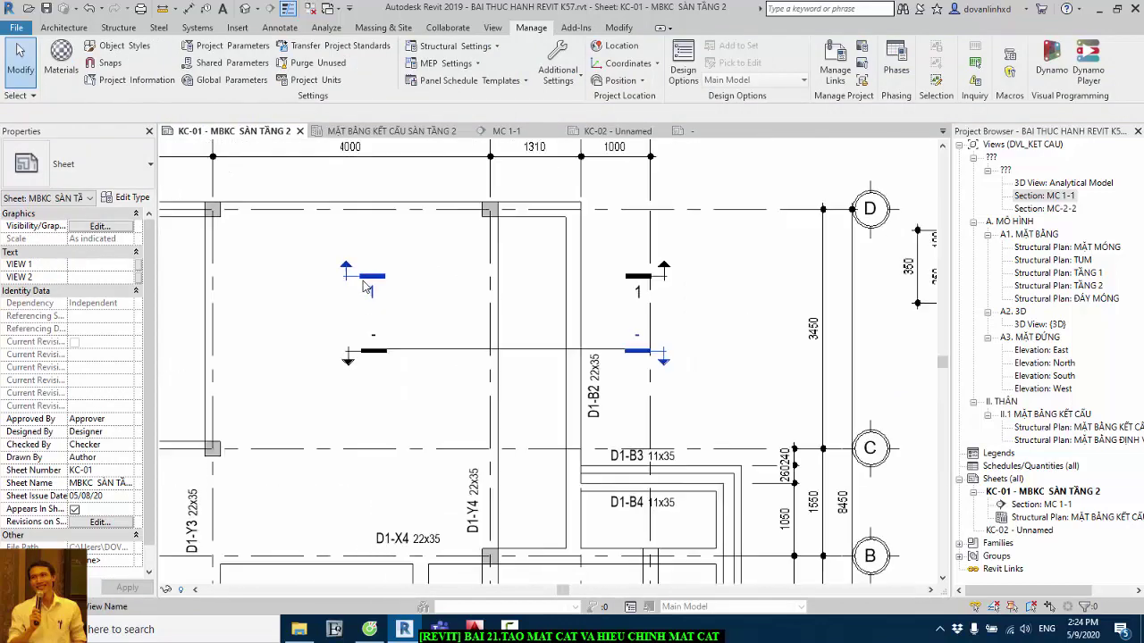
scroll(652, 282, "down", 1)
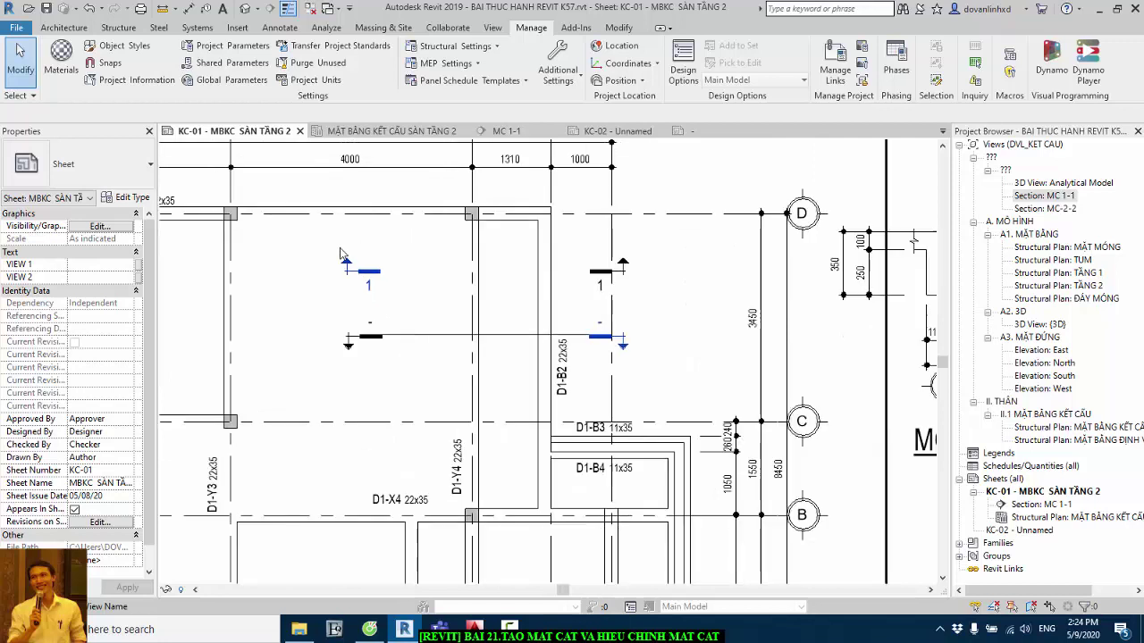
scroll(679, 312, "down", 1)
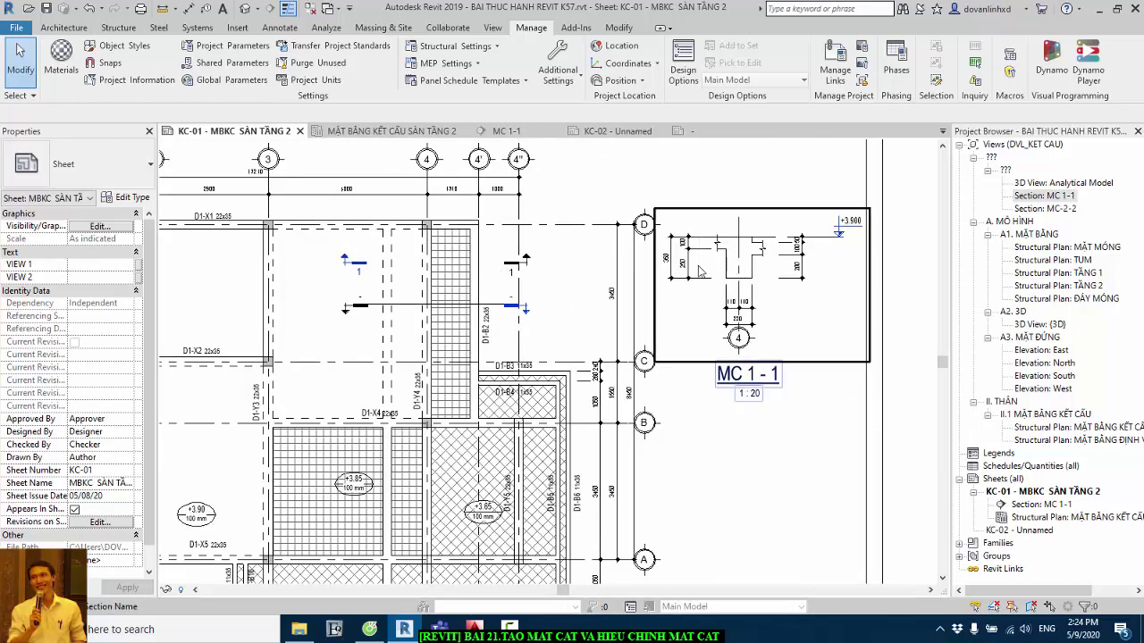
left_click(358, 310)
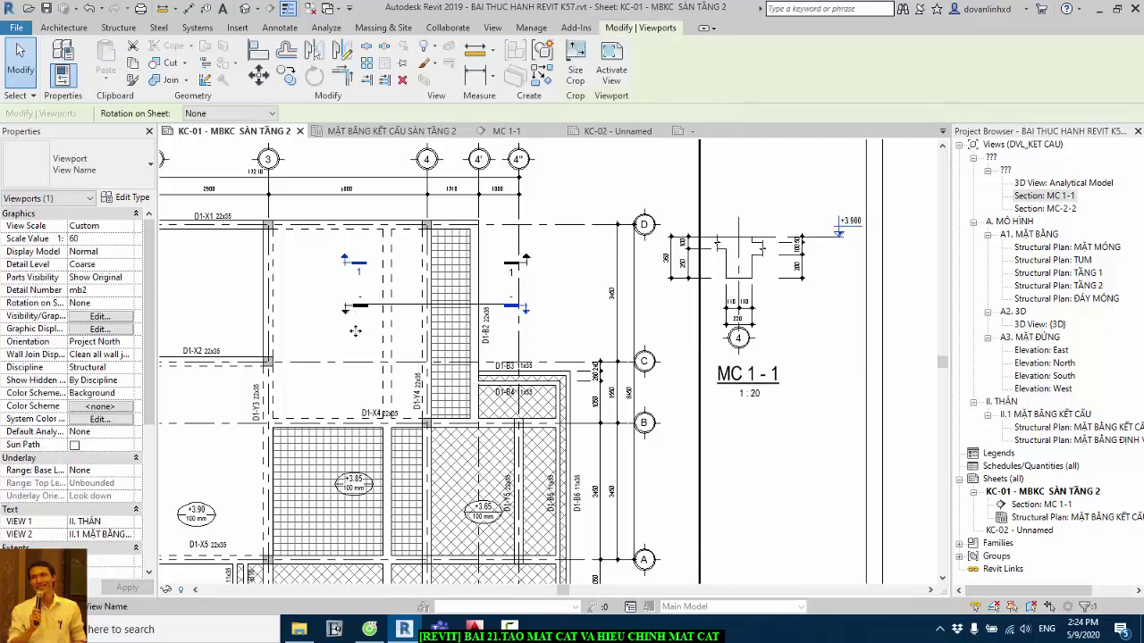
Drop section MC-2-2 onto sheet KC-02 at 1:100, then open the MC-2-2 section view
double_click(1028, 531)
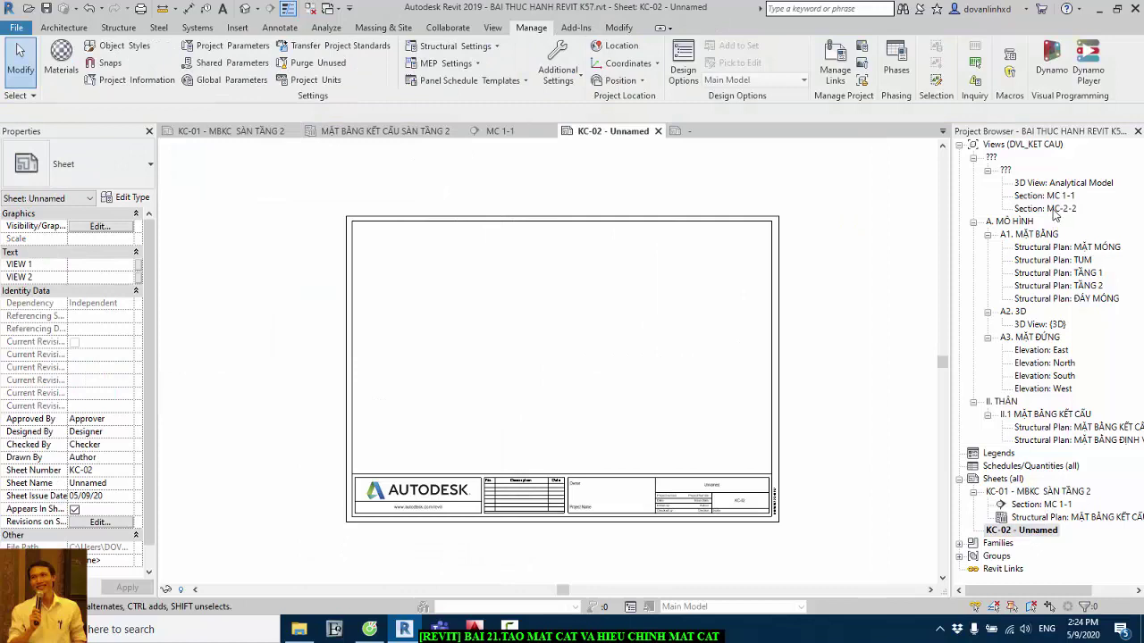
left_click_drag(1055, 211, 554, 335)
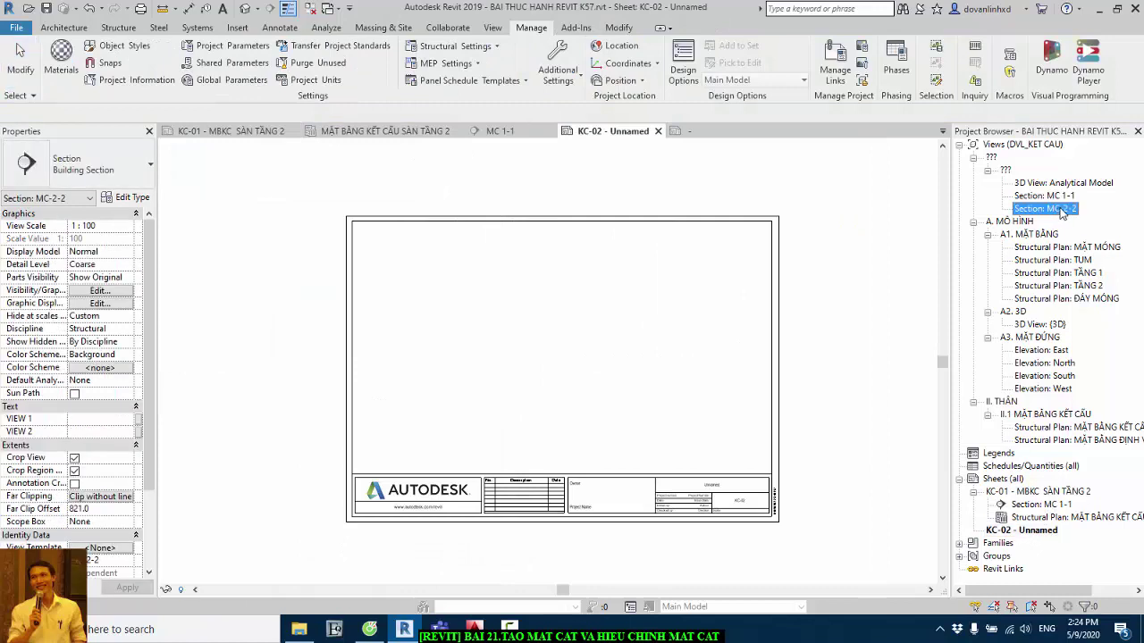
left_click(527, 323)
scroll(524, 406, "up", 3)
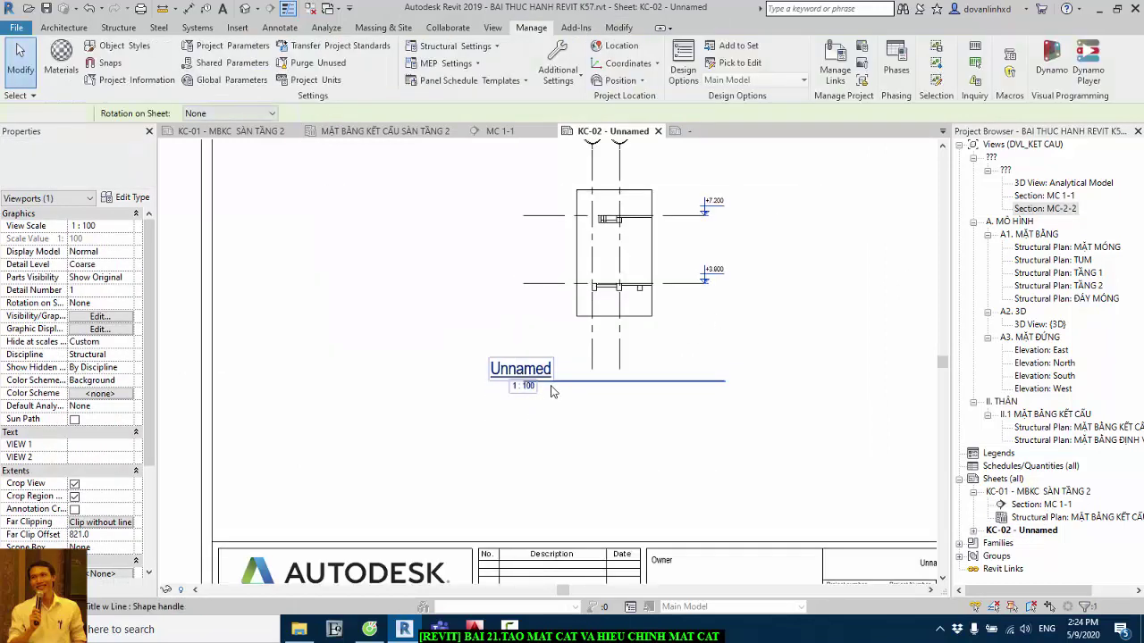
left_click(547, 398)
scroll(523, 404, "down", 3)
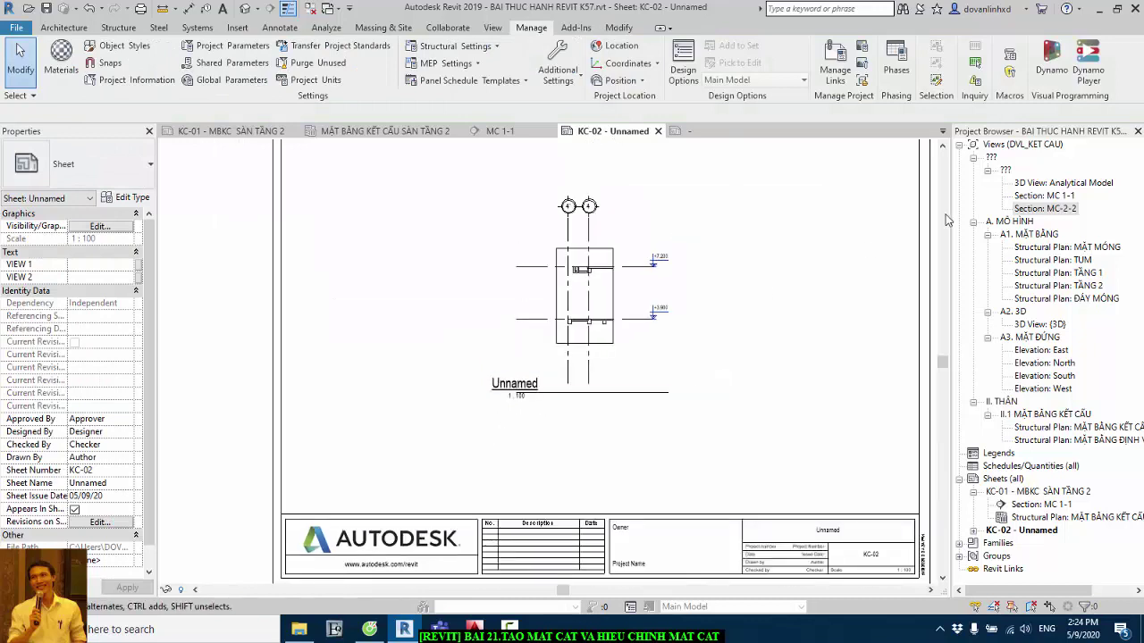
double_click(1070, 209)
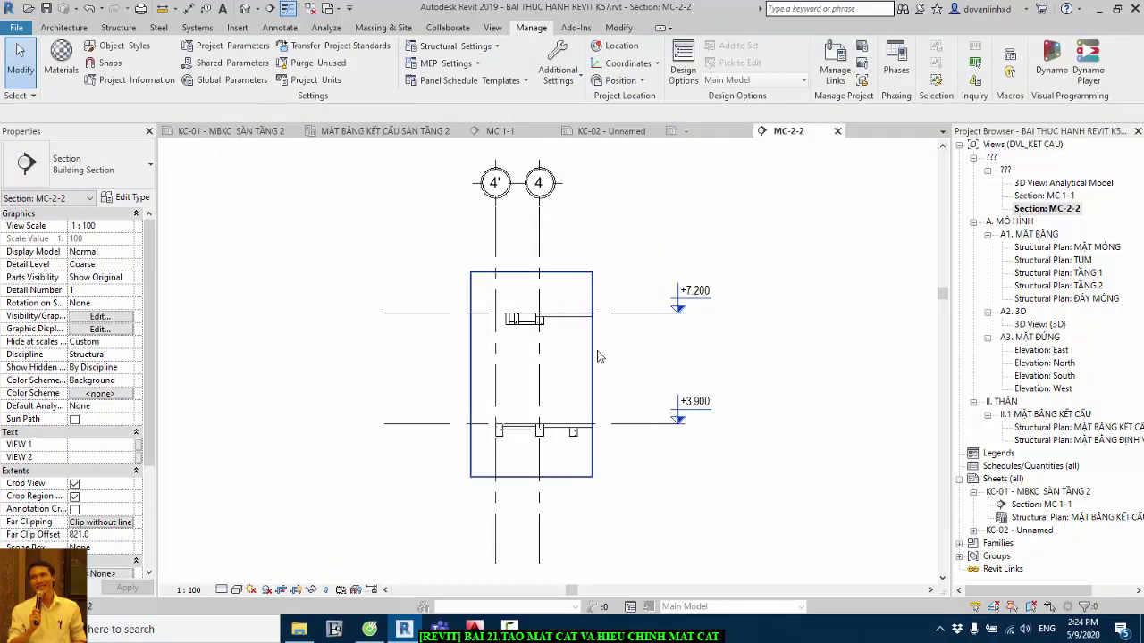
Apply the MC 1/20 view template to section MC-2-2
left_click(494, 29)
left_click(88, 79)
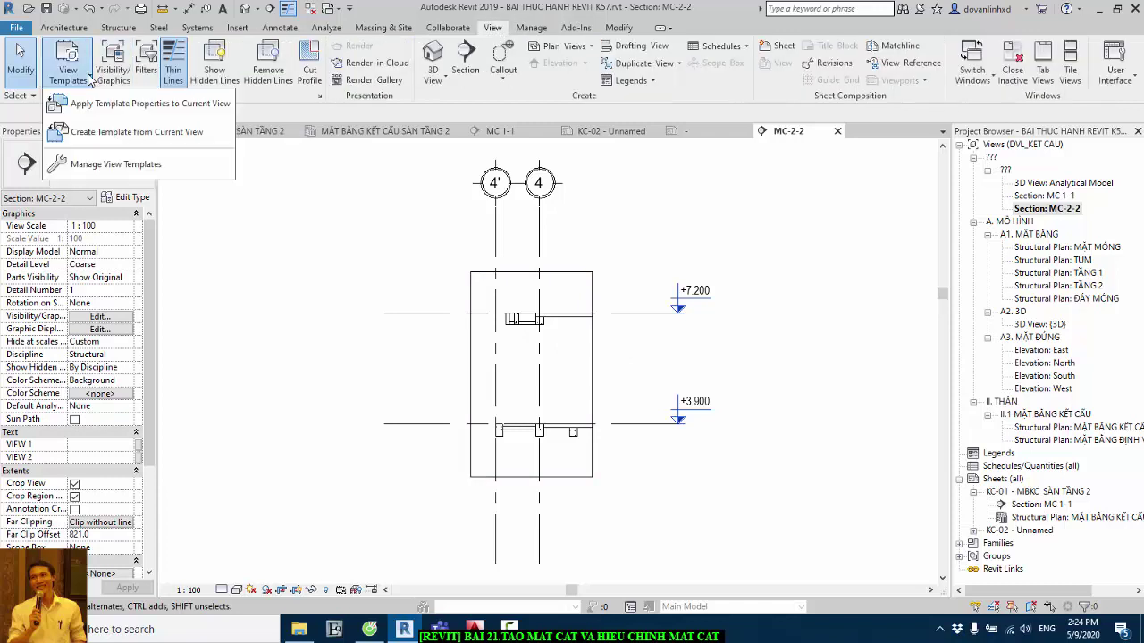
left_click(99, 104)
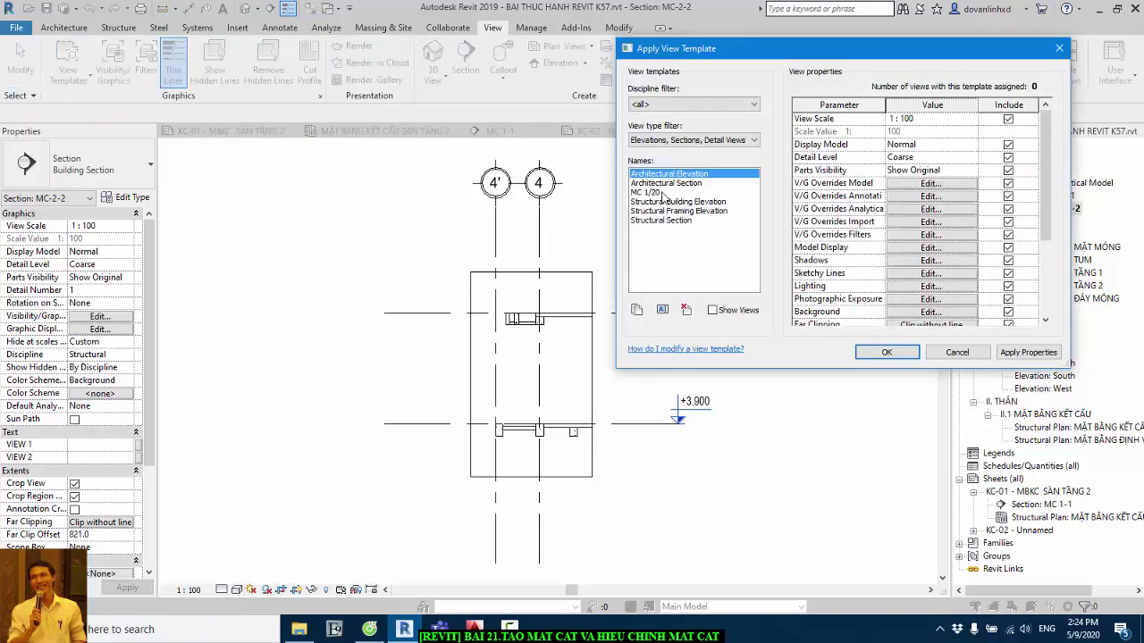
left_click(662, 193)
left_click(886, 353)
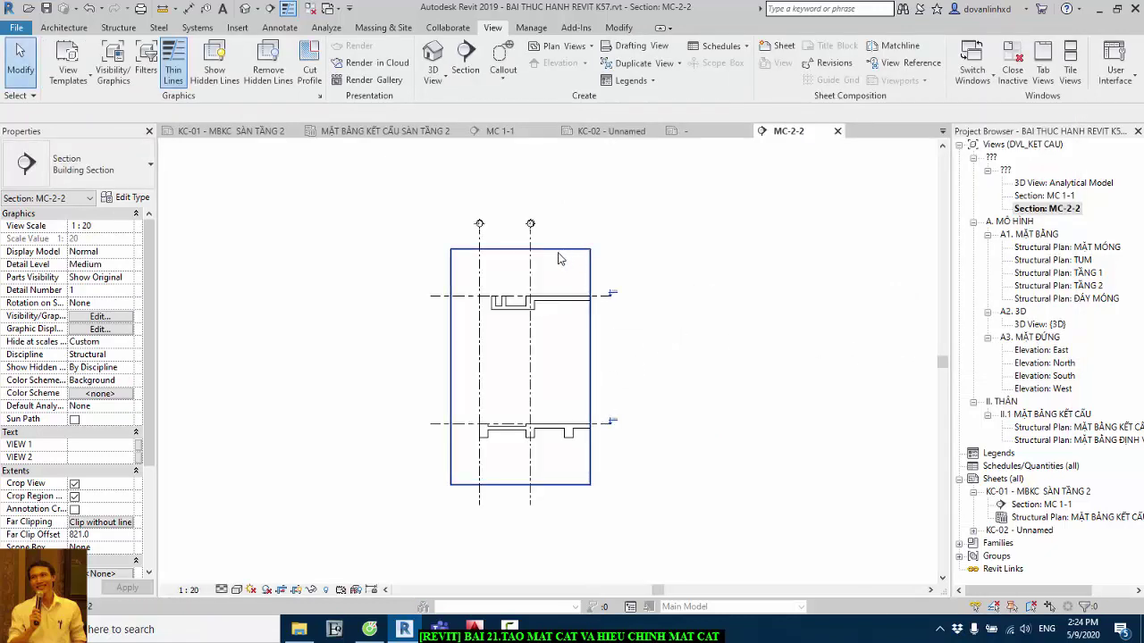
Drag the crop region's top edge down to show only grid 4' and the +3.900 beam
left_click(494, 389)
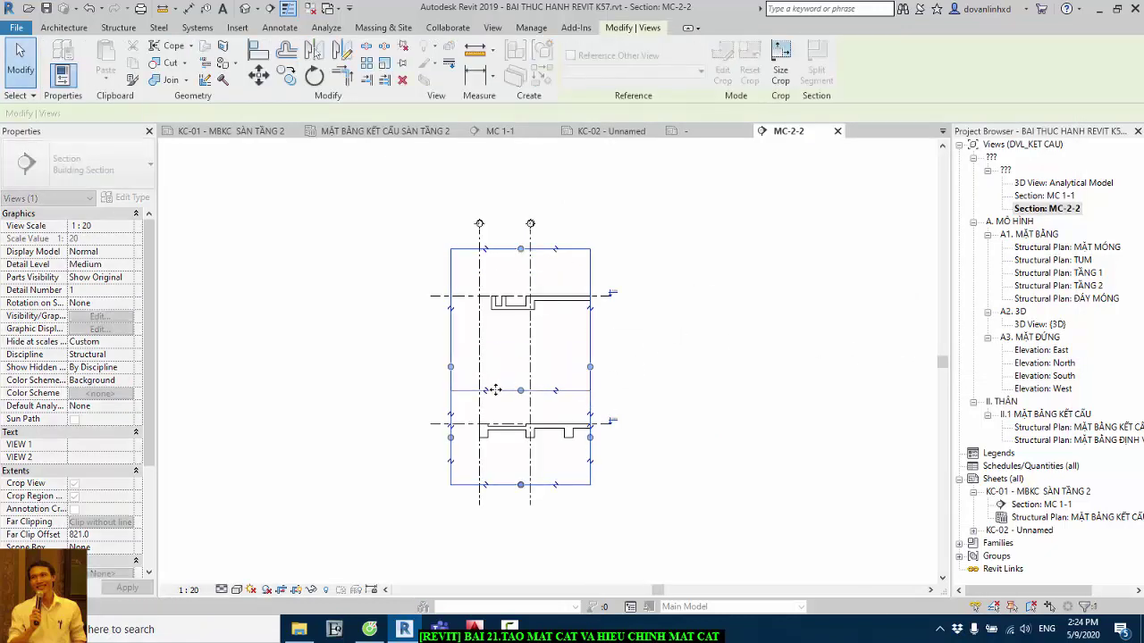
mouse_move(494, 389)
left_mouse_down()
mouse_move(466, 438)
mouse_move(487, 449)
mouse_move(483, 362)
left_mouse_up()
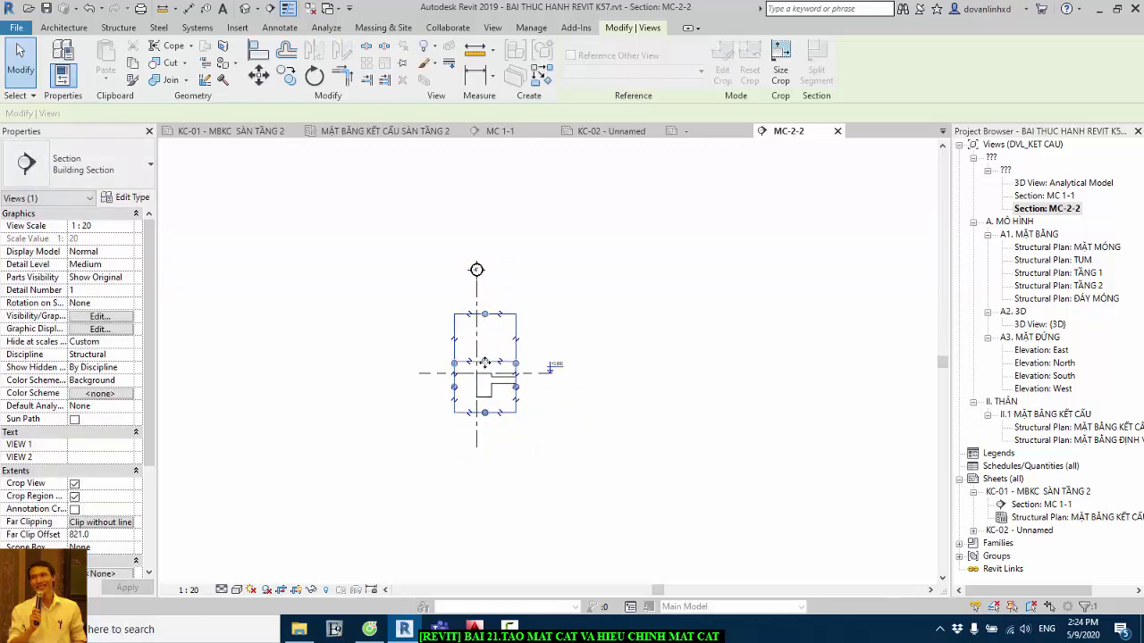
scroll(484, 362, "up", 2)
key("Escape")
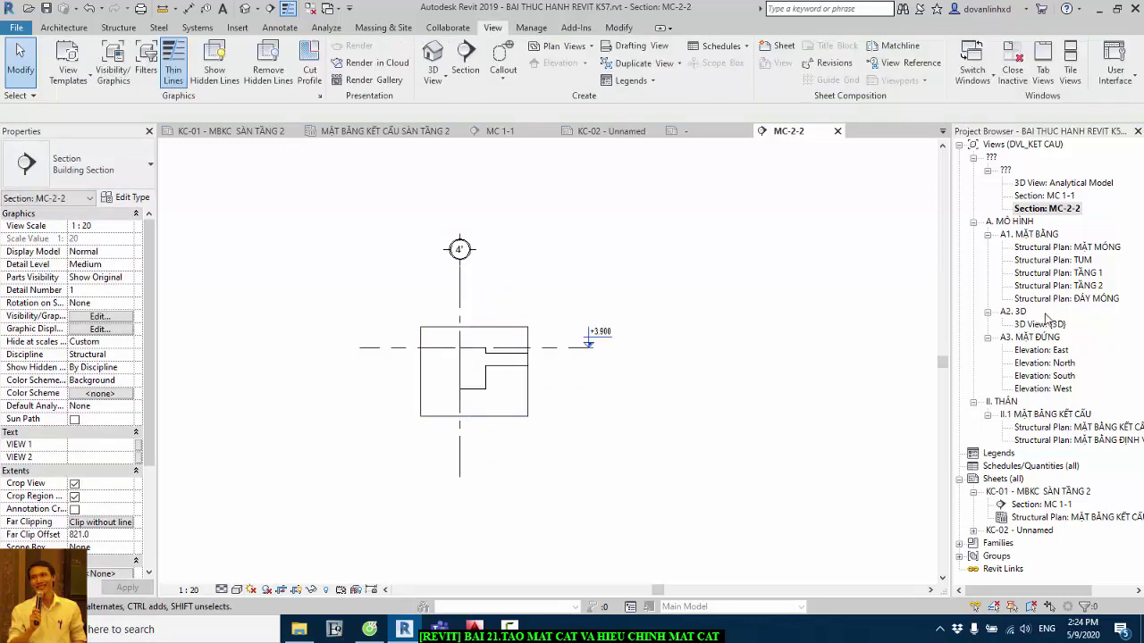
left_click(1041, 518)
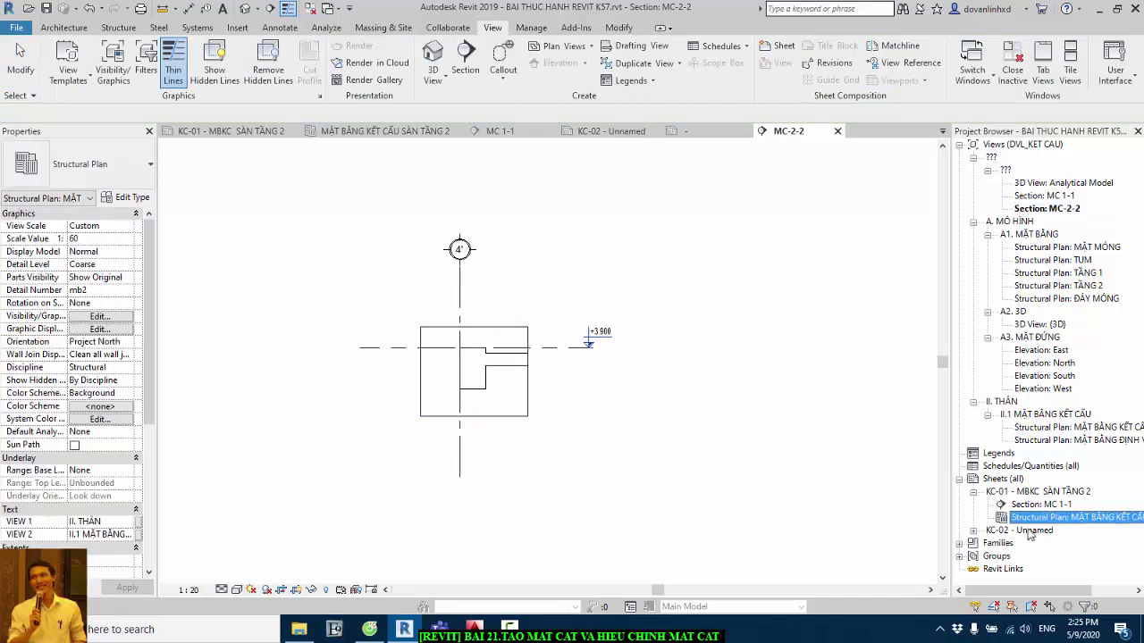
On sheet KC-02, move the section viewport into the sheet's drawing area
double_click(1027, 530)
scroll(574, 403, "down", 1)
scroll(575, 403, "down", 1)
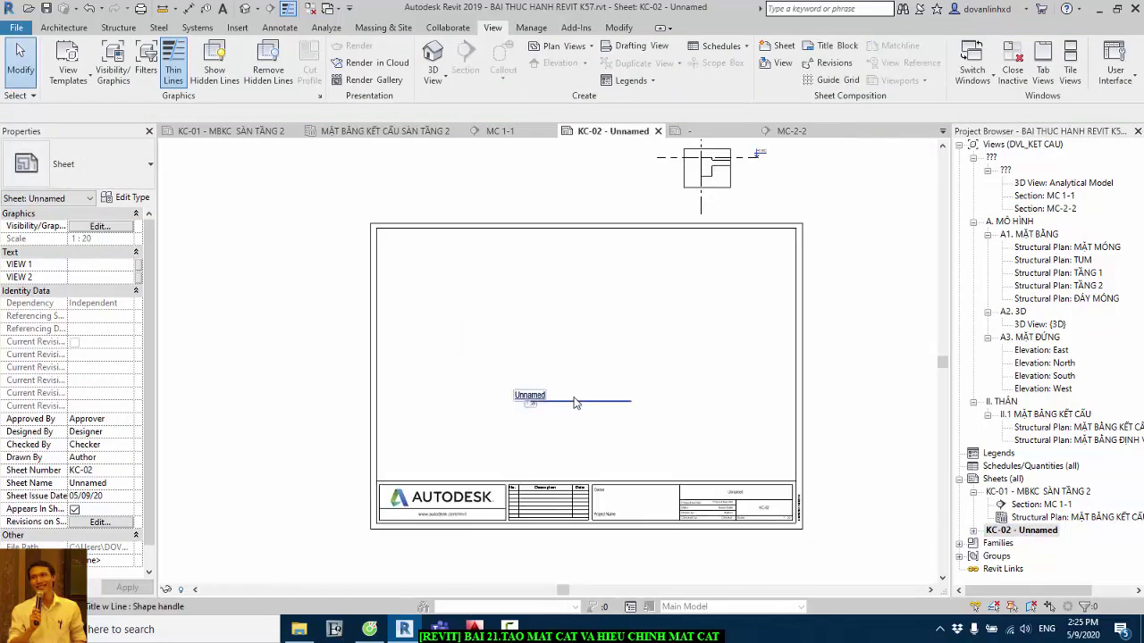
scroll(574, 403, "down", 1)
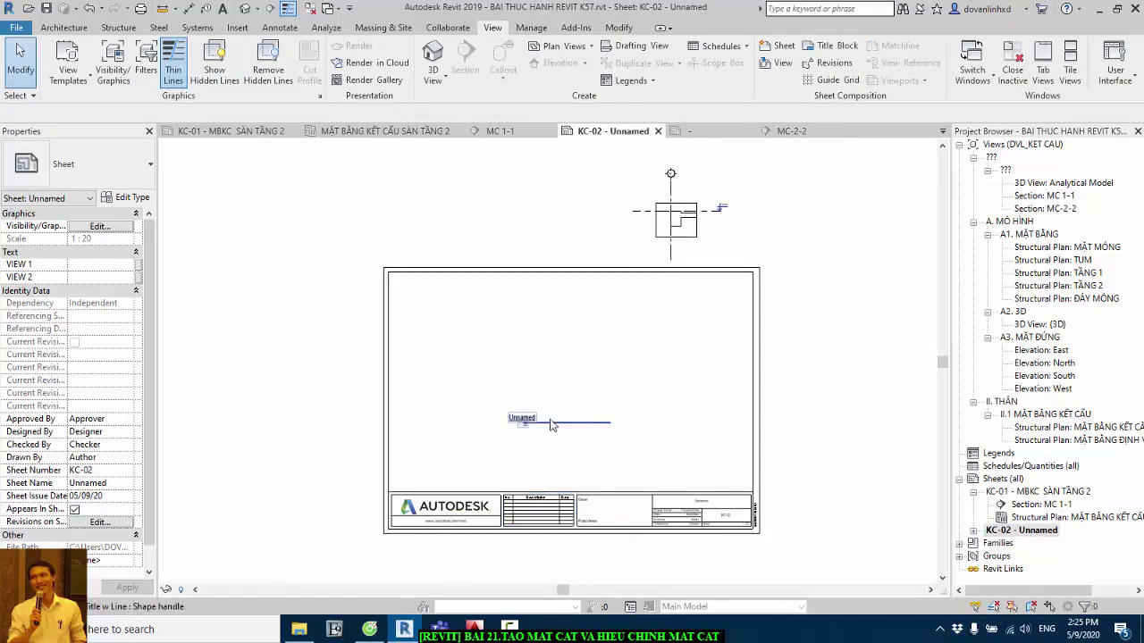
left_click(552, 426)
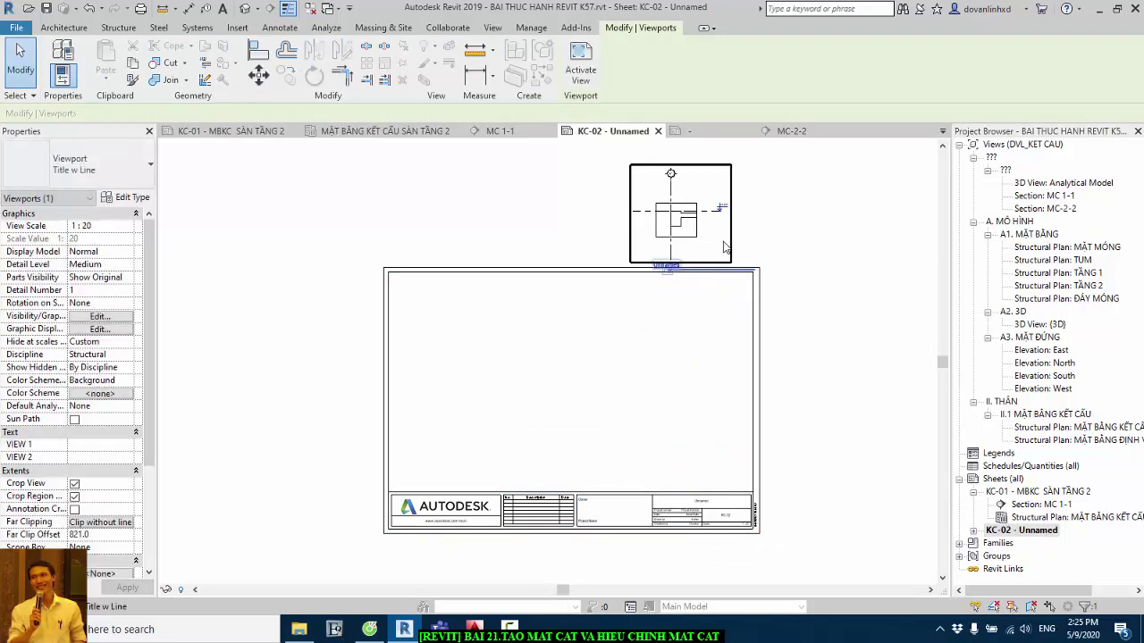
left_click_drag(726, 249, 627, 385)
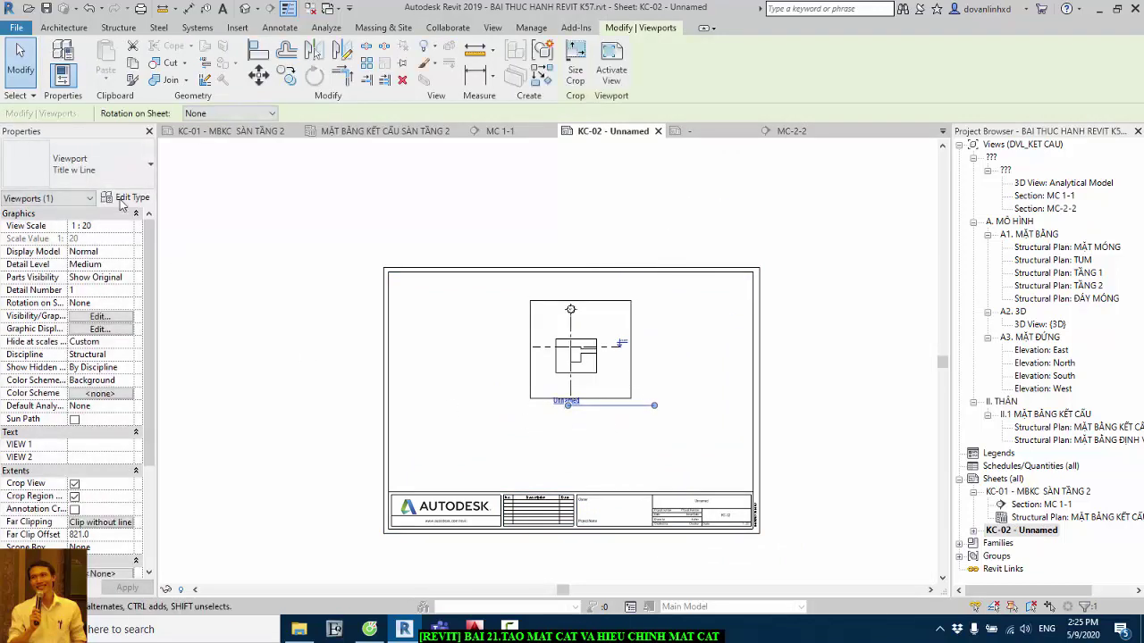
Set the viewport's title type to Viewport: Section Name
left_click(139, 161)
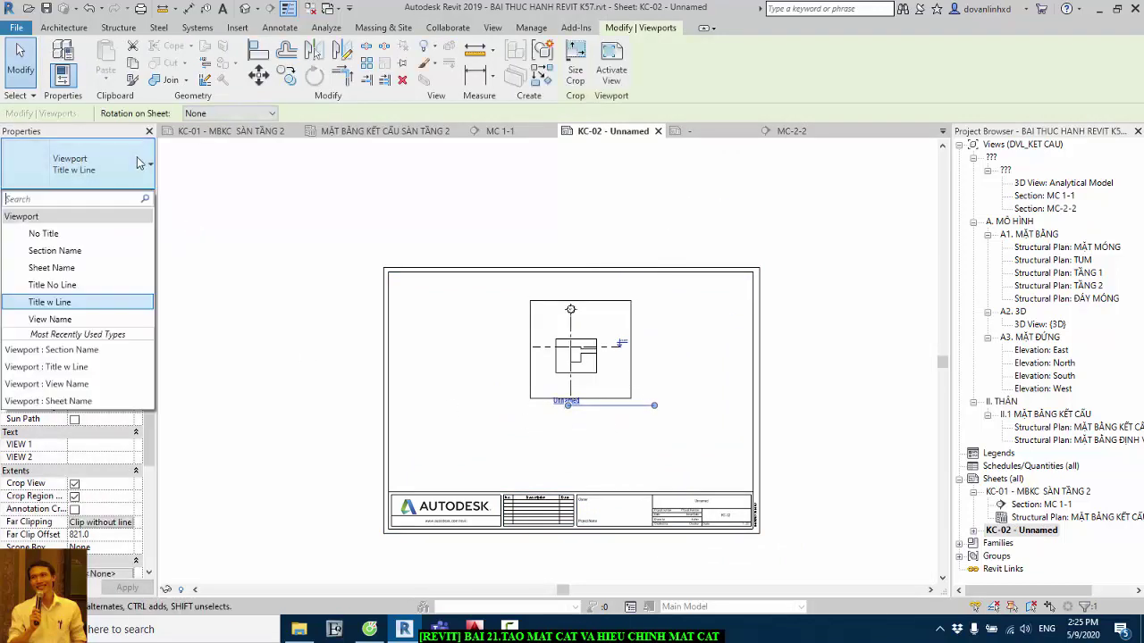
left_click(69, 254)
left_click(648, 469)
scroll(586, 429, "up", 2)
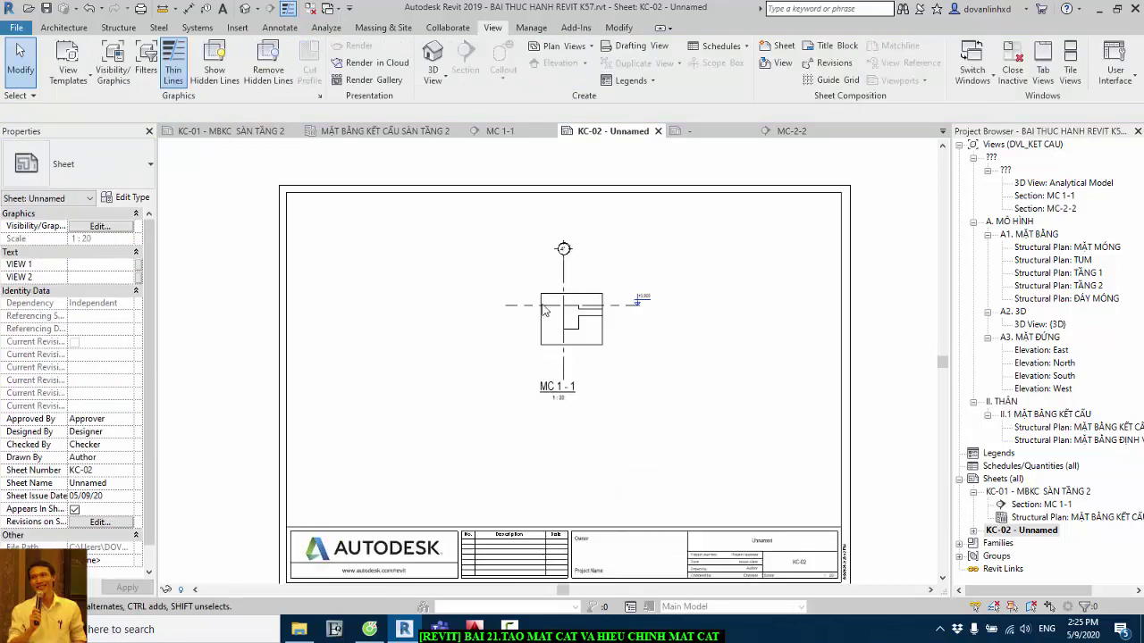
scroll(409, 226, "down", 1)
scroll(747, 391, "down", 1)
scroll(572, 353, "up", 1)
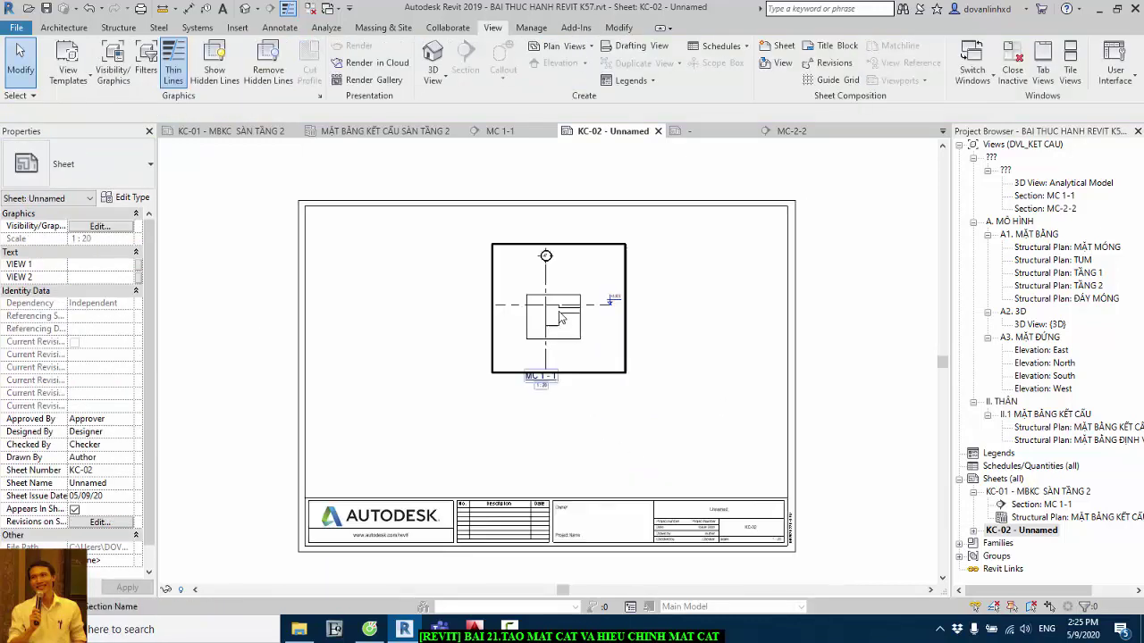
scroll(556, 314, "up", 1)
scroll(535, 409, "up", 1)
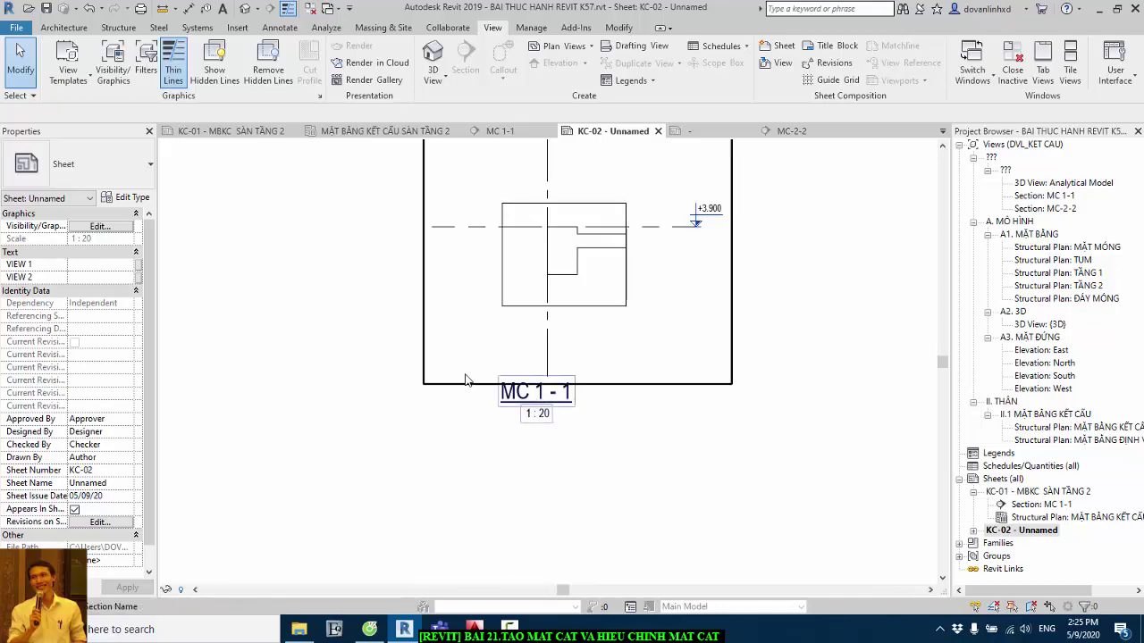
Change the viewport's Detail Number to 2 so the title reads MC 2 - 2
left_click(446, 384)
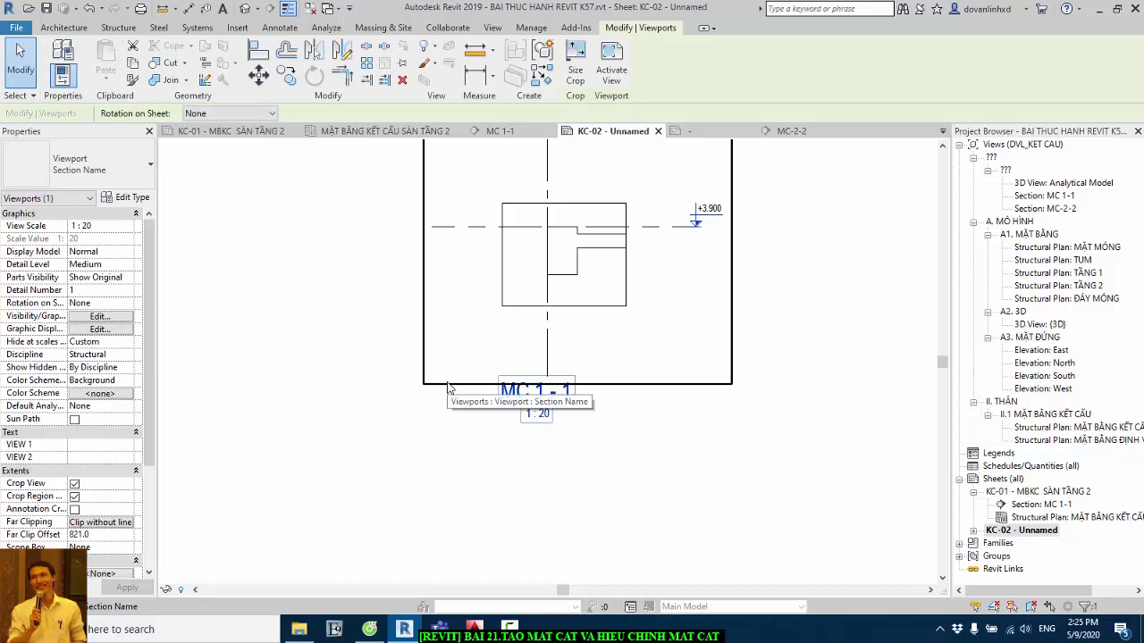
left_click(82, 291)
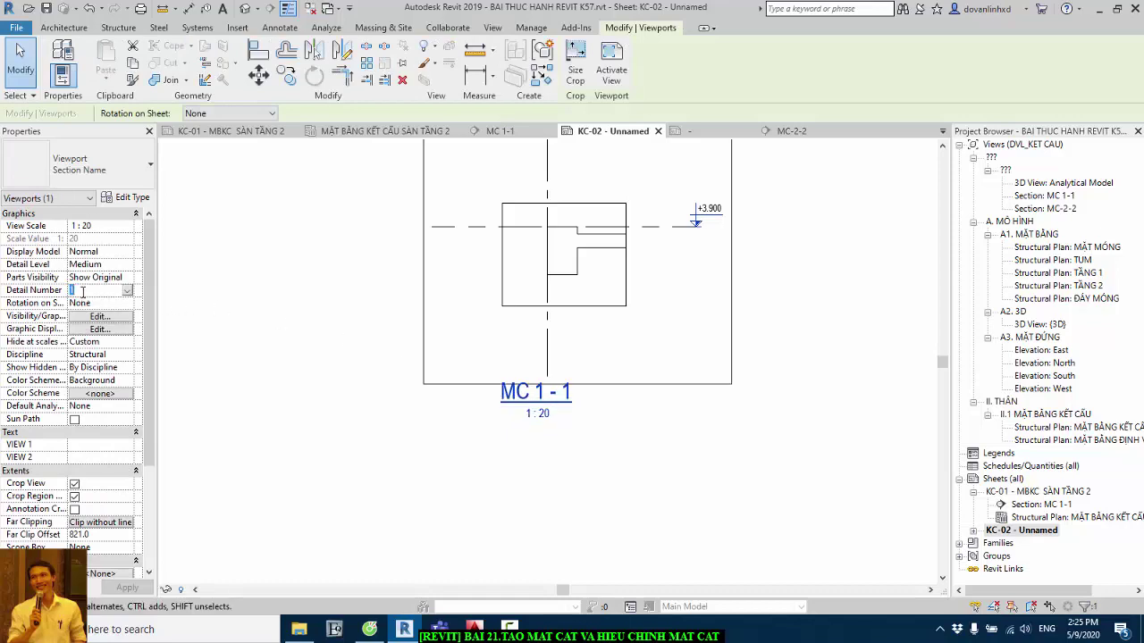
type("2")
key("Tab")
left_click(324, 414)
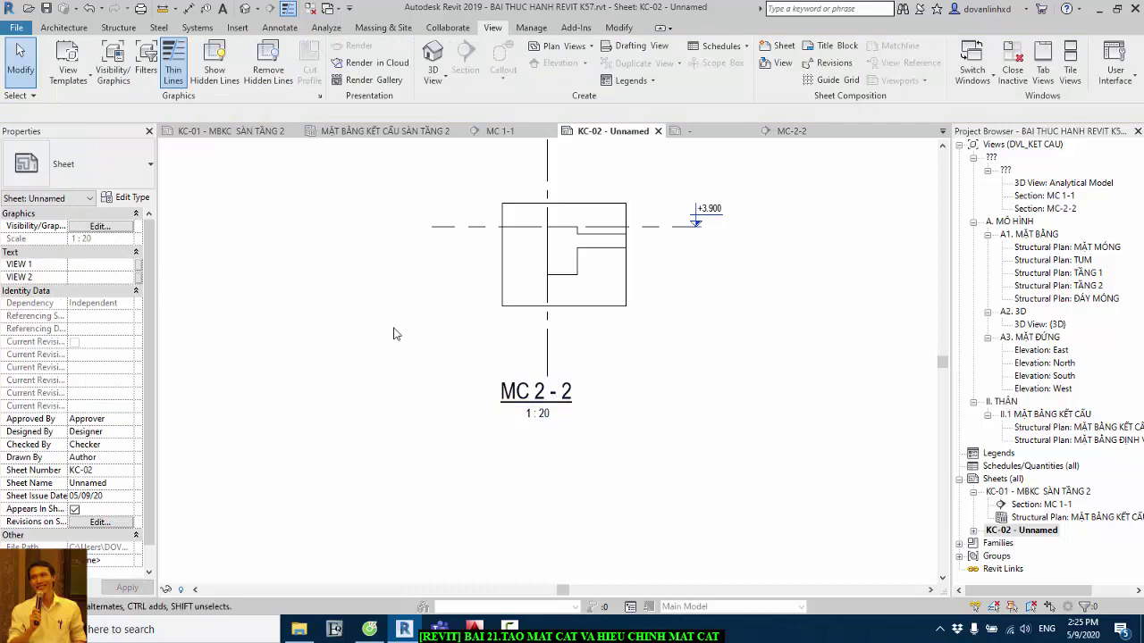
scroll(545, 402, "down", 2)
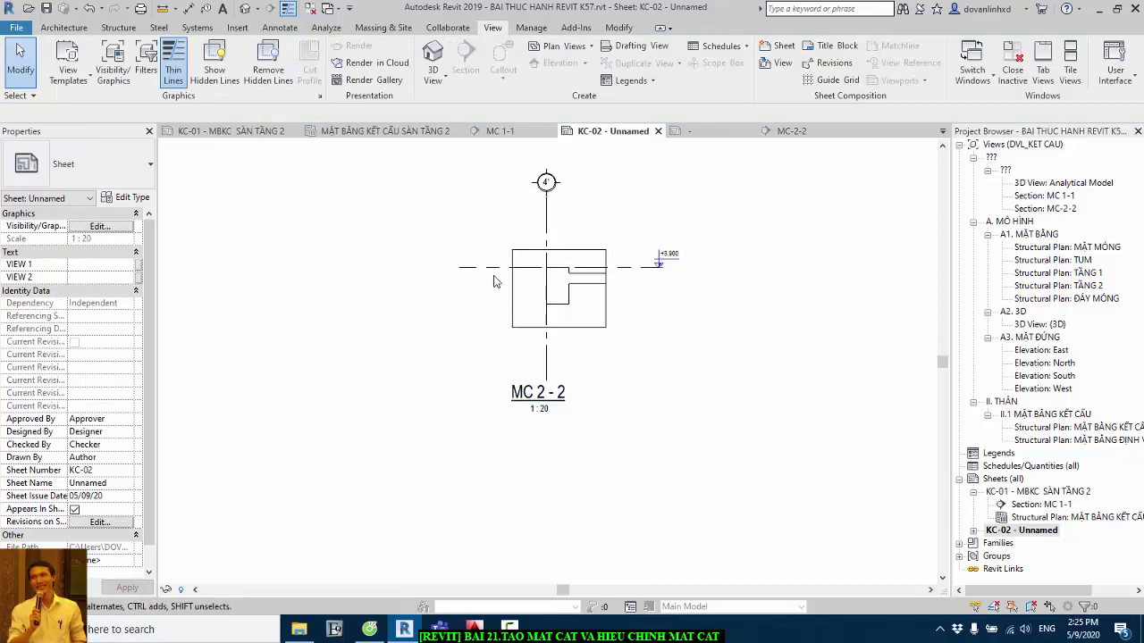
scroll(572, 385, "up", 2)
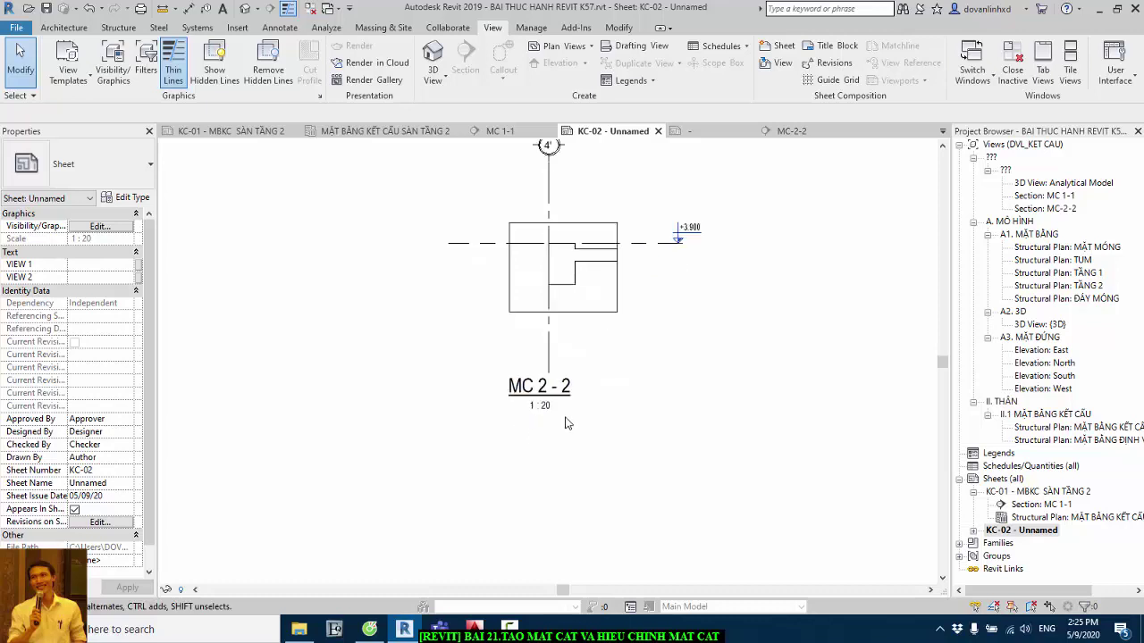
scroll(581, 429, "up", 2)
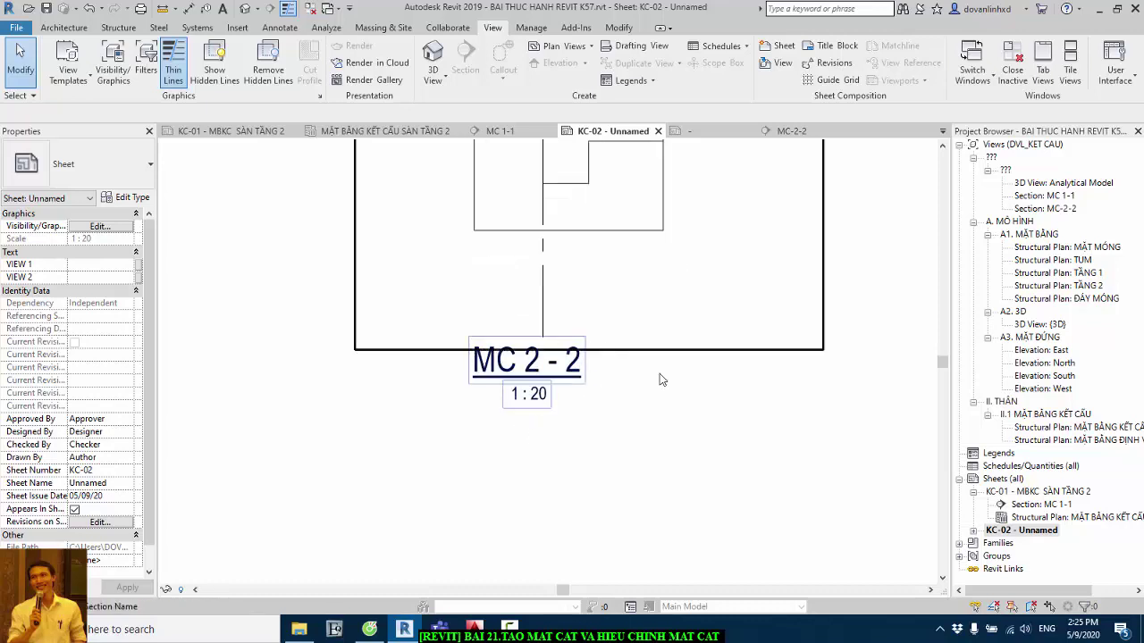
Review sheets KC-01 and KC-02's MC 2 - 2 viewport, then return to the MẶT BẰNG KẾT CẤU SÀN TẦNG 2 plan
double_click(1049, 493)
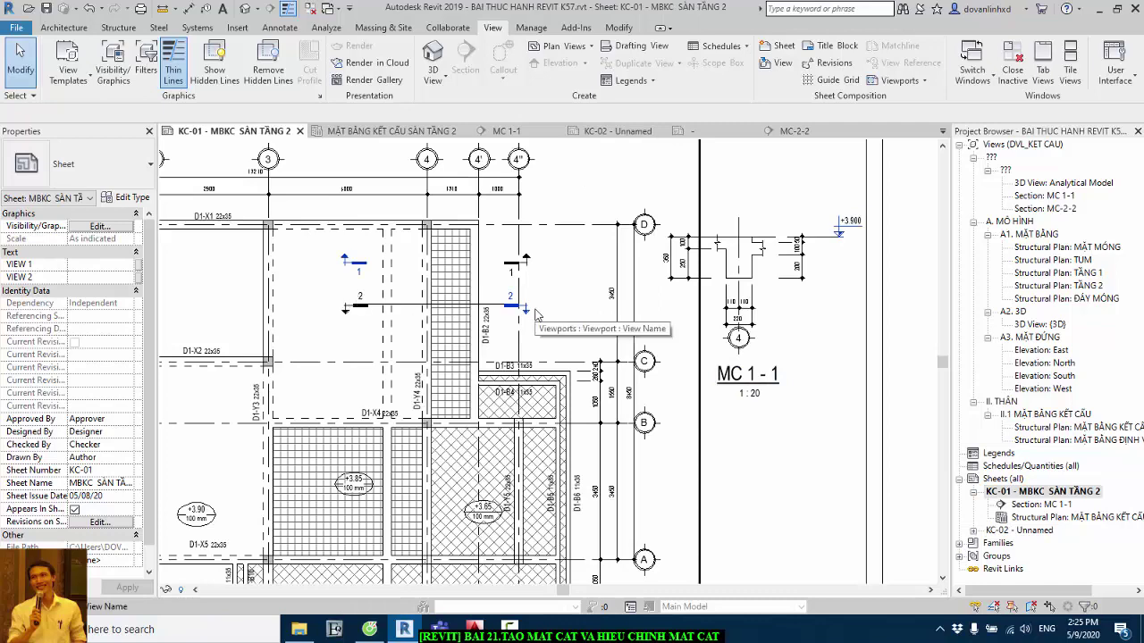
scroll(353, 291, "up", 2)
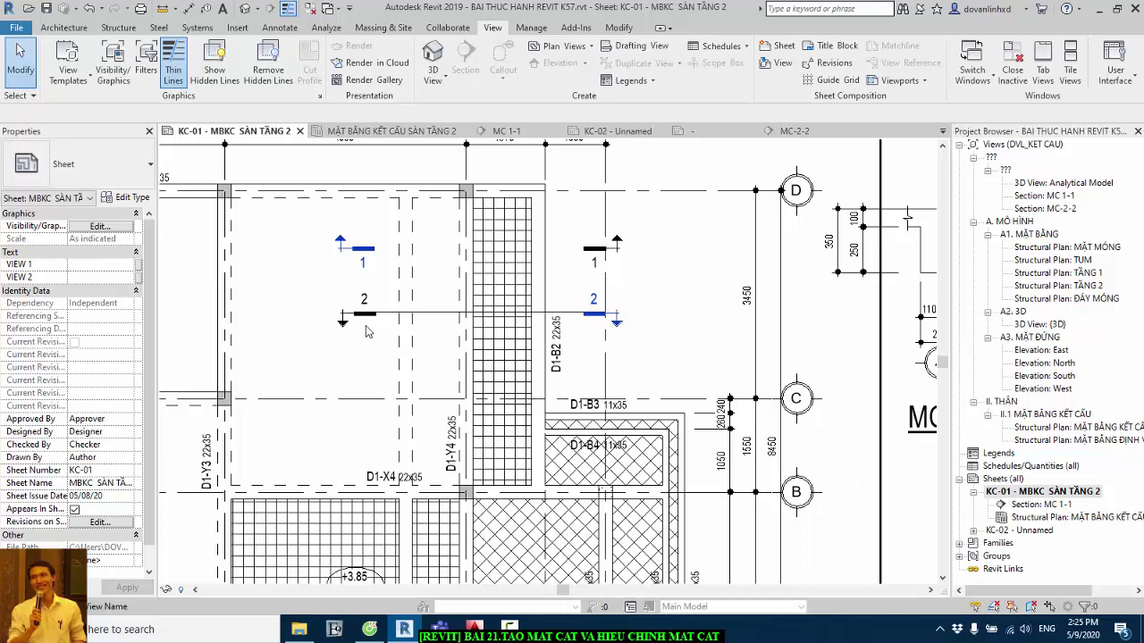
left_click(621, 131)
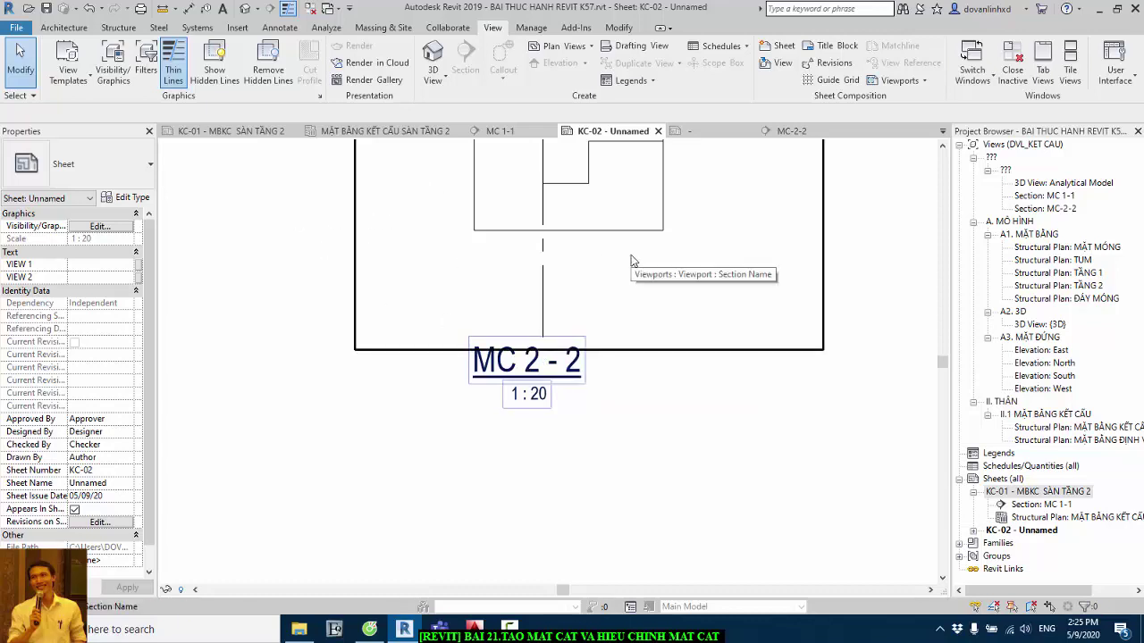
left_click(384, 130)
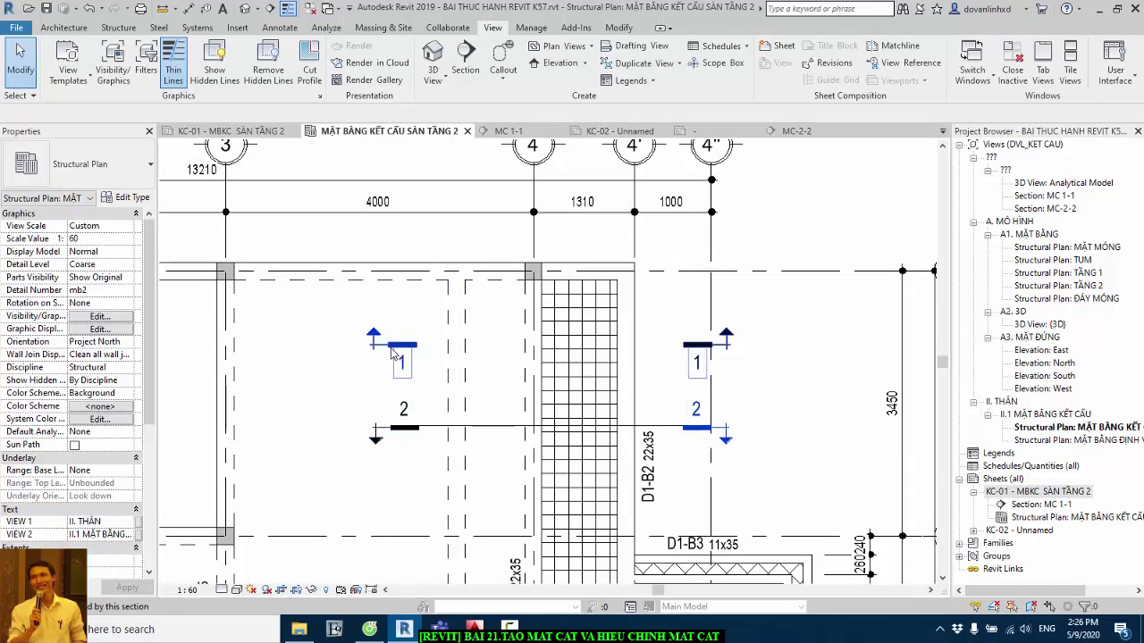
In section 2's Section Tag type, set the Section Head to M_Section Head - Filled
left_click(498, 429)
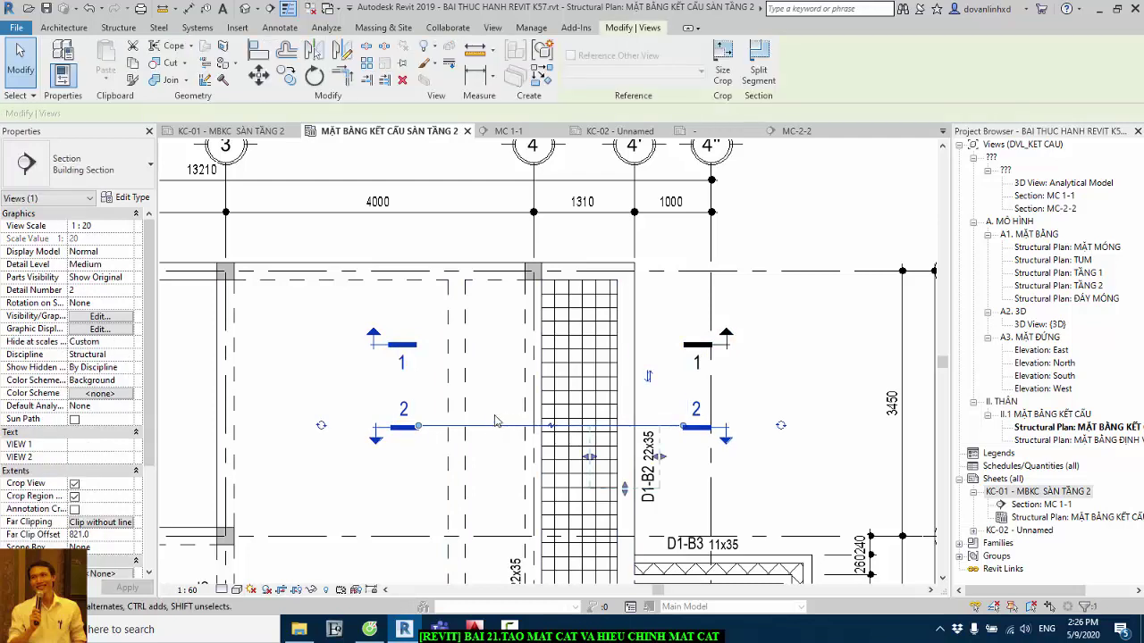
left_click(145, 170)
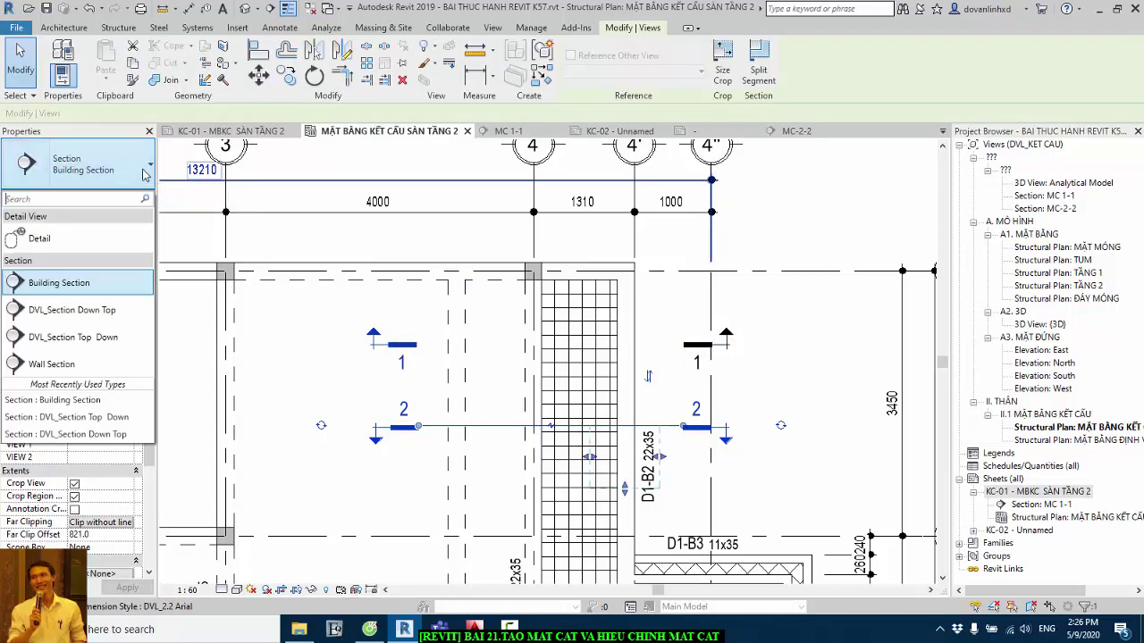
left_click(67, 284)
left_click(134, 198)
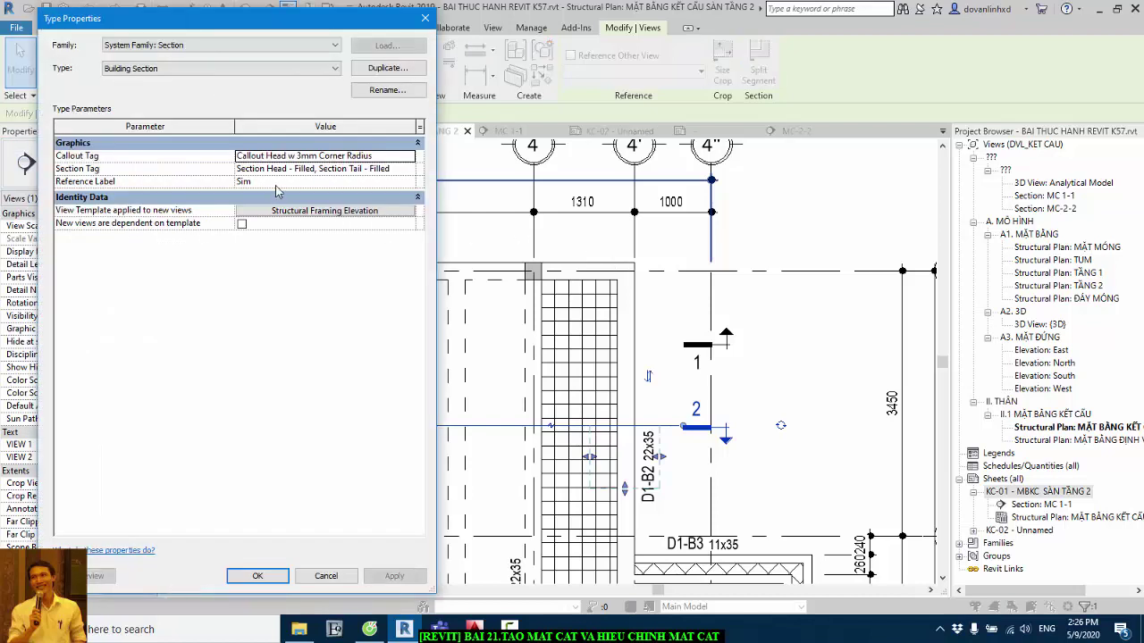
left_click(416, 169)
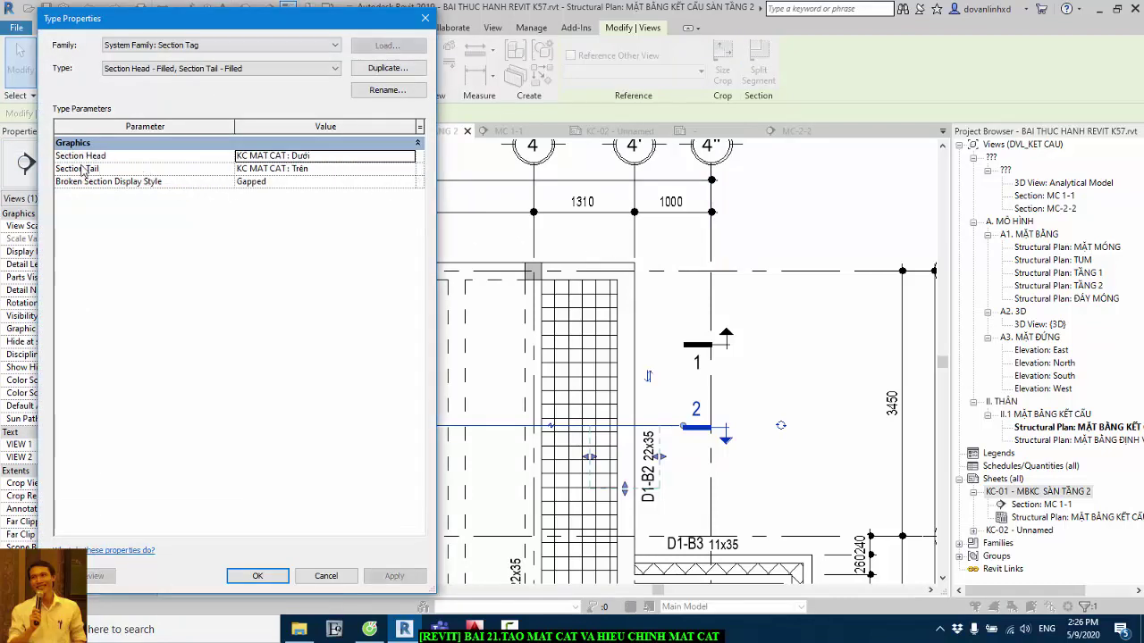
left_click(408, 157)
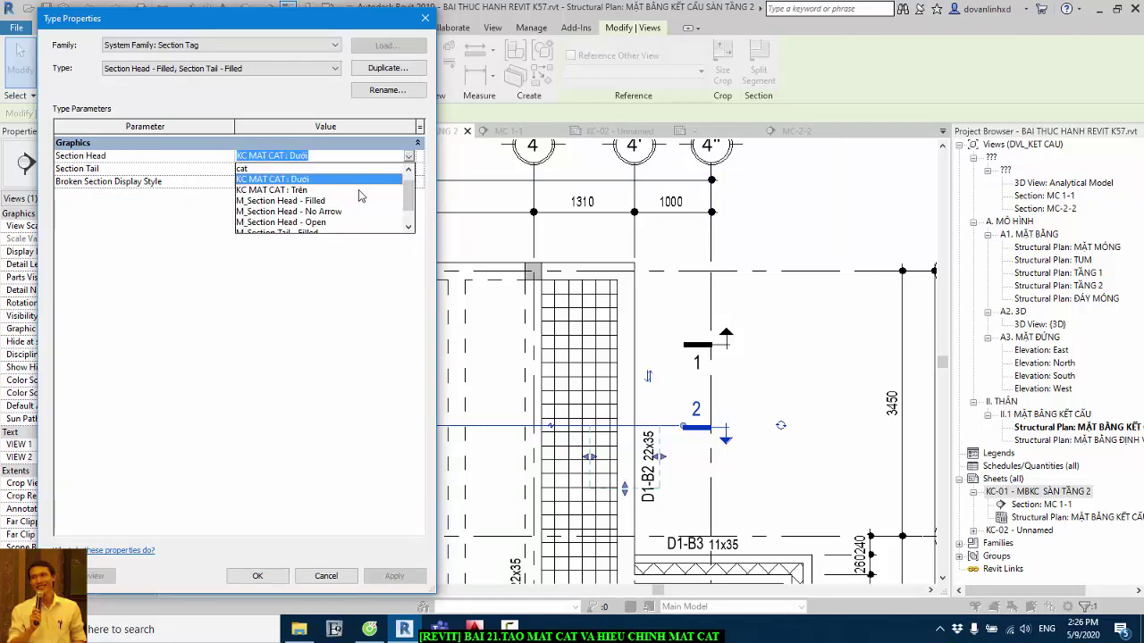
left_click(271, 201)
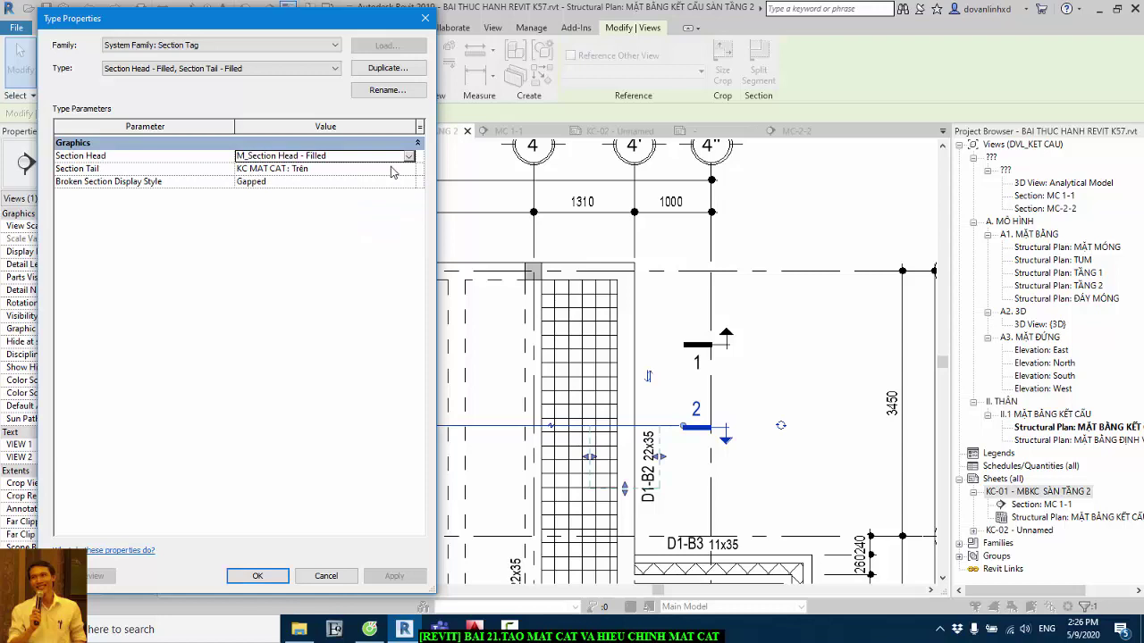
Set the Section Tail to M_Section Tail - Filled Horizontal and apply the changes
left_click(391, 170)
left_click(408, 169)
left_click_drag(412, 201, 414, 223)
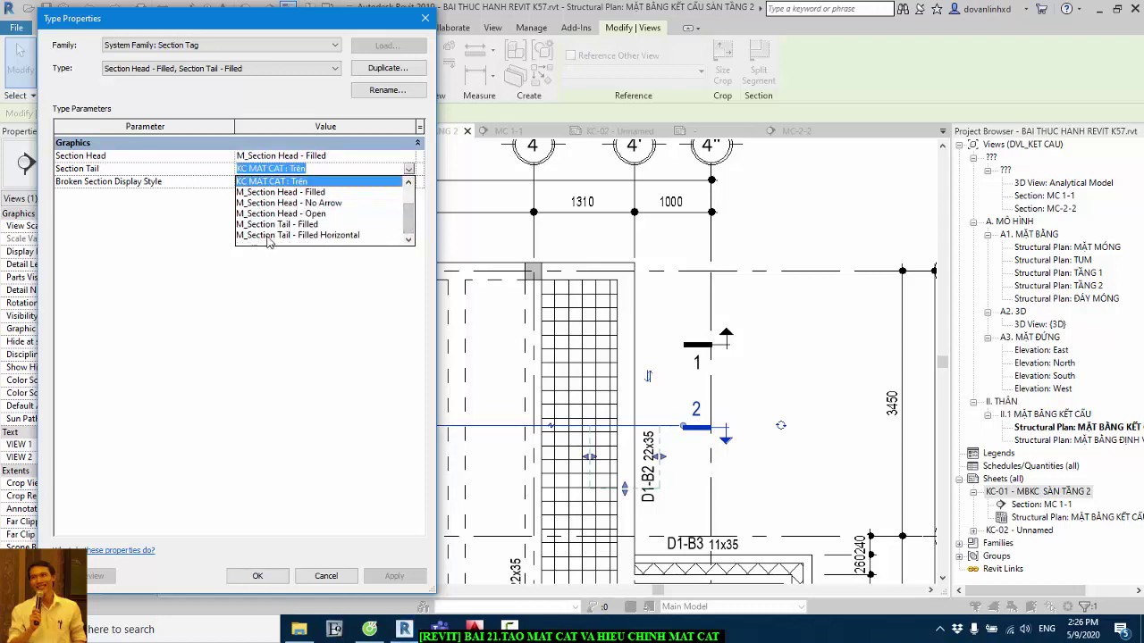
left_click(322, 235)
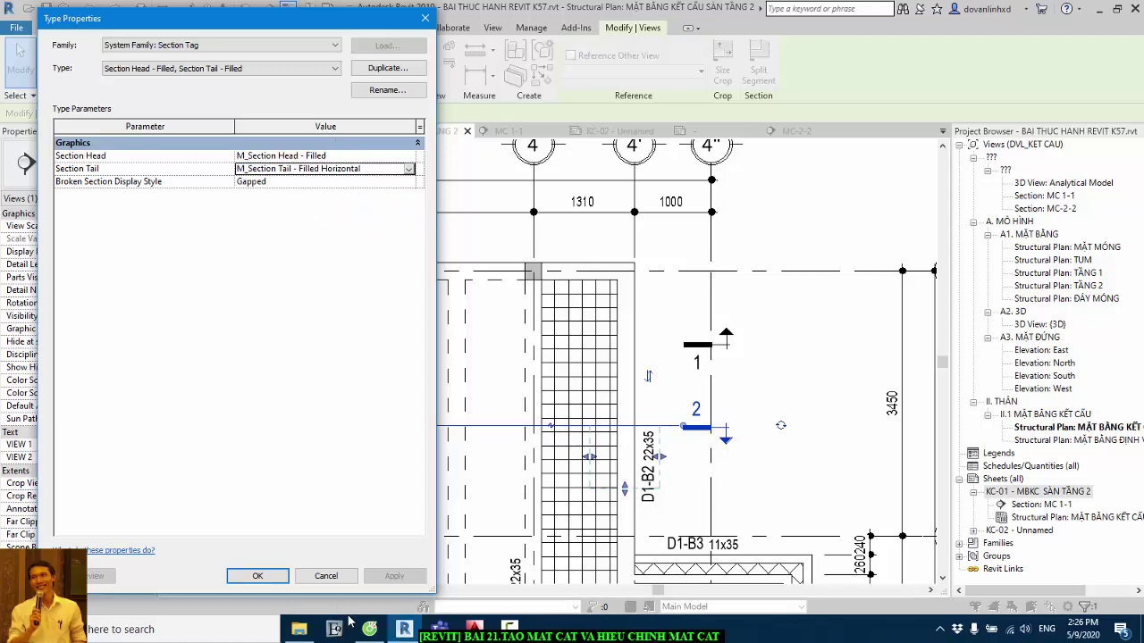
left_click(257, 575)
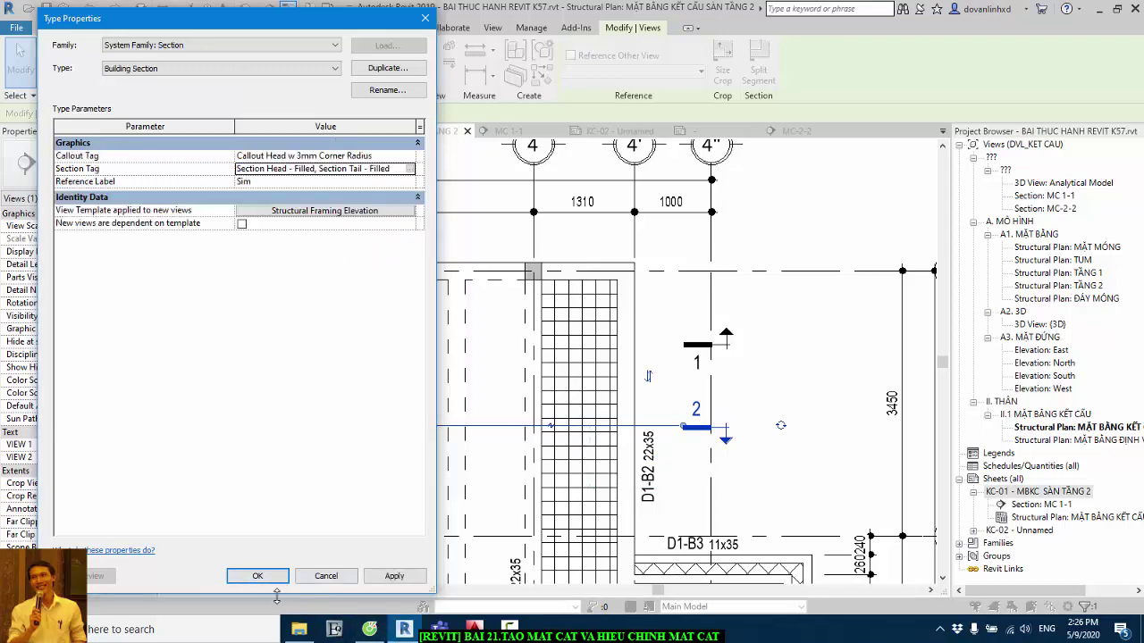
left_click(394, 575)
left_click(257, 576)
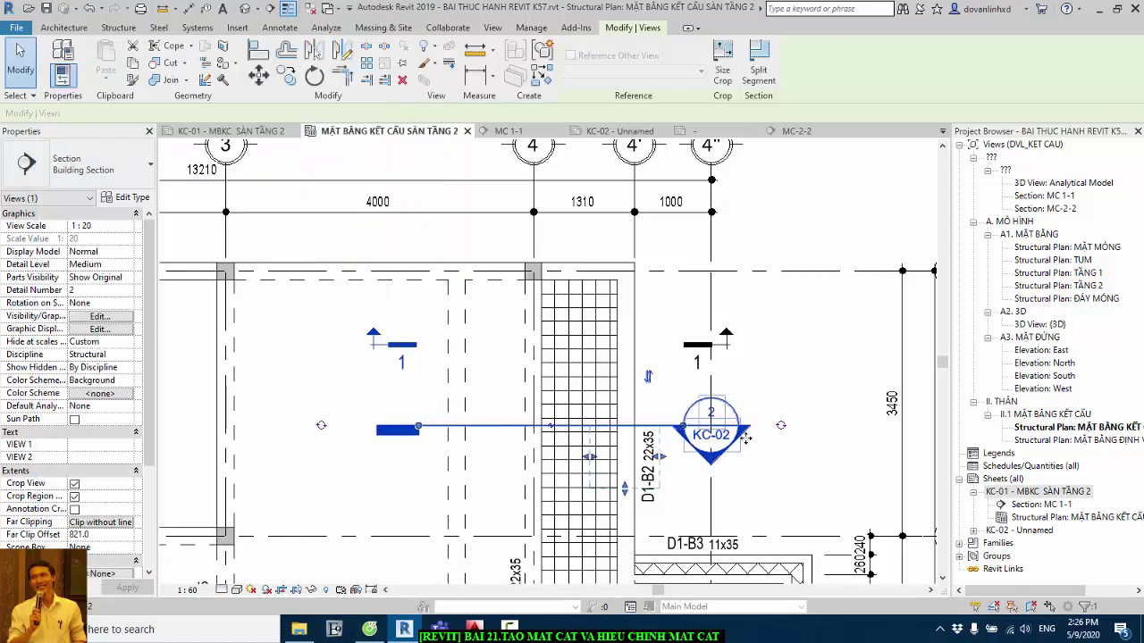
scroll(713, 496, "up", 2)
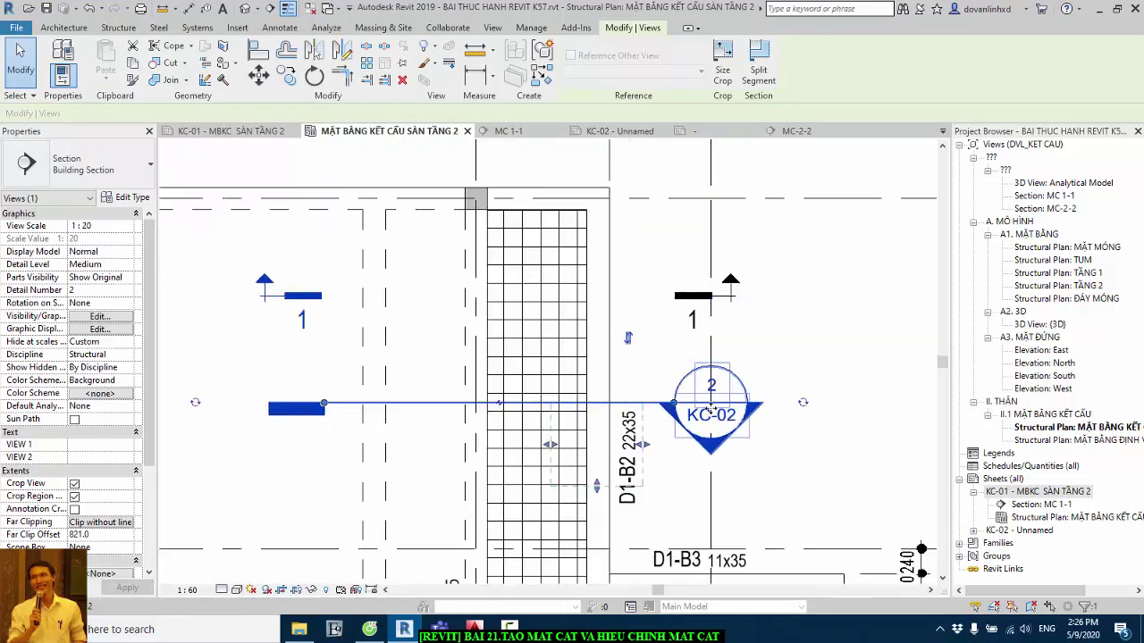
scroll(598, 380, "down", 1)
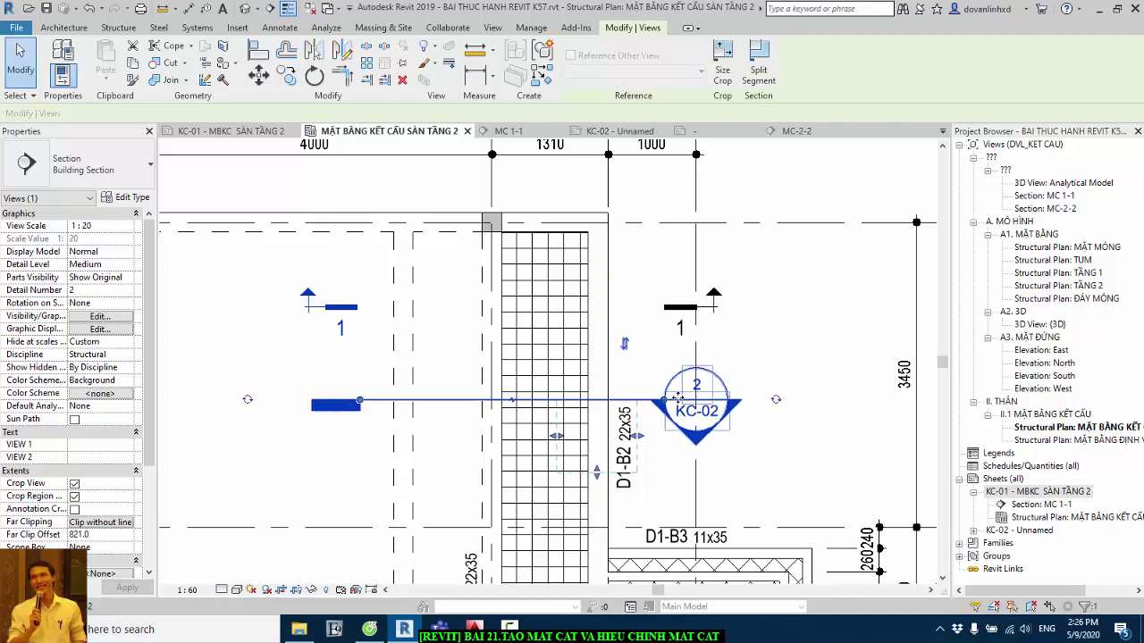
left_click(776, 362)
scroll(715, 281, "down", 2)
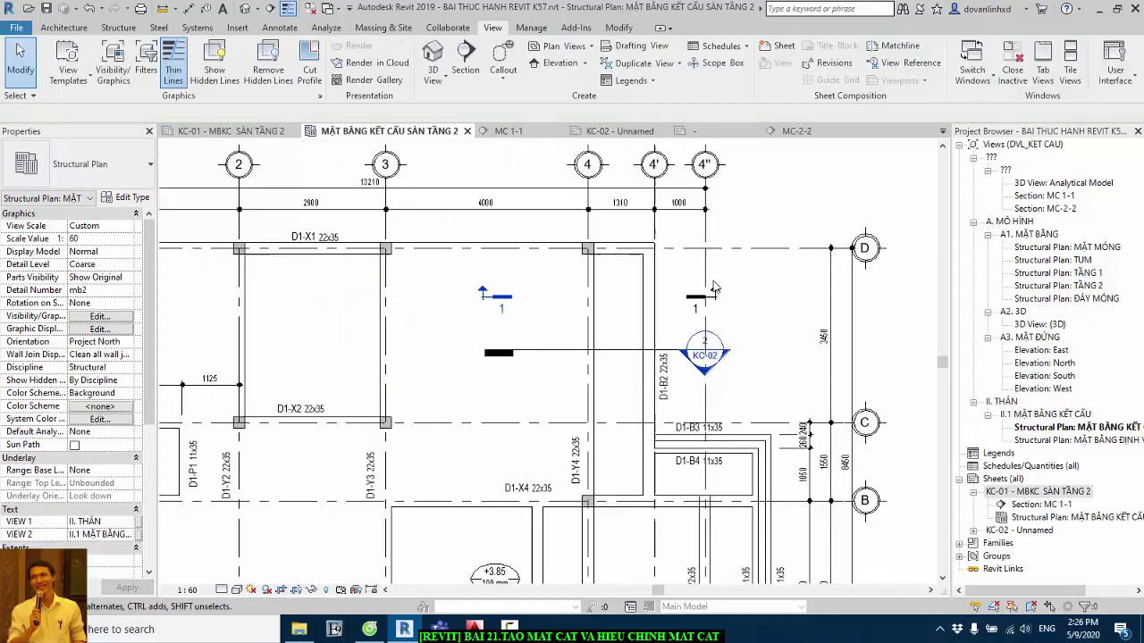
scroll(730, 366, "up", 1)
scroll(731, 367, "up", 1)
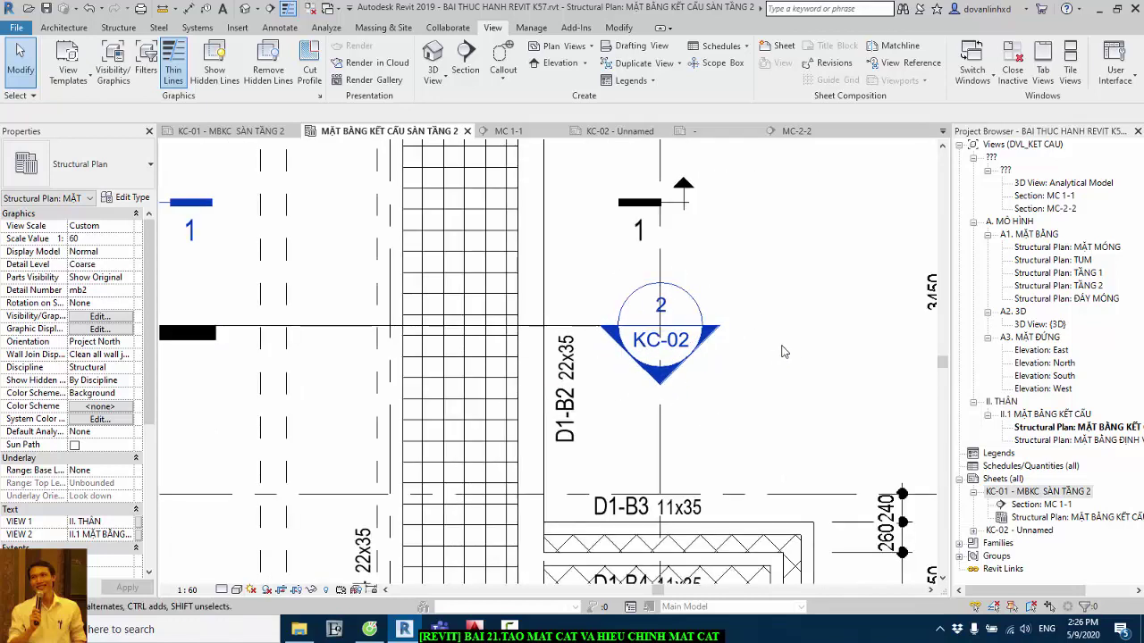
left_click(194, 235)
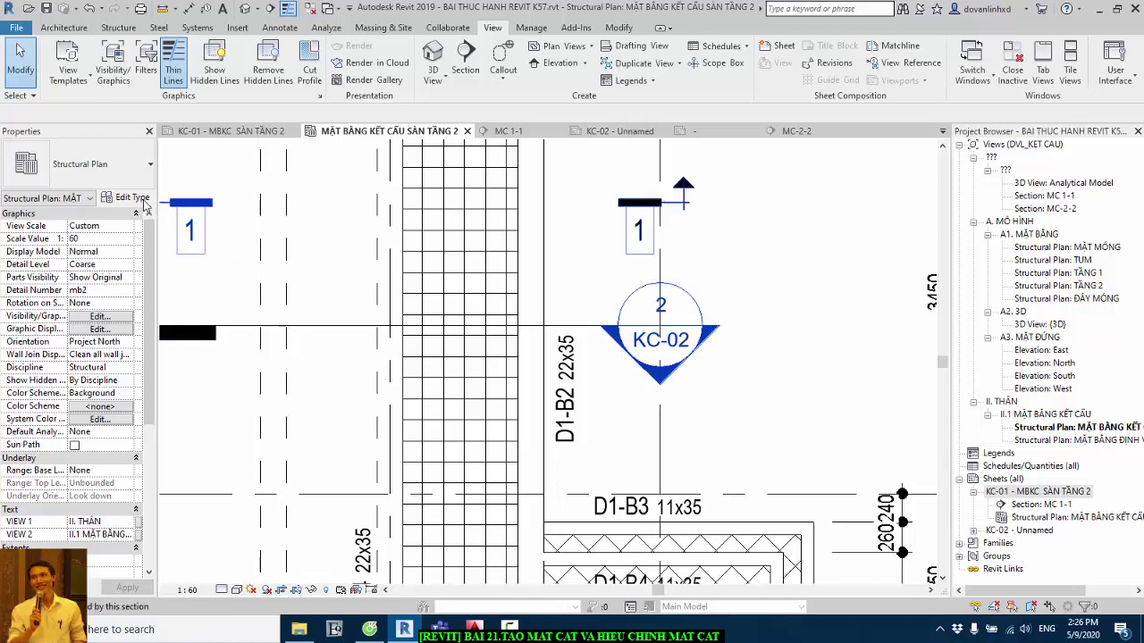
left_click(127, 197)
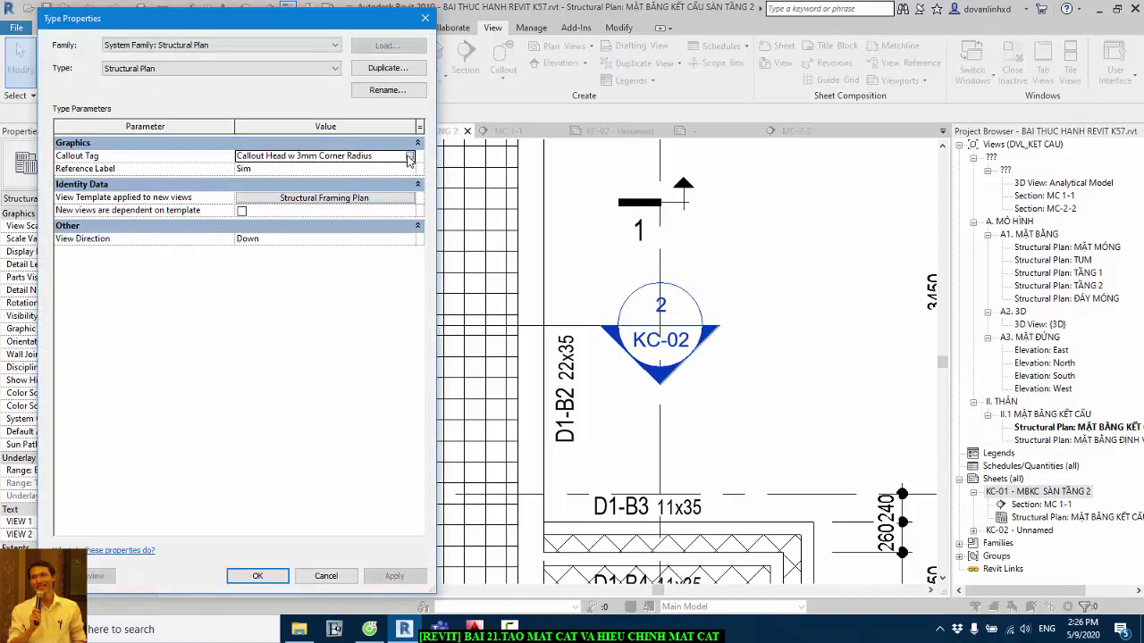
left_click(408, 156)
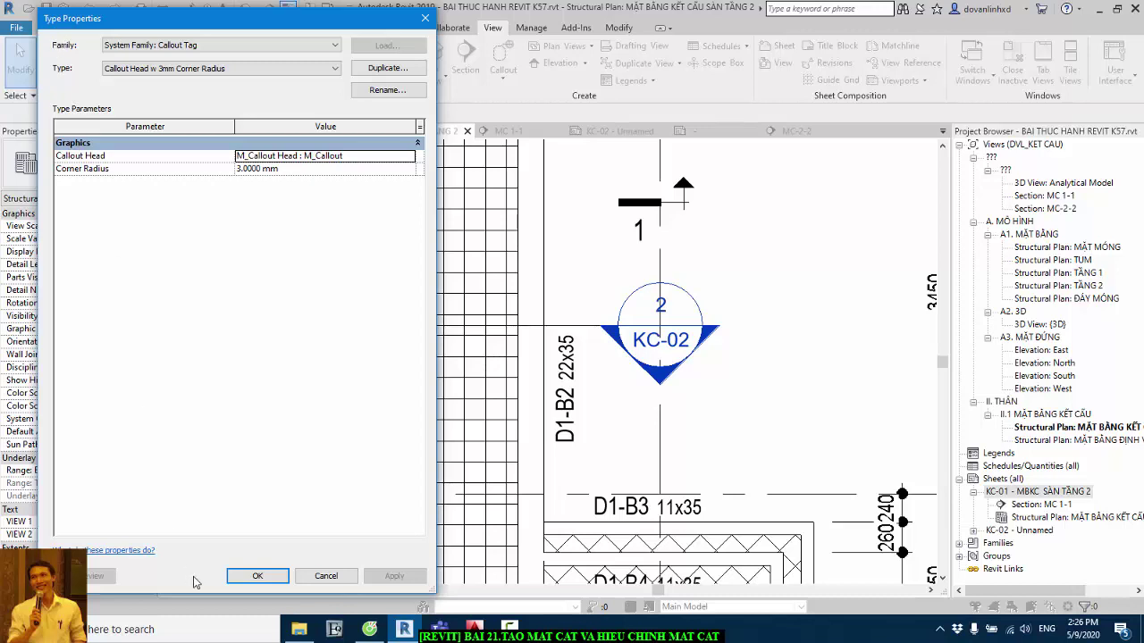
left_click(308, 577)
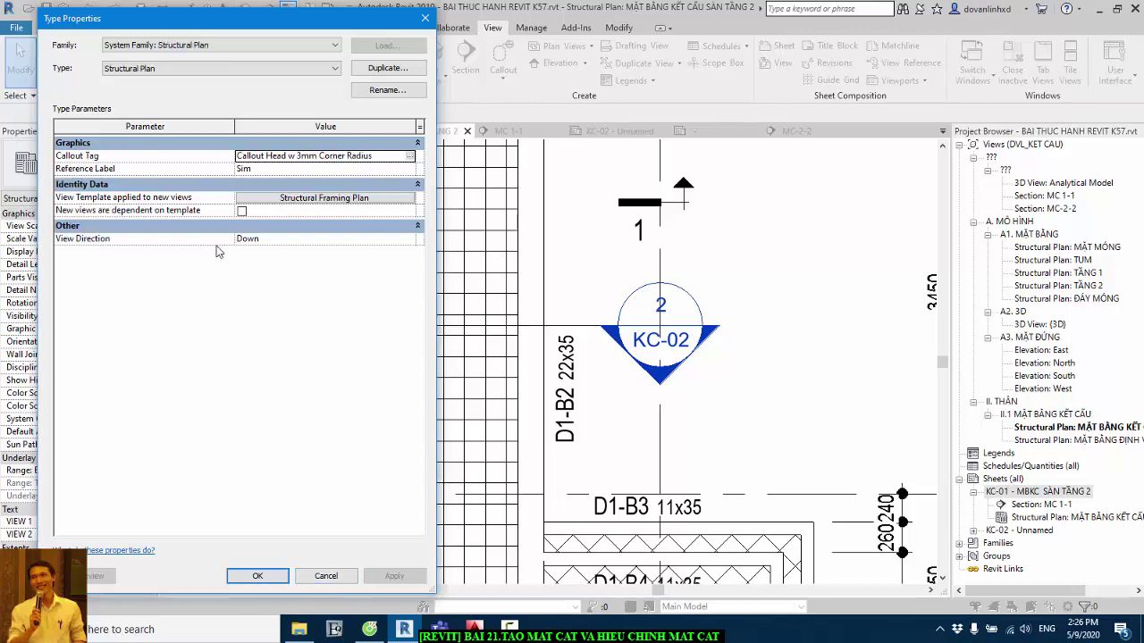
left_click(313, 577)
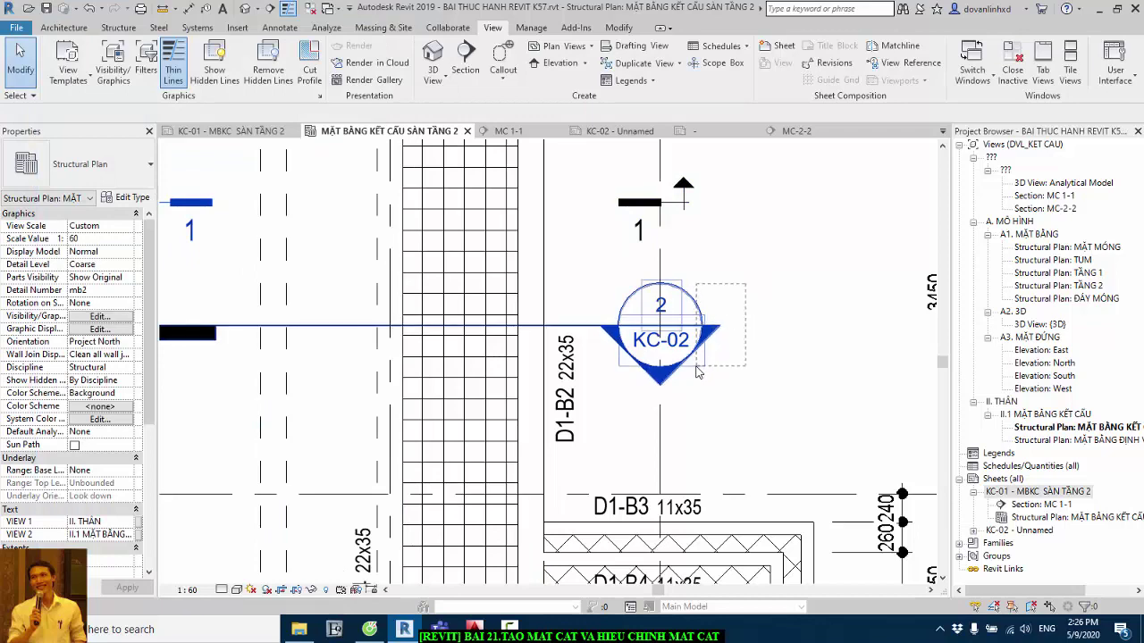
left_click(607, 297)
left_click(131, 198)
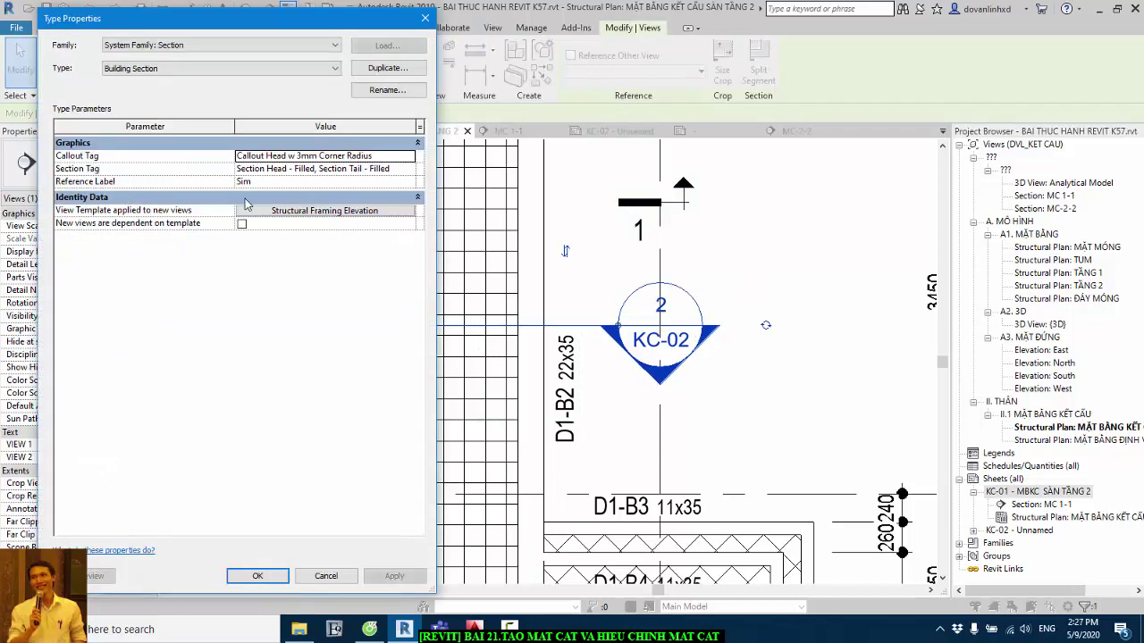
left_click(402, 169)
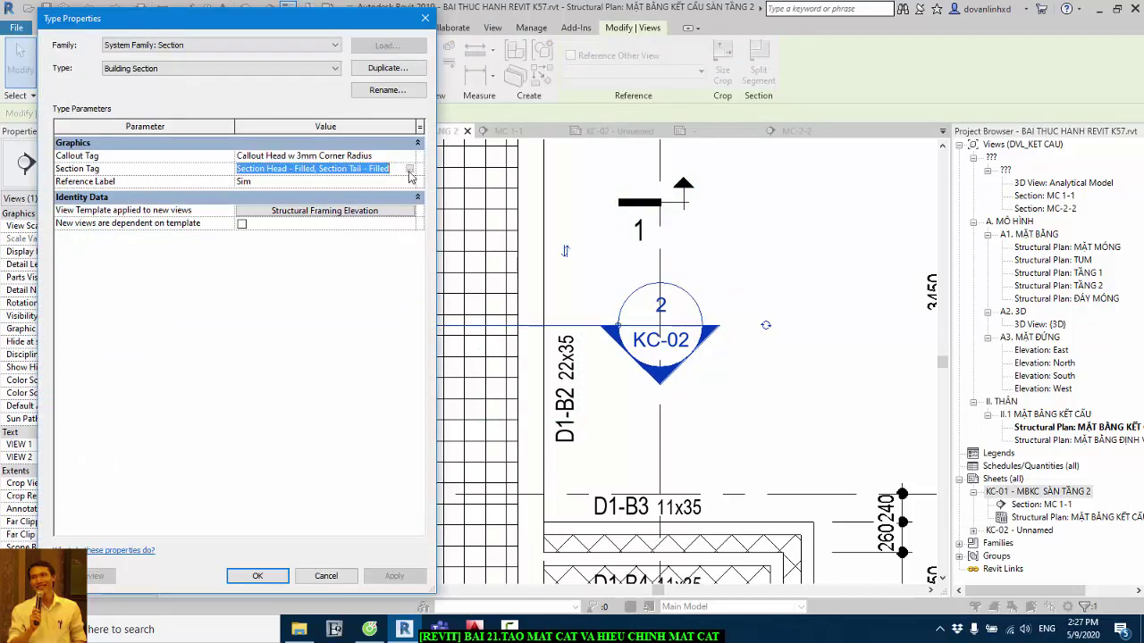
left_click(413, 169)
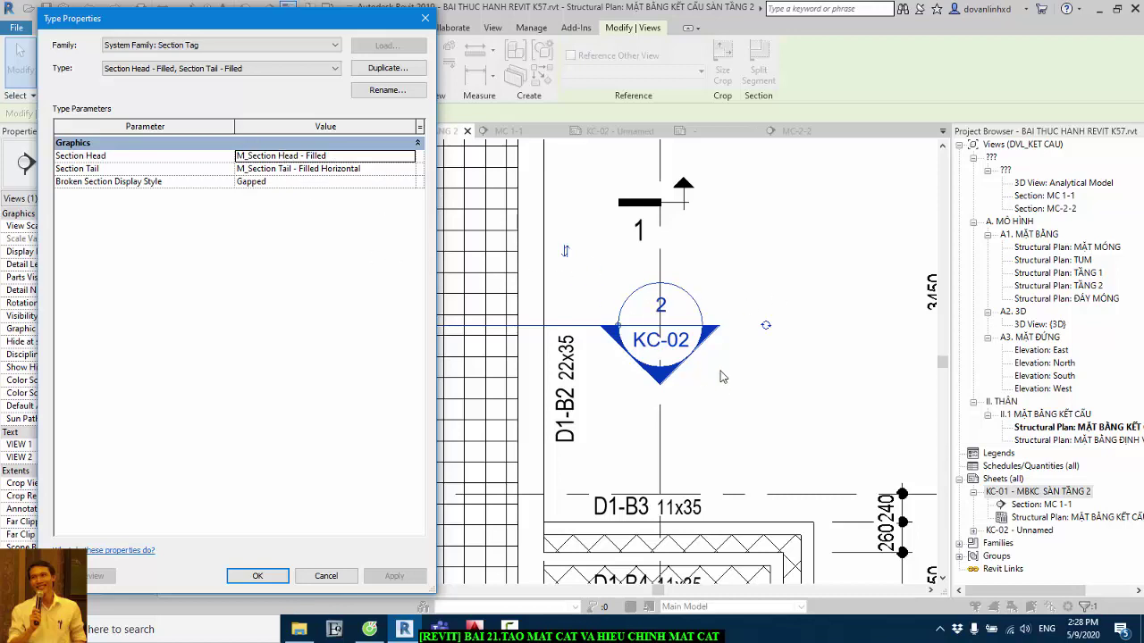
left_click(261, 579)
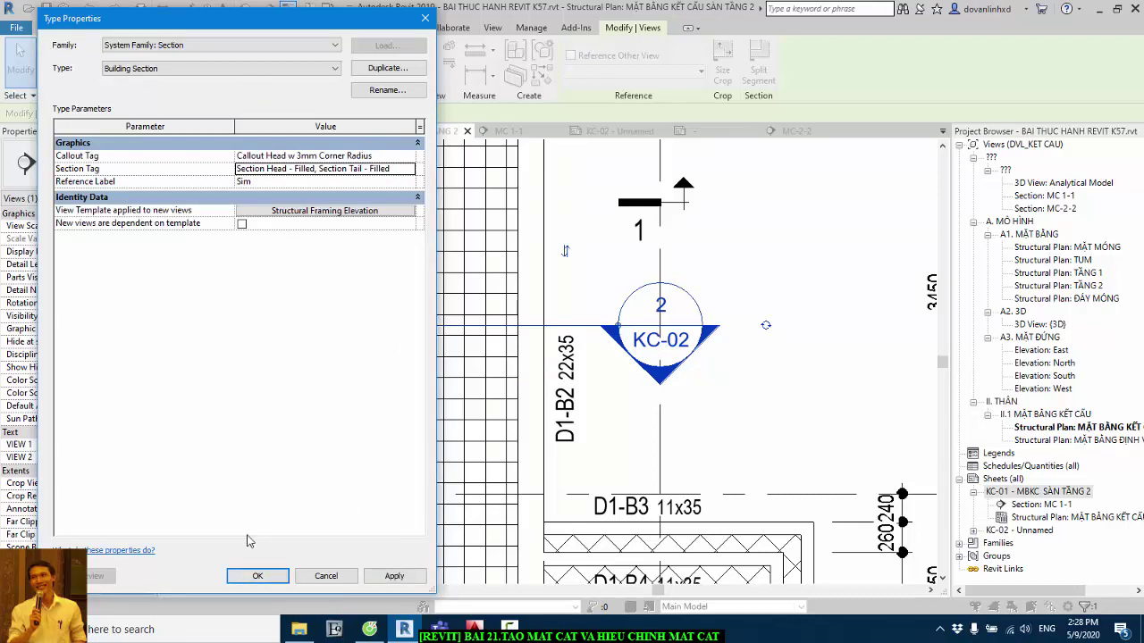
left_click(257, 578)
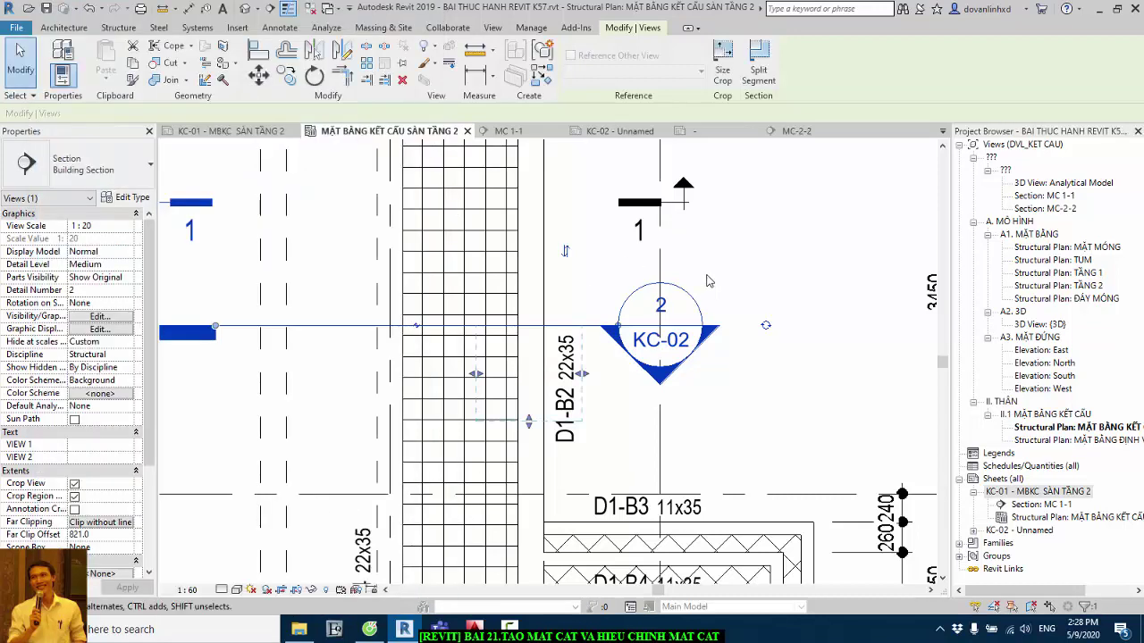
scroll(703, 280, "down", 1)
scroll(702, 280, "down", 2)
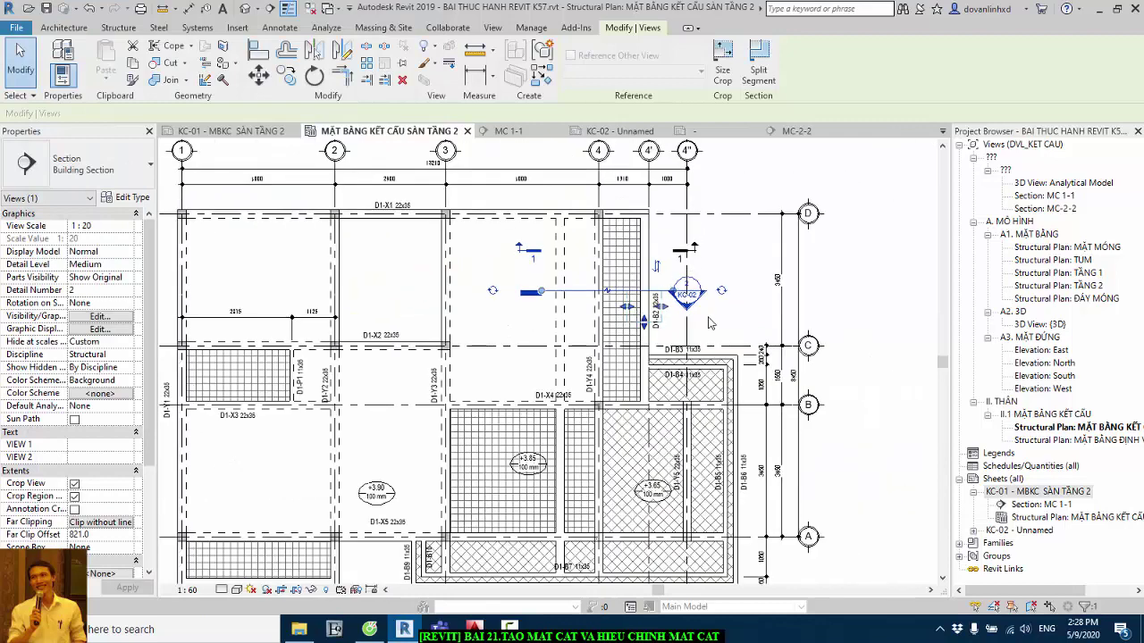
scroll(715, 313, "up", 2)
key("Escape")
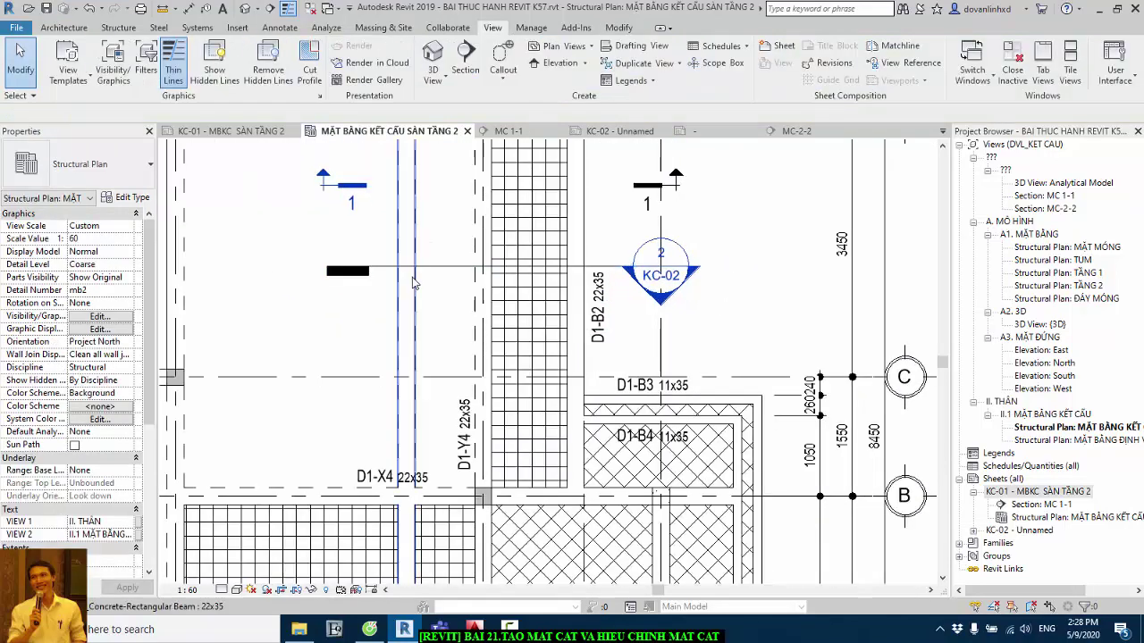
left_click(380, 284)
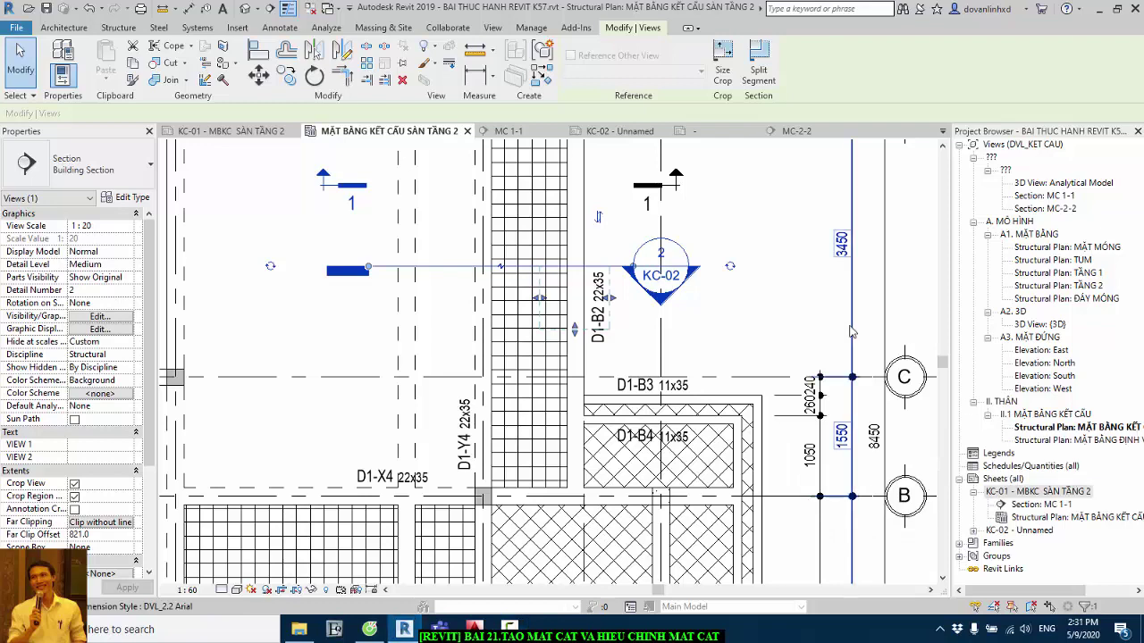
scroll(349, 258, "up", 2)
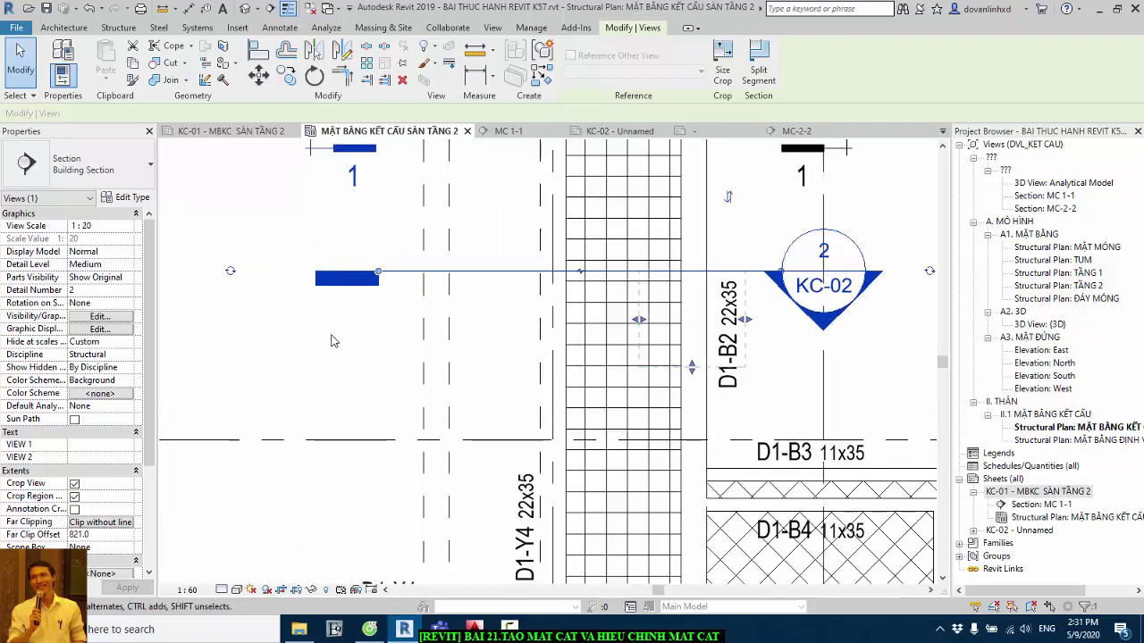
scroll(331, 340, "down", 1)
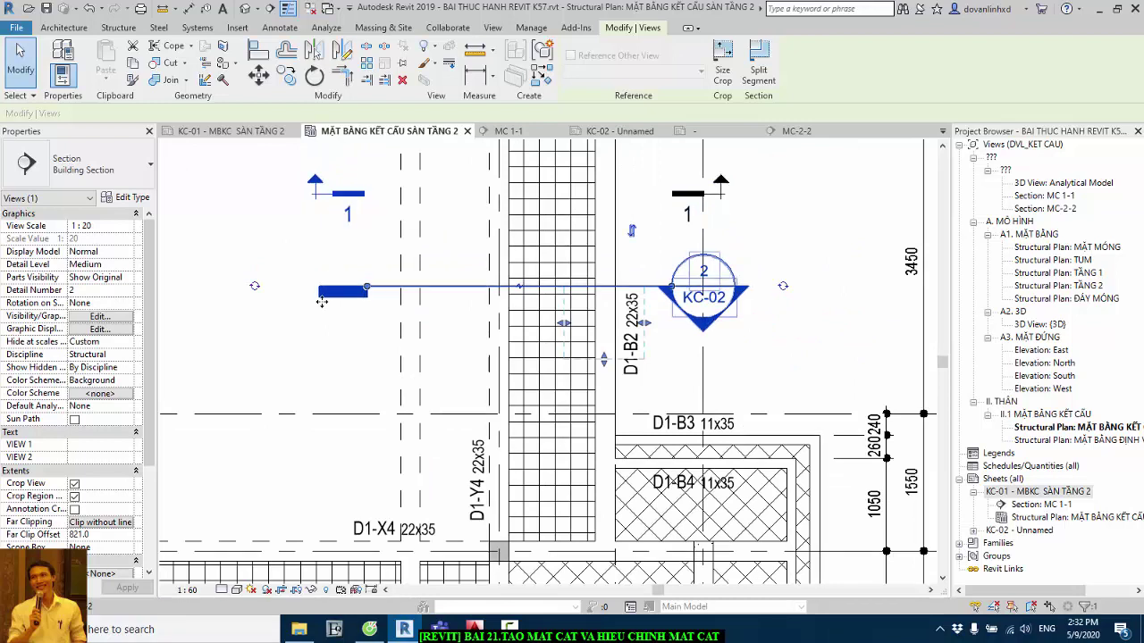
scroll(696, 333, "up", 1)
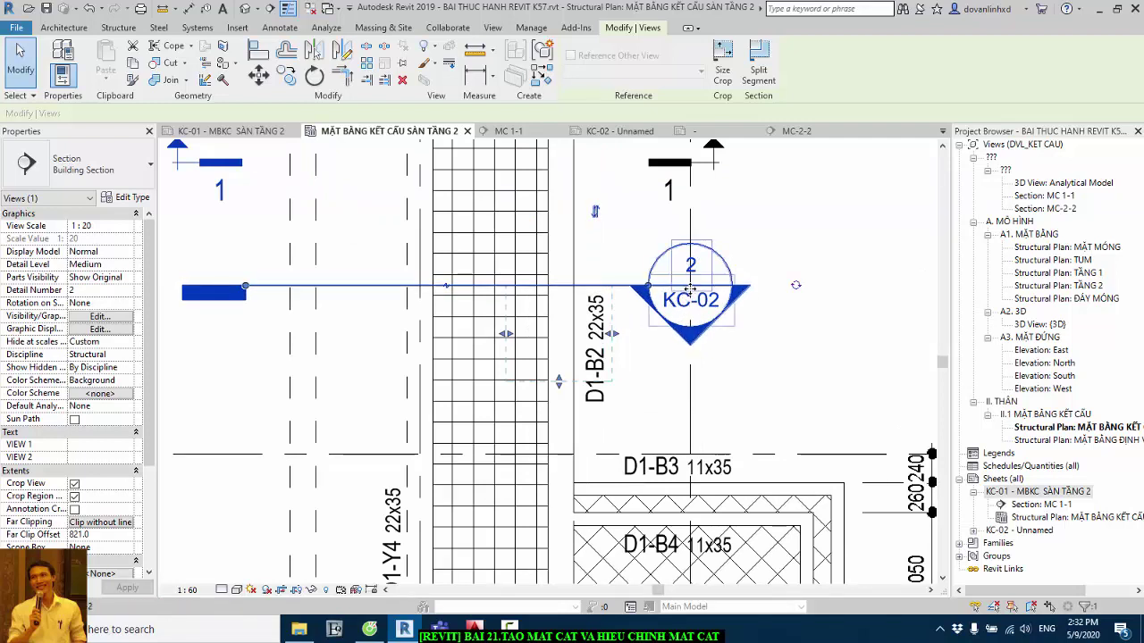
Edit M_Section Head - Filled from Families > Annotation Symbols, saving the project when prompted
left_click(959, 543)
scroll(1007, 404, "down", 4)
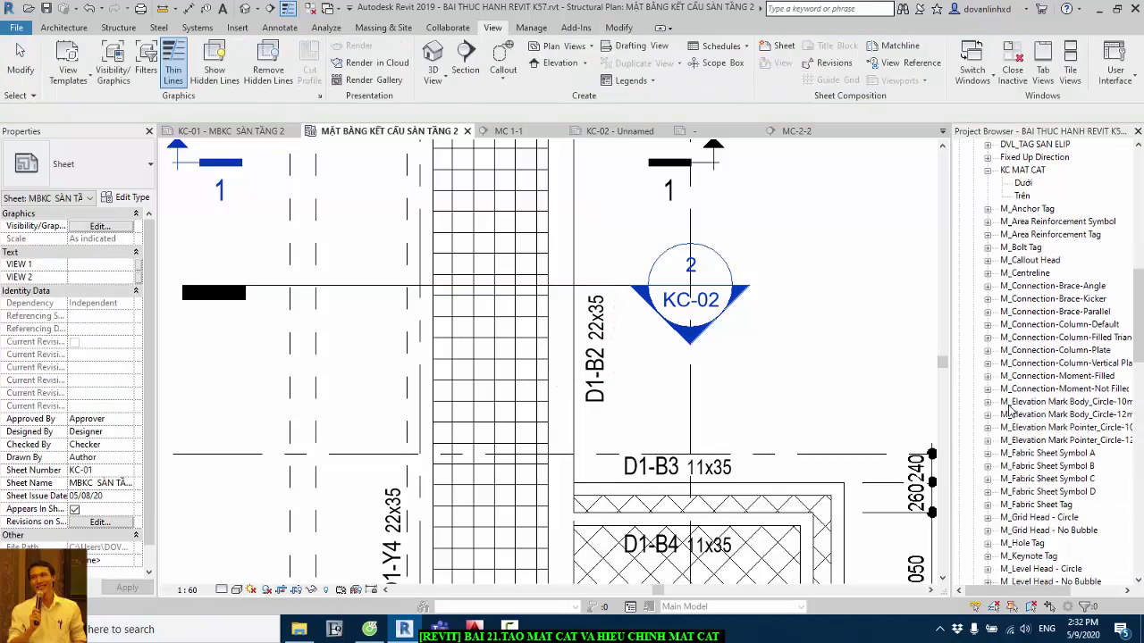
scroll(1010, 404, "down", 2)
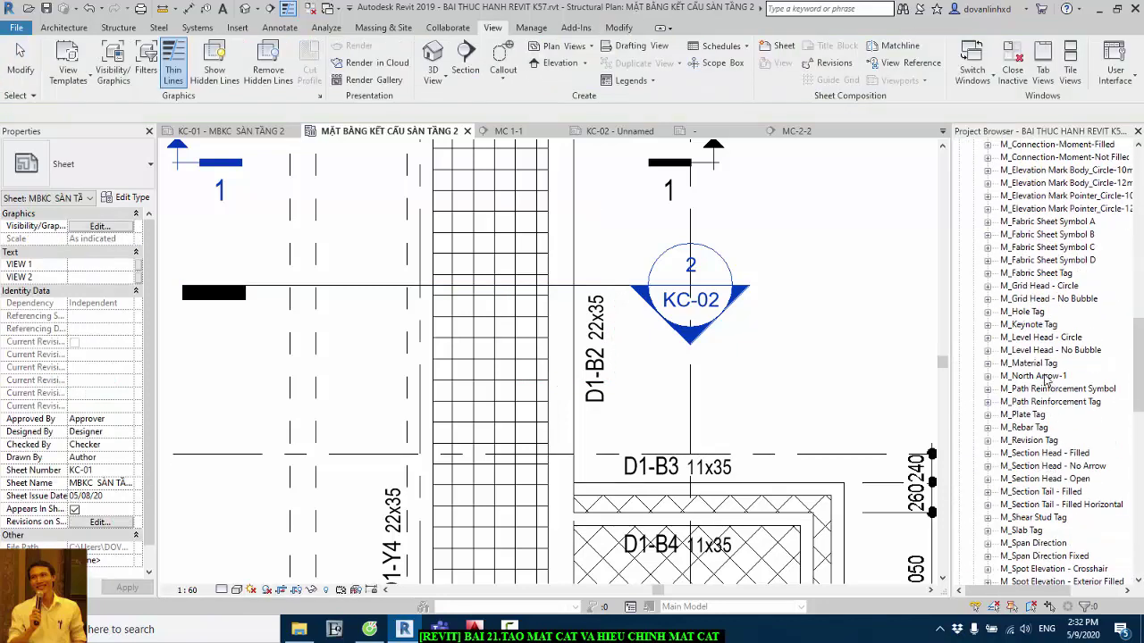
left_click(1035, 340)
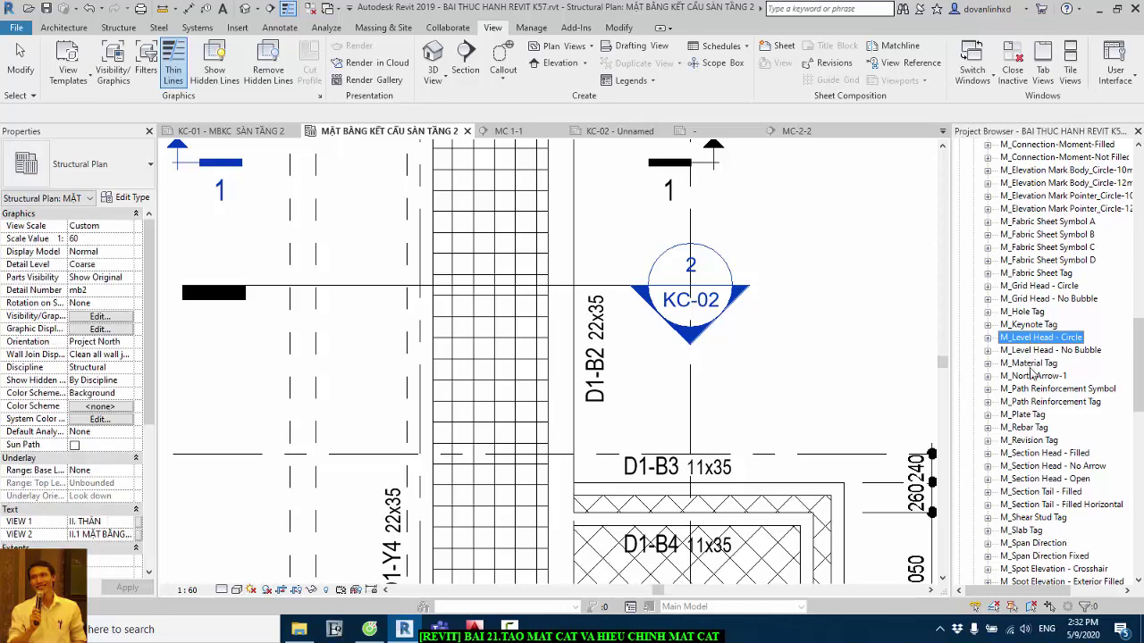
scroll(1032, 374, "down", 2)
scroll(1034, 393, "down", 1)
scroll(1036, 429, "down", 3)
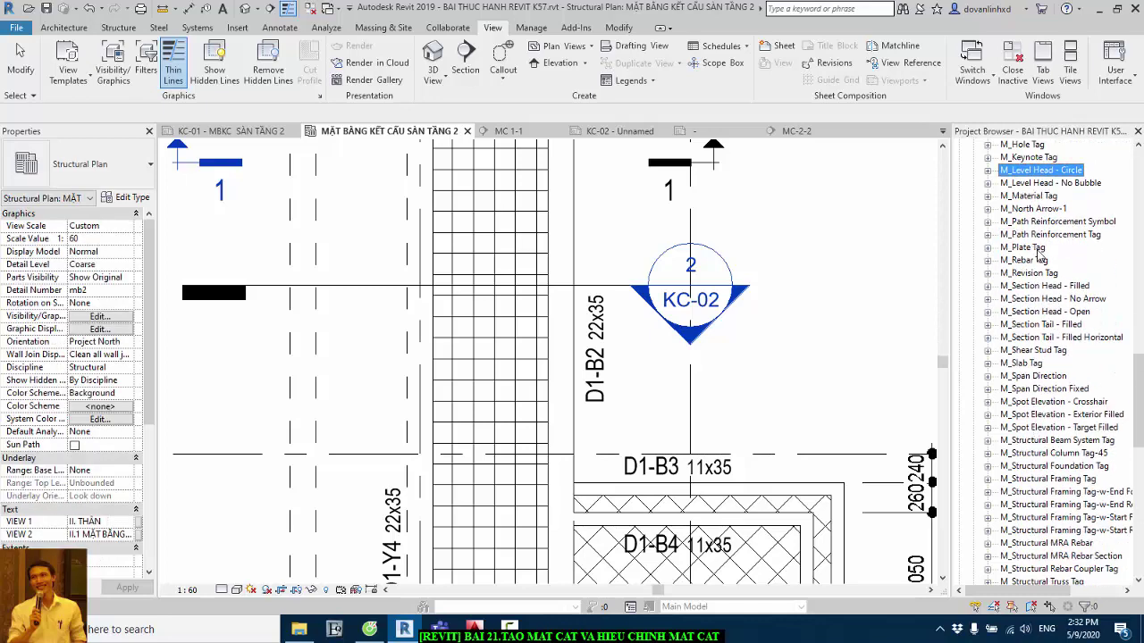
scroll(1018, 402, "down", 1)
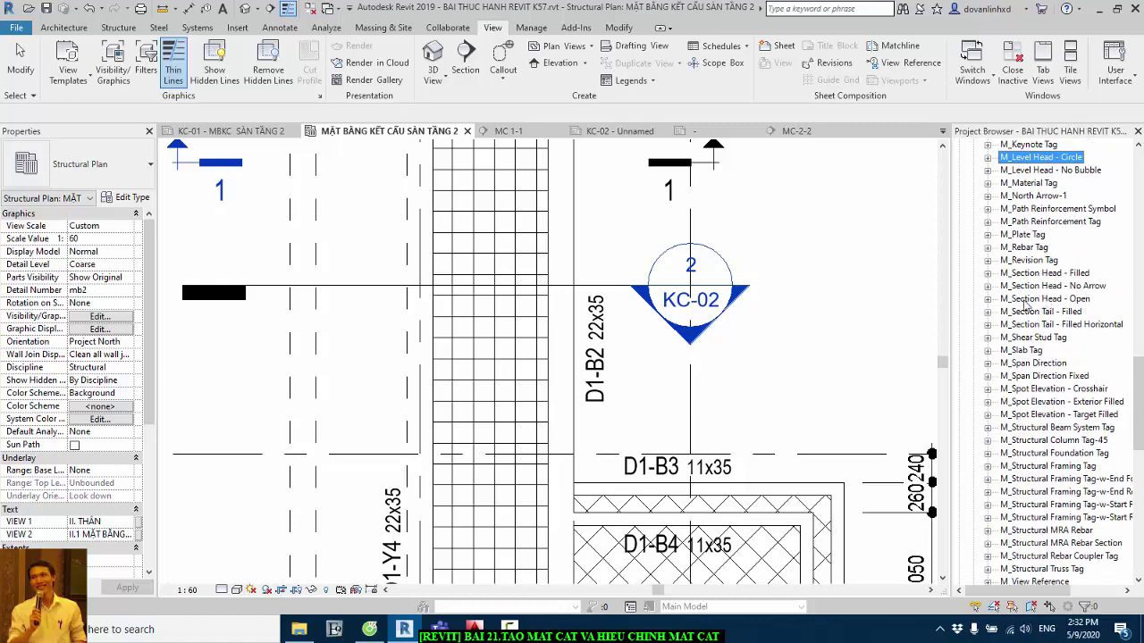
left_click(1025, 300)
left_click(1029, 274)
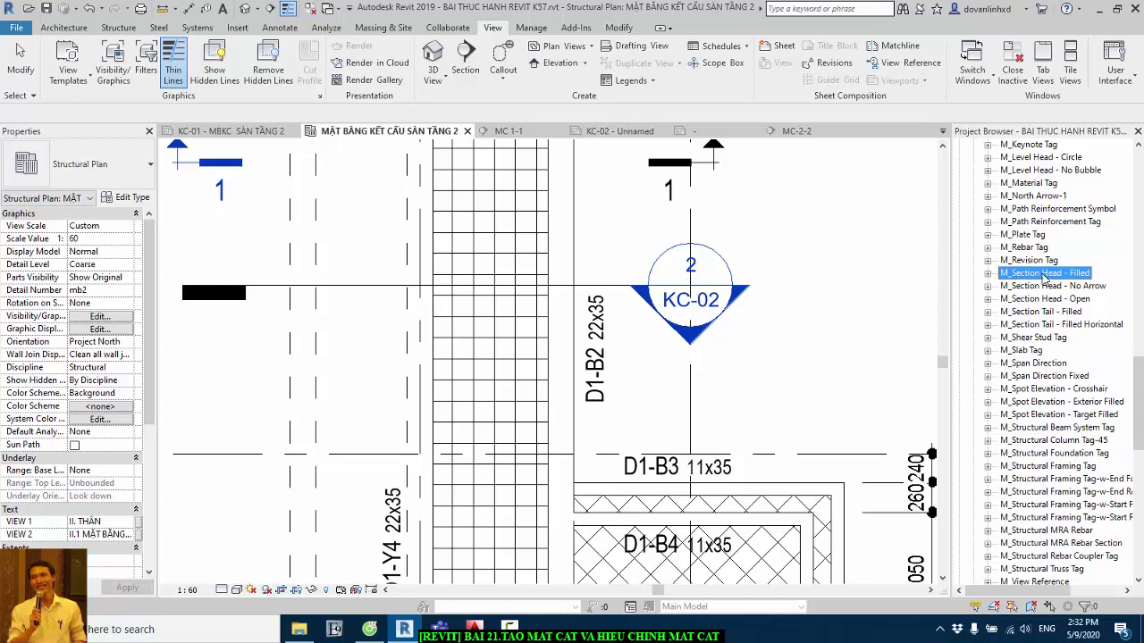
right_click(1043, 279)
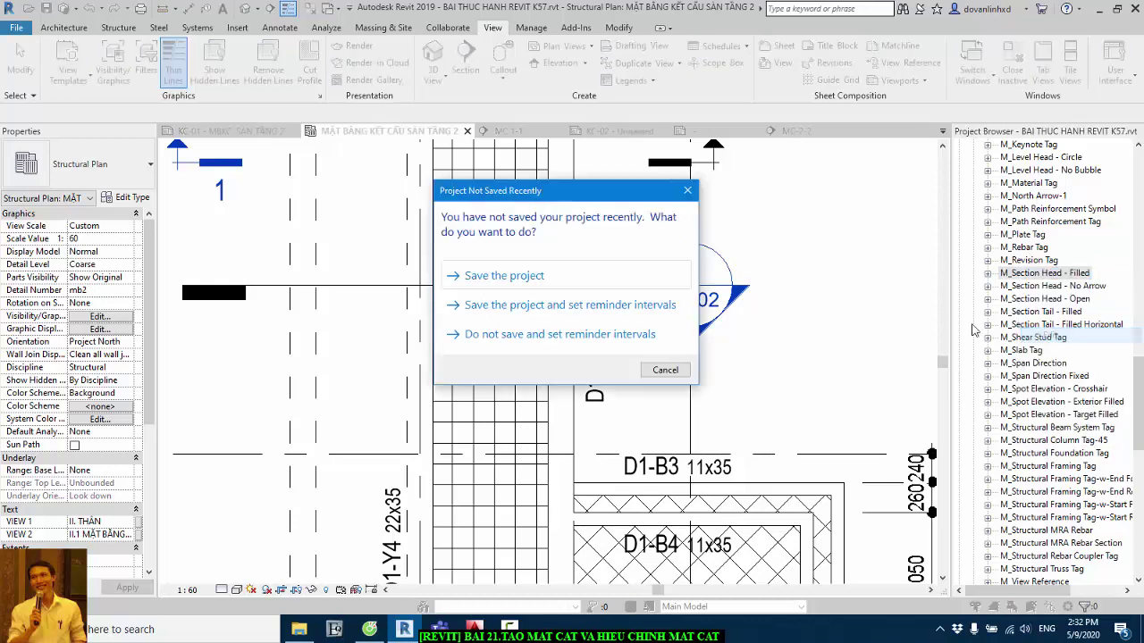
left_click(515, 275)
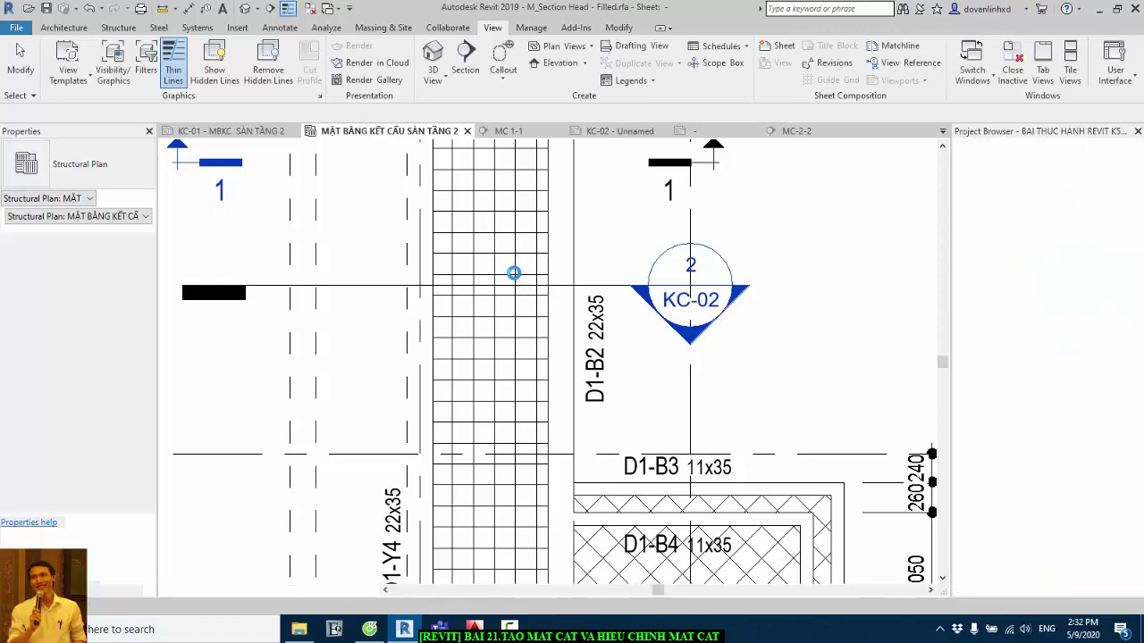
Turn on Automatic Sketch Dimensions and Reference Planes in the family view's VV annotation categories
scroll(626, 273, "down", 3)
scroll(477, 280, "up", 2)
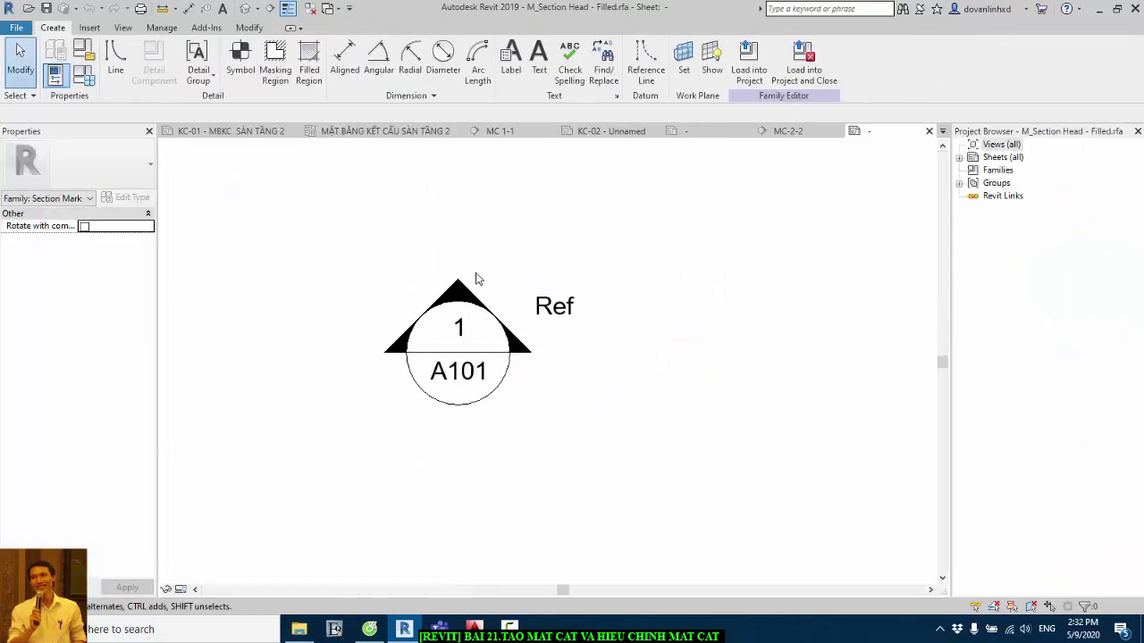
key("v")
key("v")
left_click(705, 110)
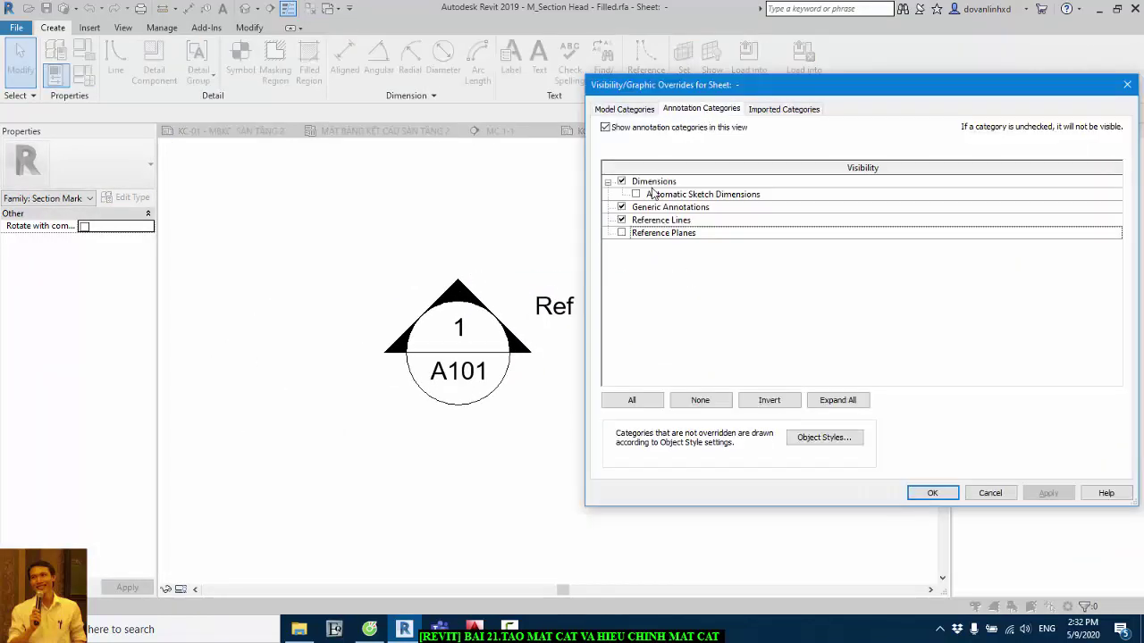
left_click(646, 194)
left_click(629, 234)
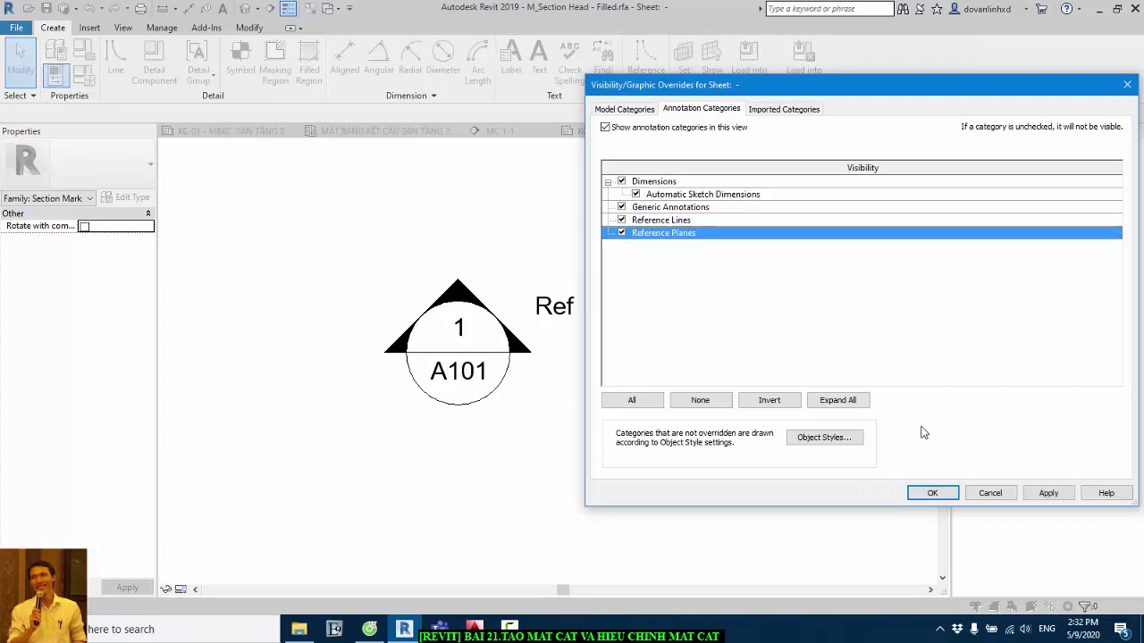
left_click(1049, 493)
left_click(932, 494)
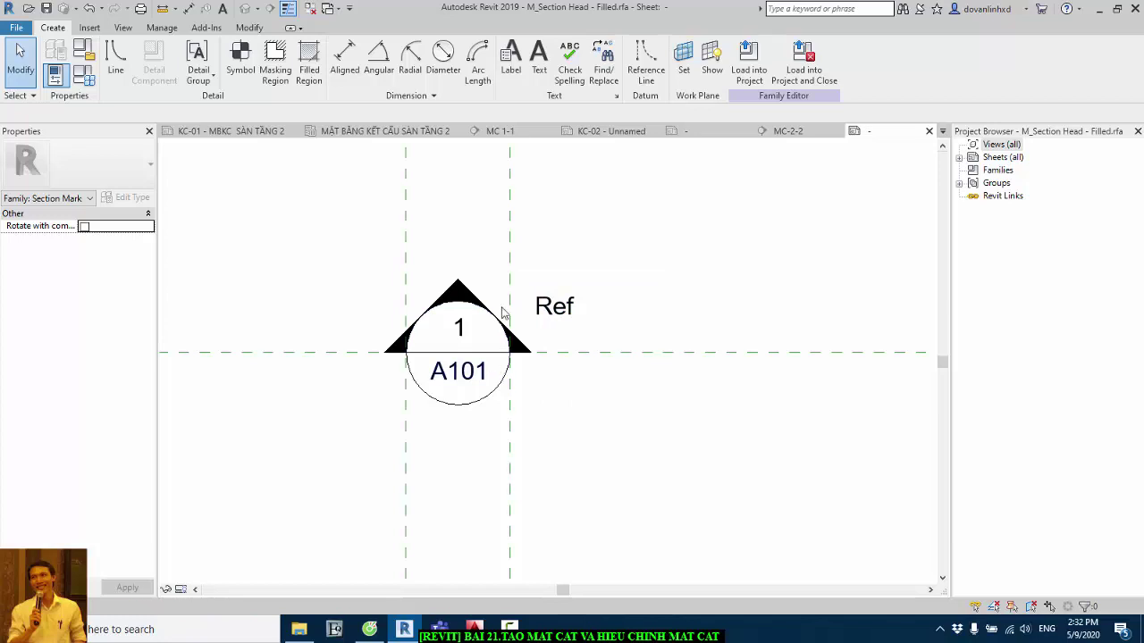
scroll(431, 338, "up", 2)
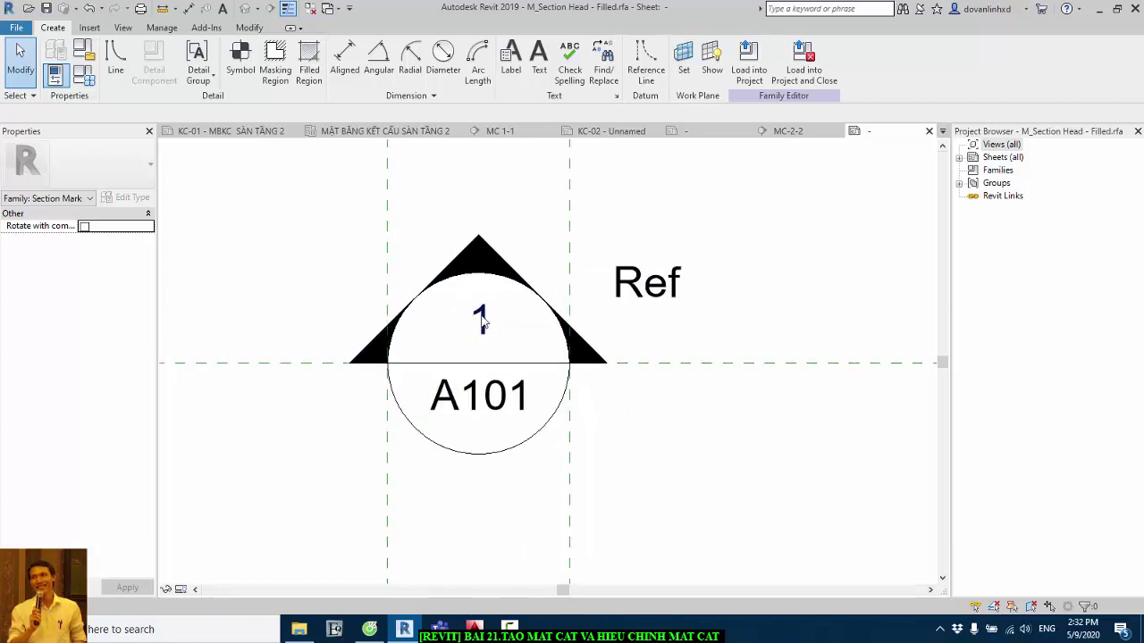
left_click(481, 318)
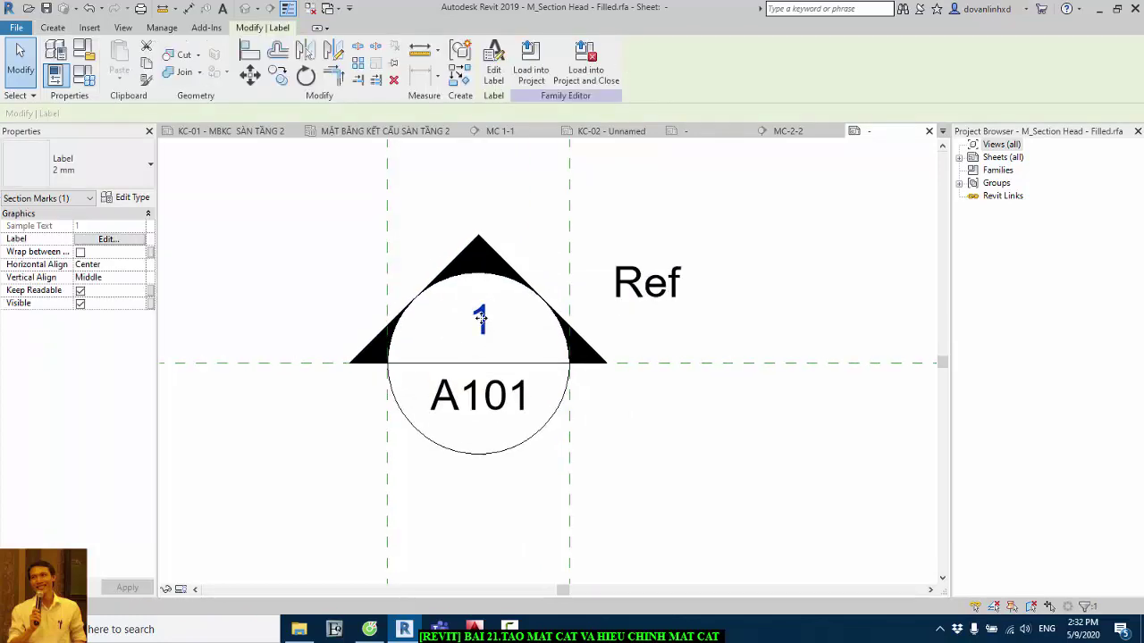
left_click(111, 241)
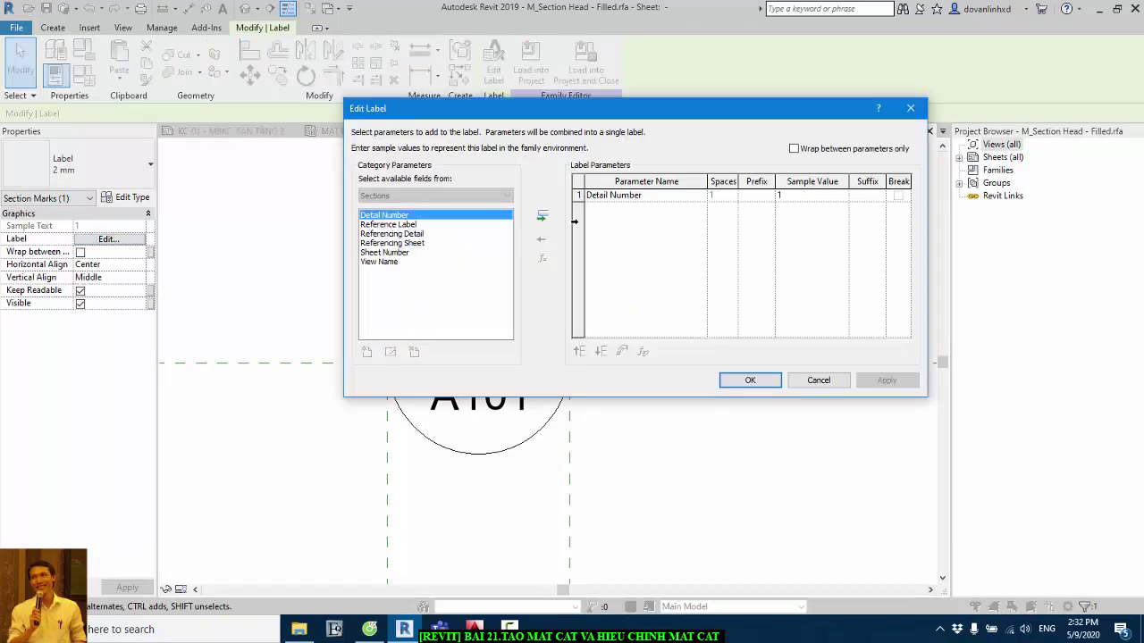
left_click(758, 382)
left_click(500, 411)
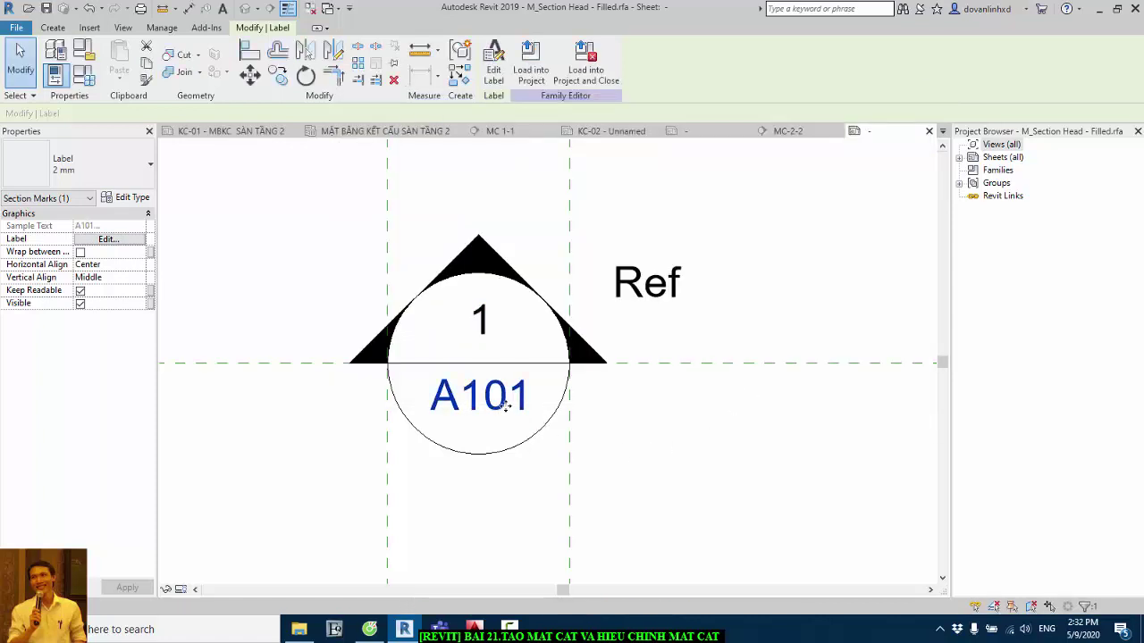
left_click(109, 239)
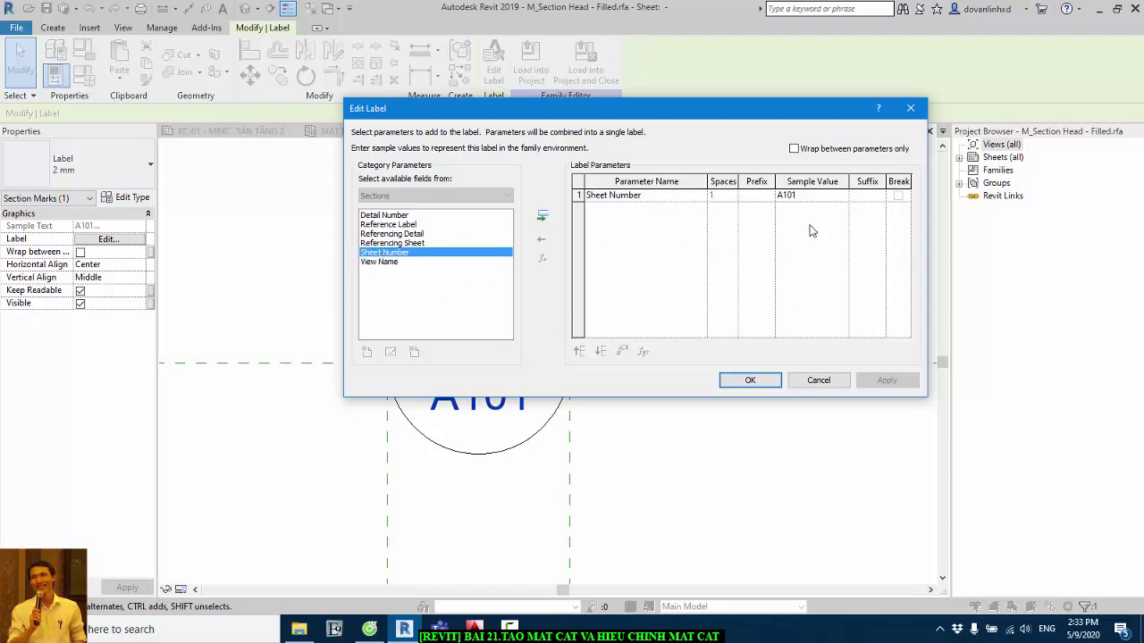
left_click(765, 382)
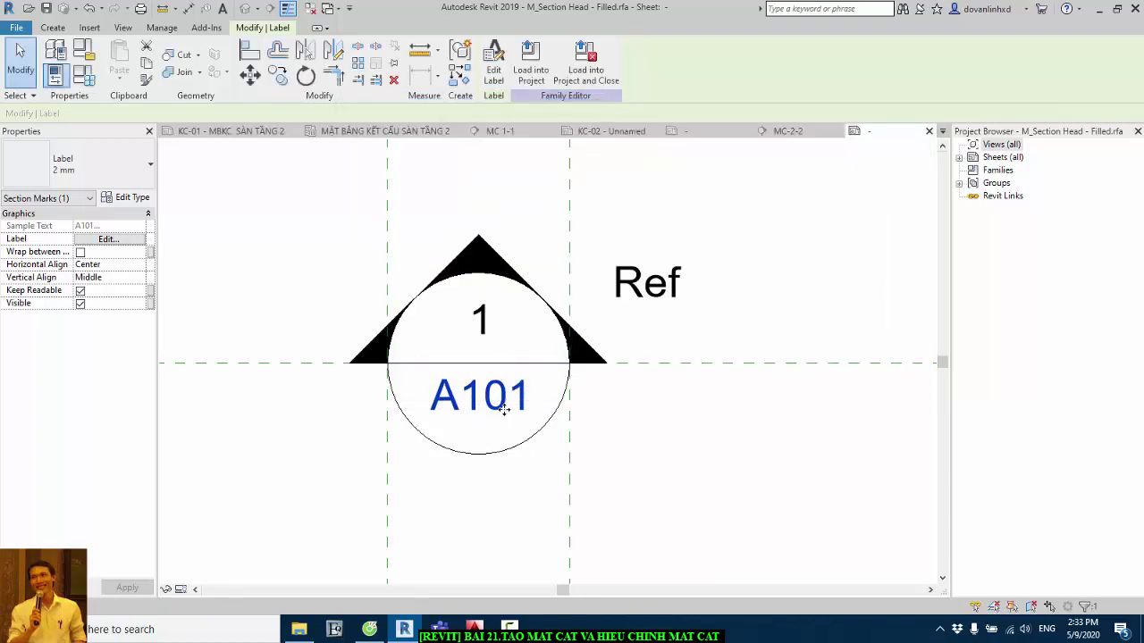
left_click(487, 319)
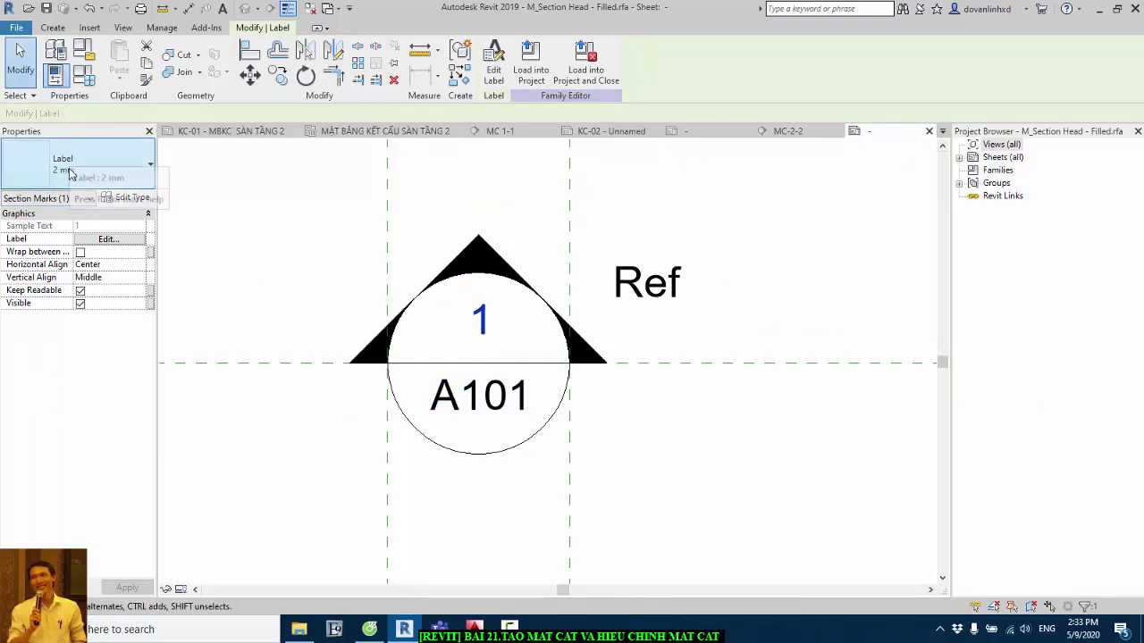
left_click(502, 413)
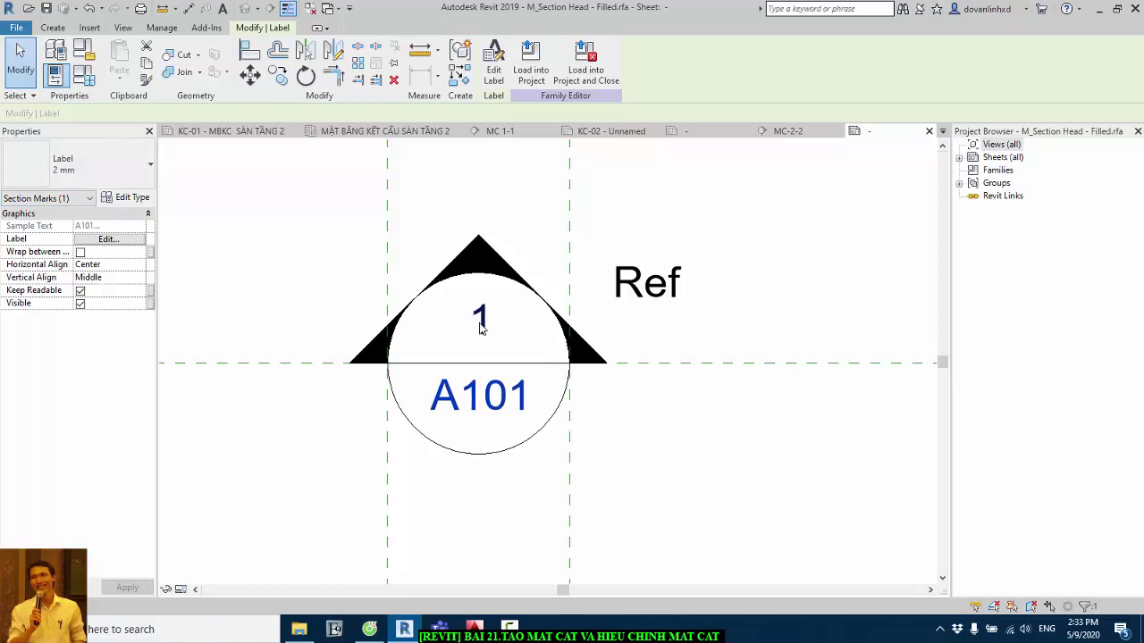
Inspect the 1 and A101 section-head labels' parameters, confirming A101 uses Sheet Number
scroll(562, 417, "up", 1)
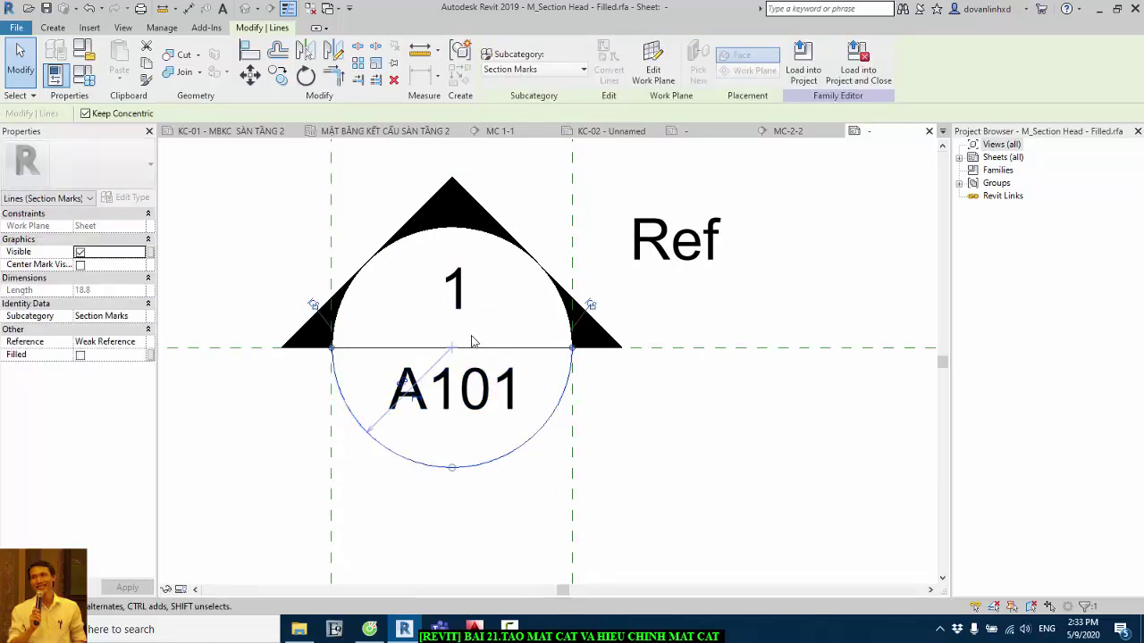
left_click(459, 311)
left_click(464, 398)
left_click(409, 261)
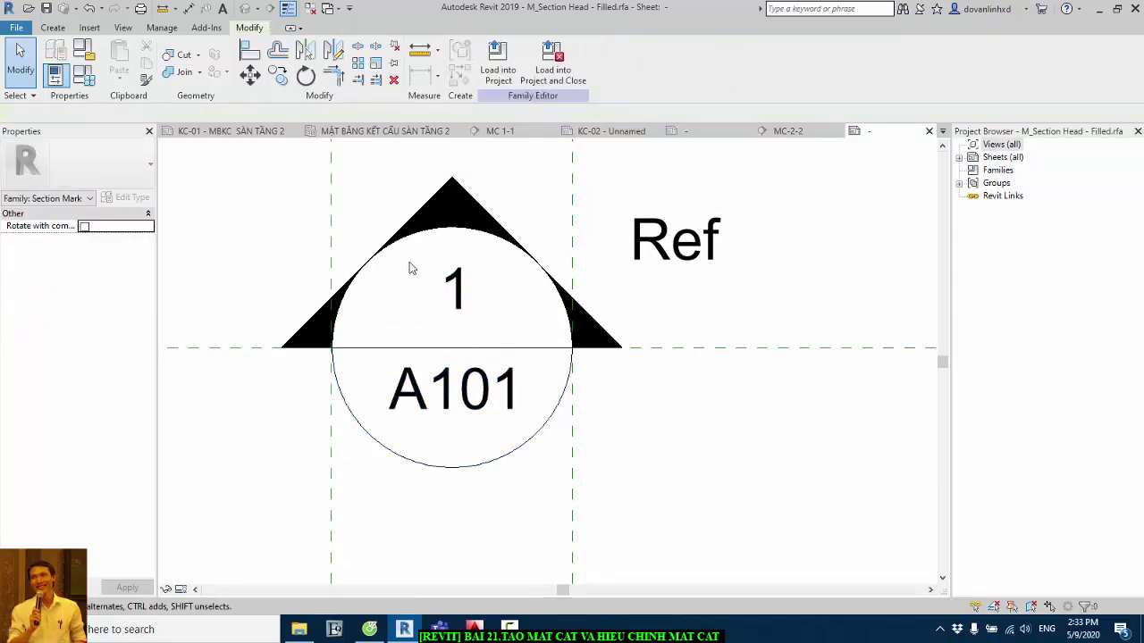
scroll(410, 262, "down", 2)
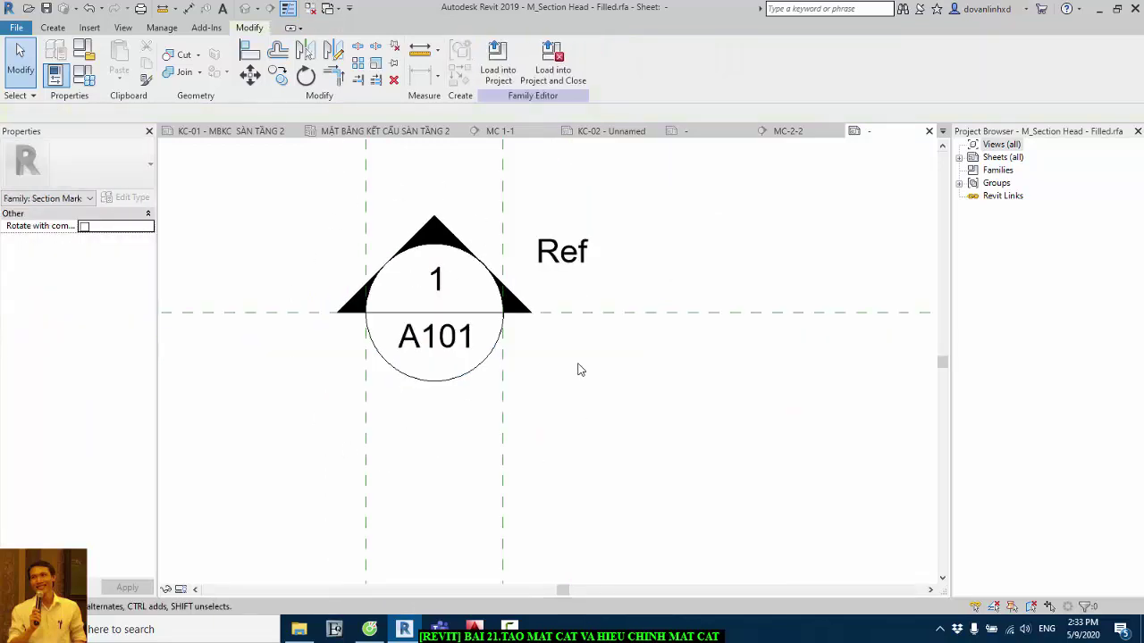
left_click(439, 277)
left_click(89, 242)
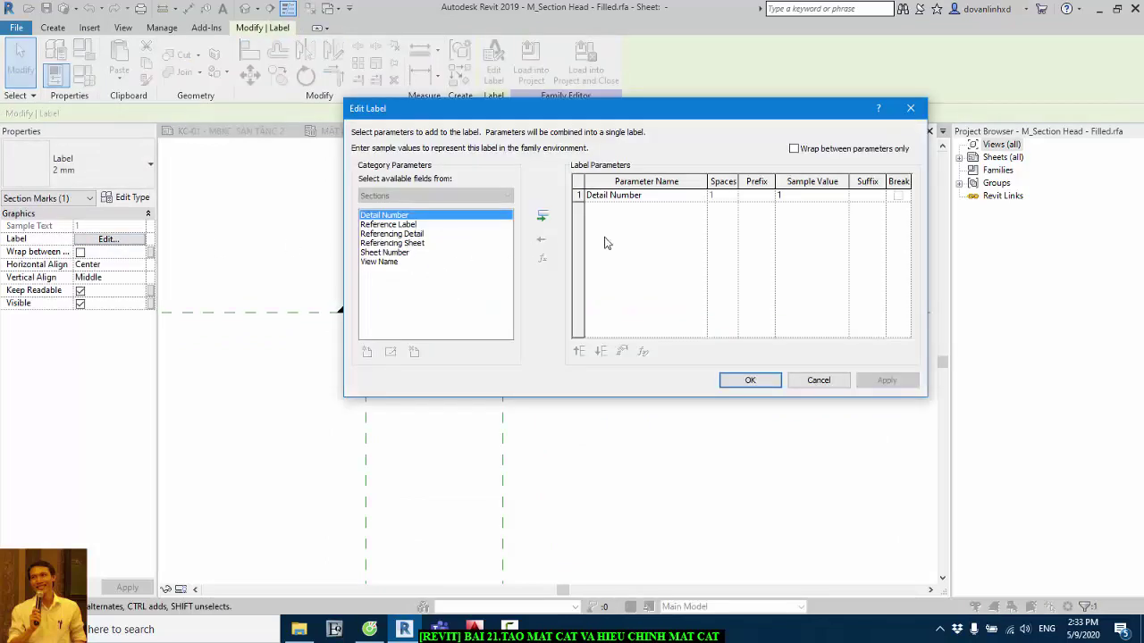
left_click(809, 385)
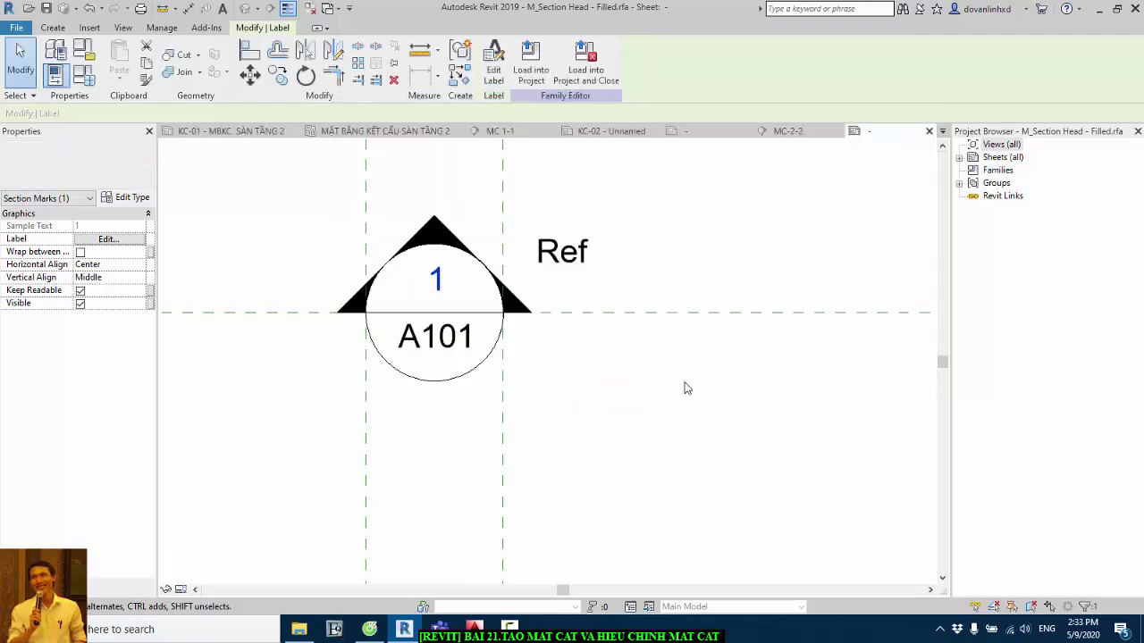
left_click(108, 240)
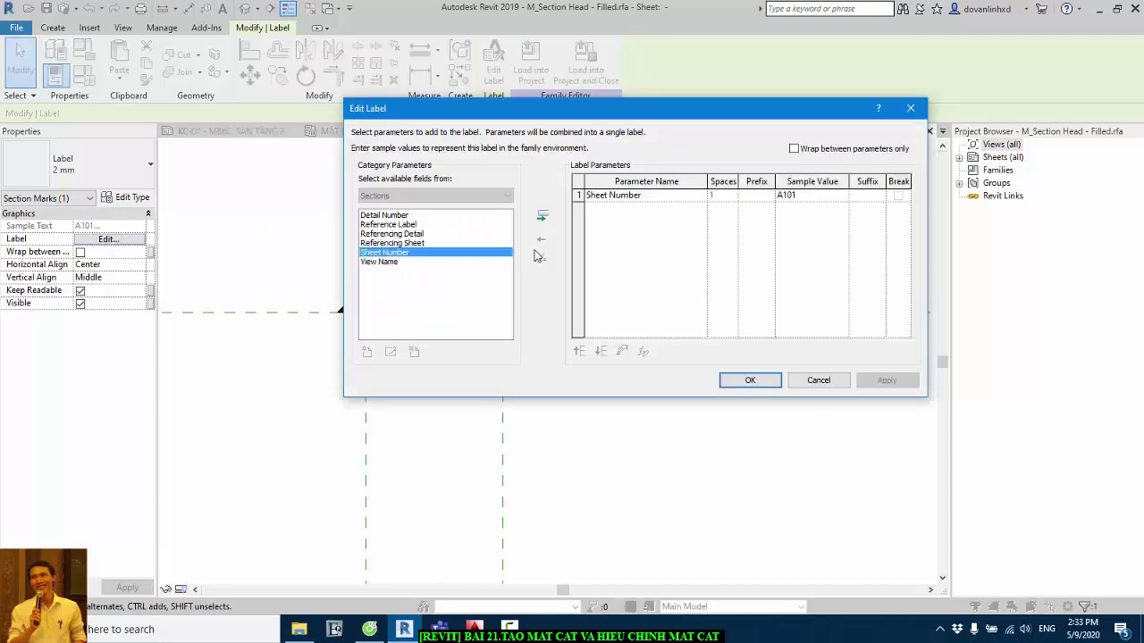
left_click(750, 380)
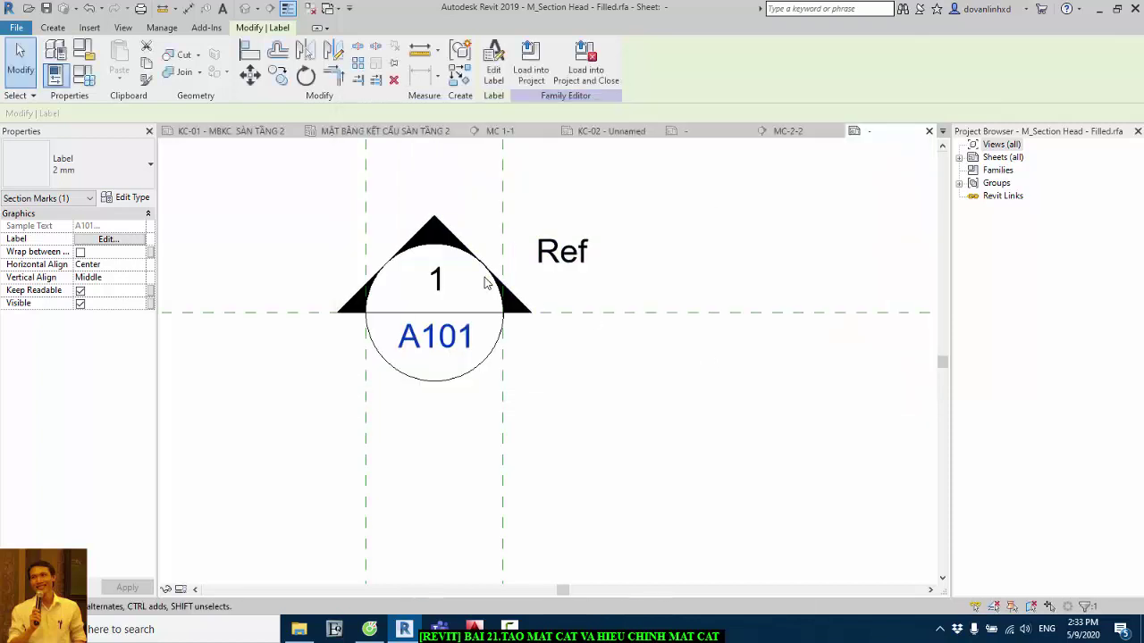
Close M_Section Head - Filled without saving and return to the floor plan
scroll(442, 284, "down", 2)
scroll(442, 284, "down", 1)
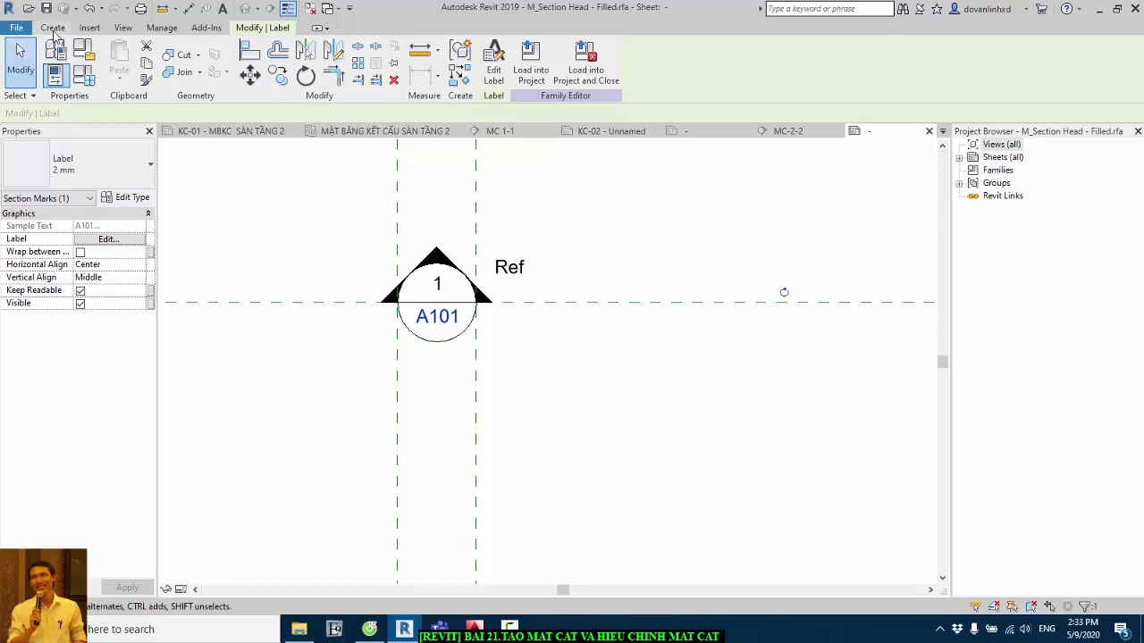
left_click(54, 27)
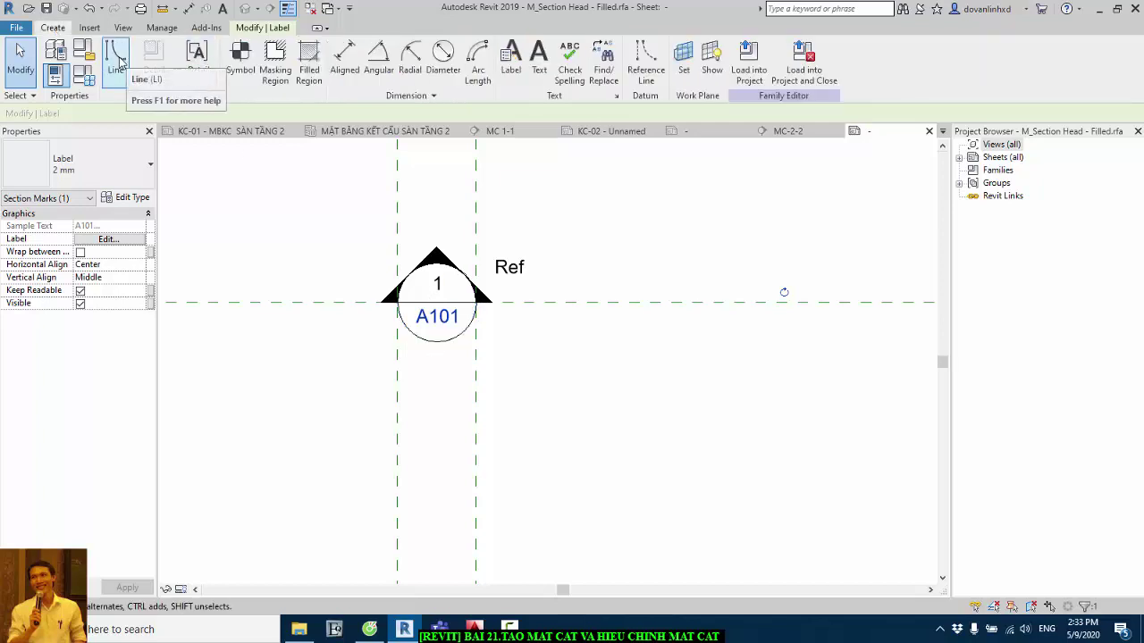
left_click(639, 417)
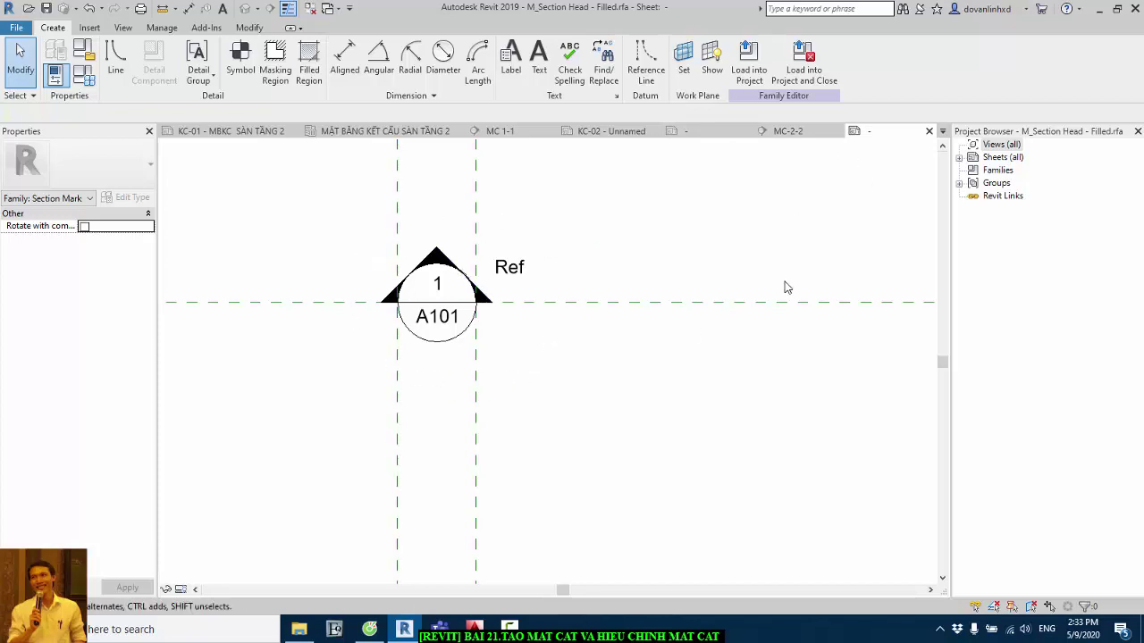
left_click(929, 131)
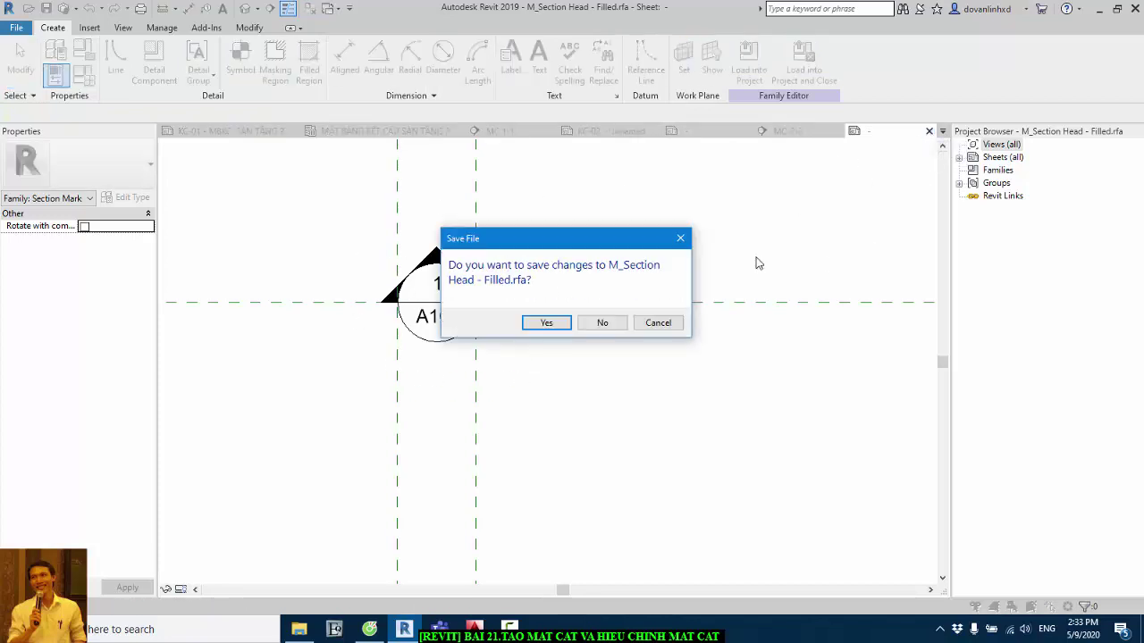
left_click(601, 324)
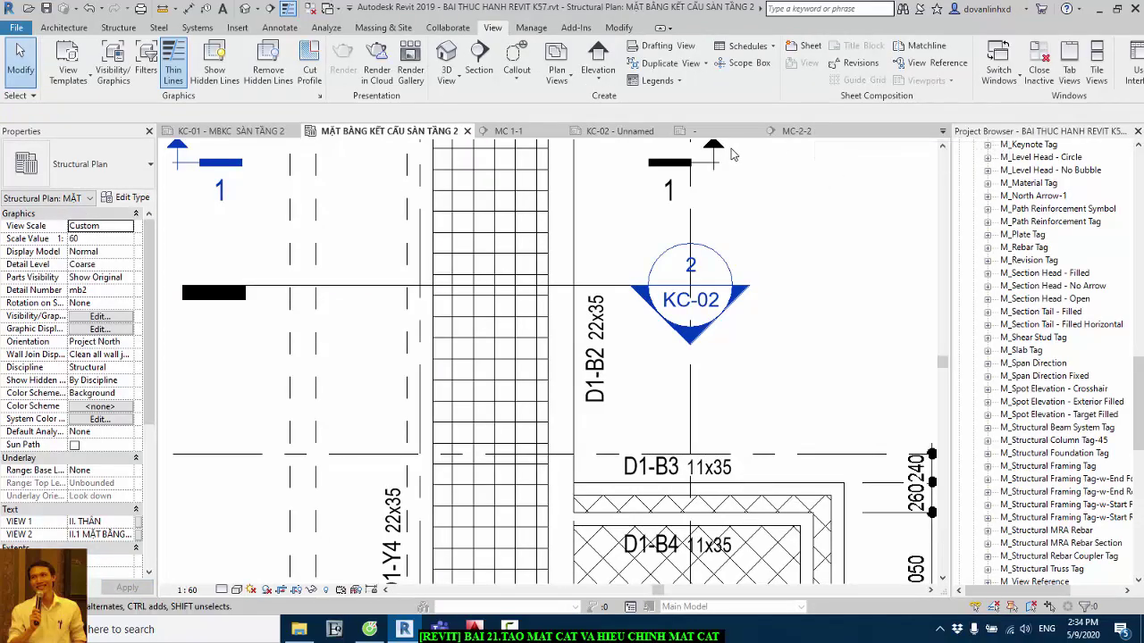
Switch to sheet KC-02 and select the MC 2 - 2 viewport
left_click(617, 131)
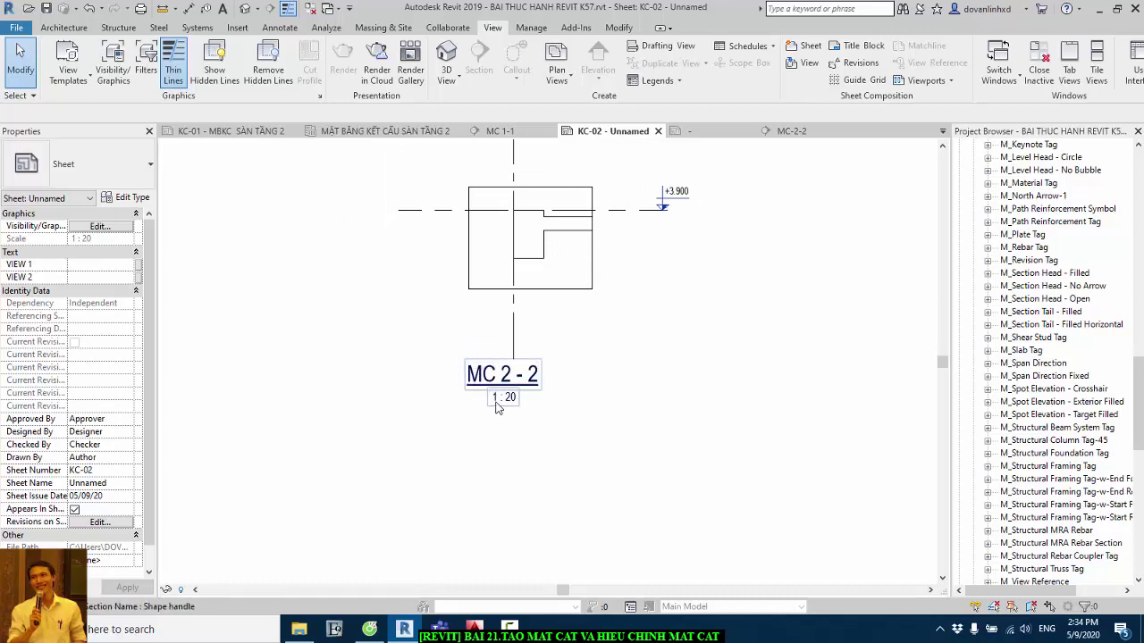
scroll(491, 398, "up", 2)
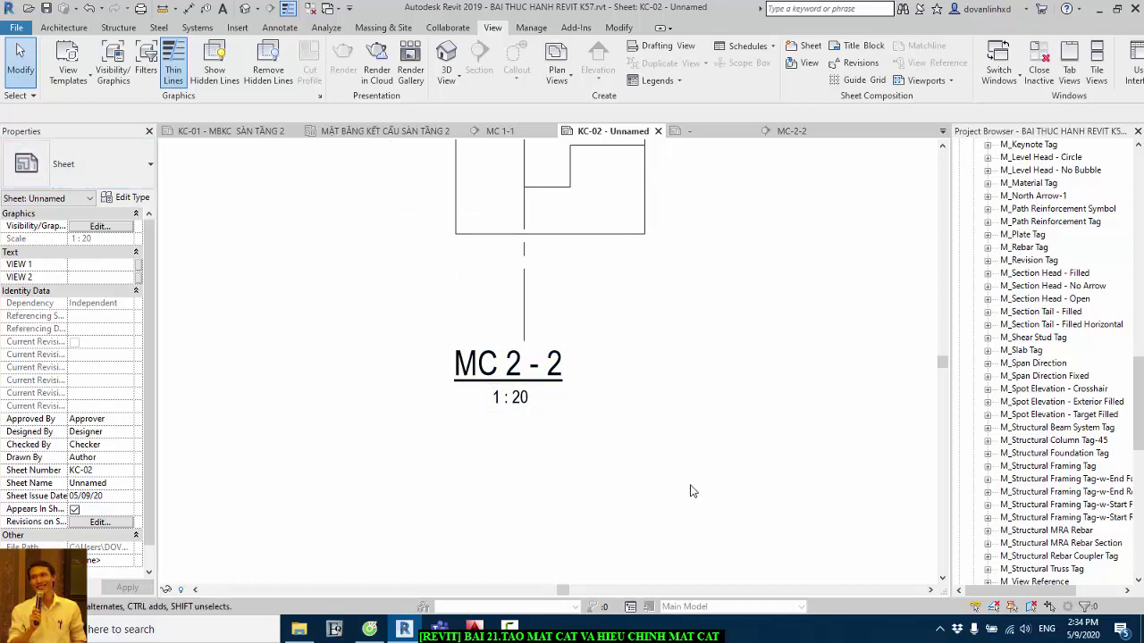
left_click(521, 382)
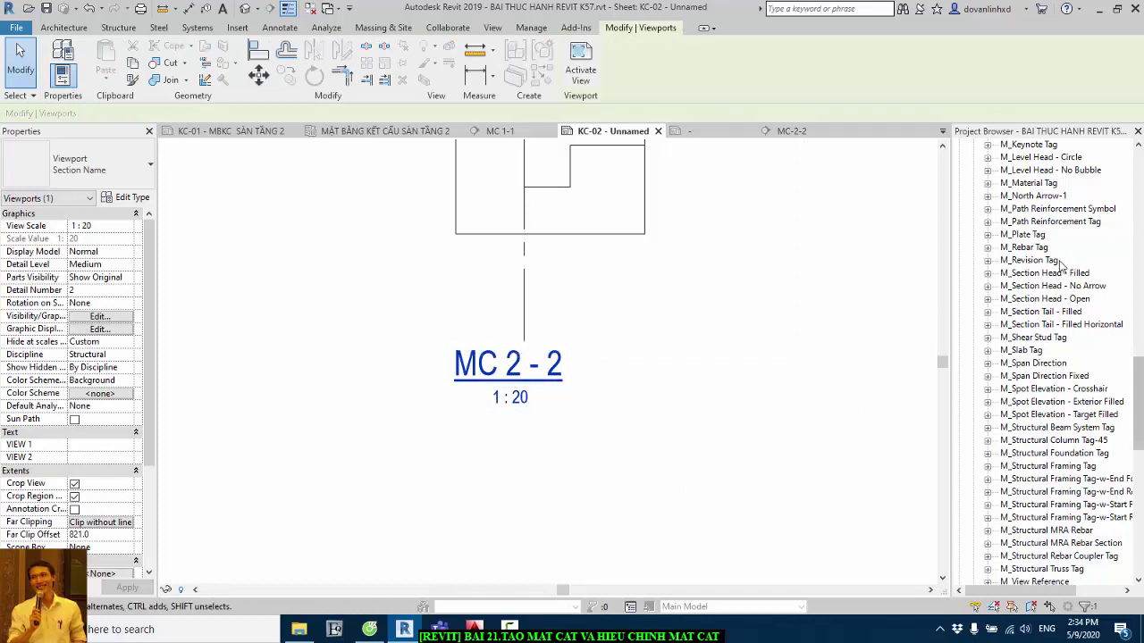
Edit the Tieu de ban ve KC family from the Project Browser
scroll(1108, 330, "down", 3)
scroll(1108, 331, "down", 2)
scroll(1108, 333, "up", 1)
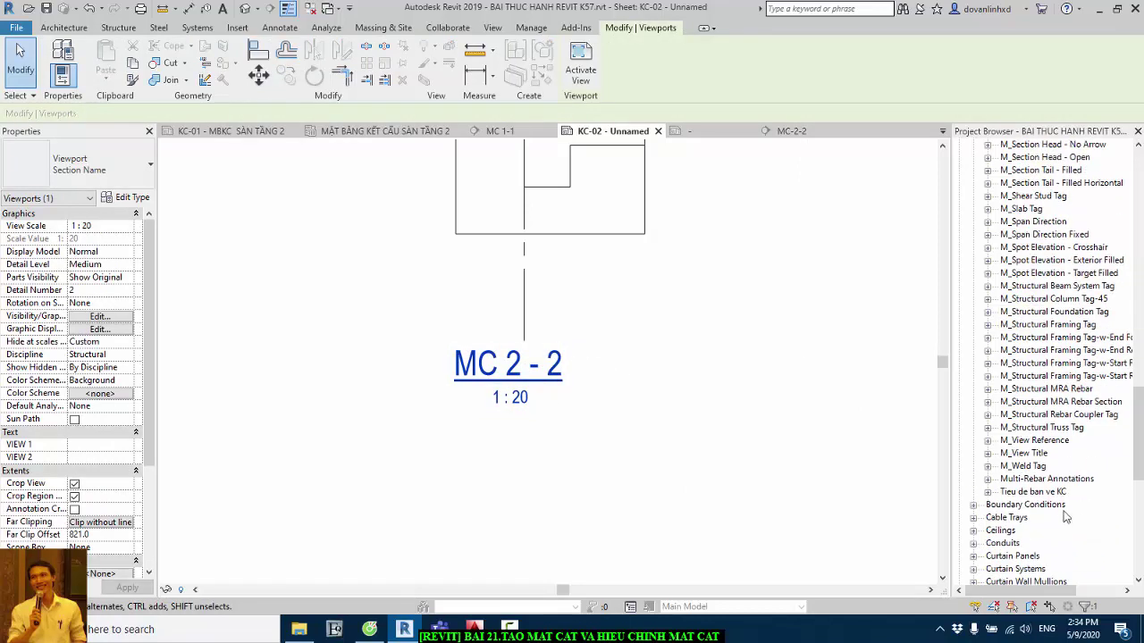
scroll(1072, 429, "down", 3)
left_click(994, 416)
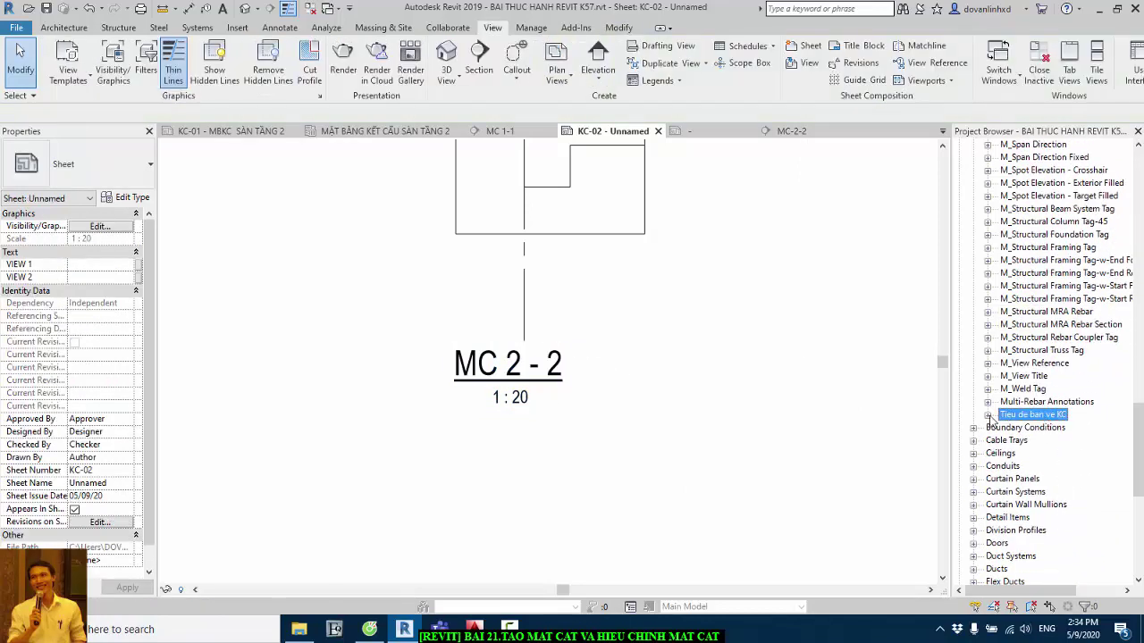
right_click(1034, 418)
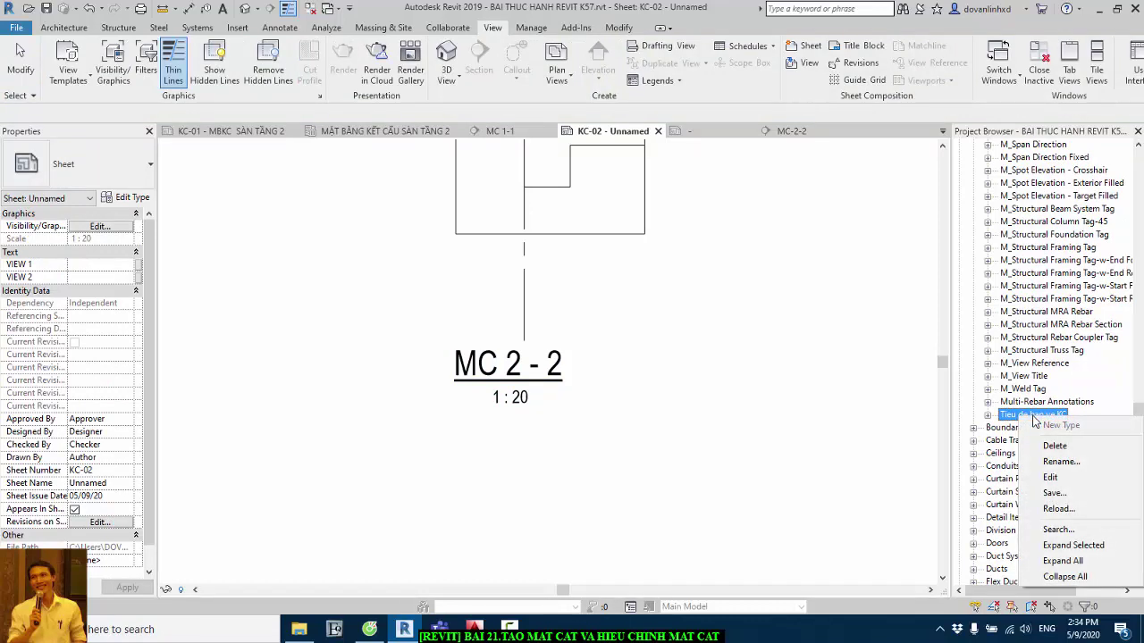
left_click(1051, 478)
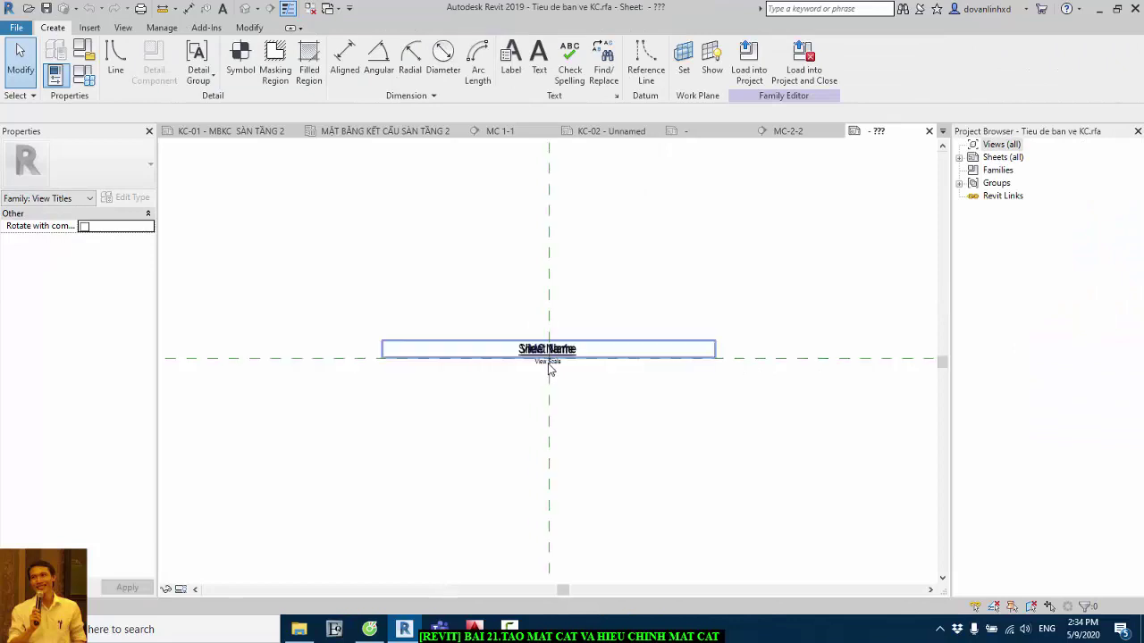
Copy the MC 1 - 1 label and place the duplicate below View Scale
scroll(550, 369, "up", 3)
scroll(548, 348, "up", 3)
scroll(536, 295, "up", 1)
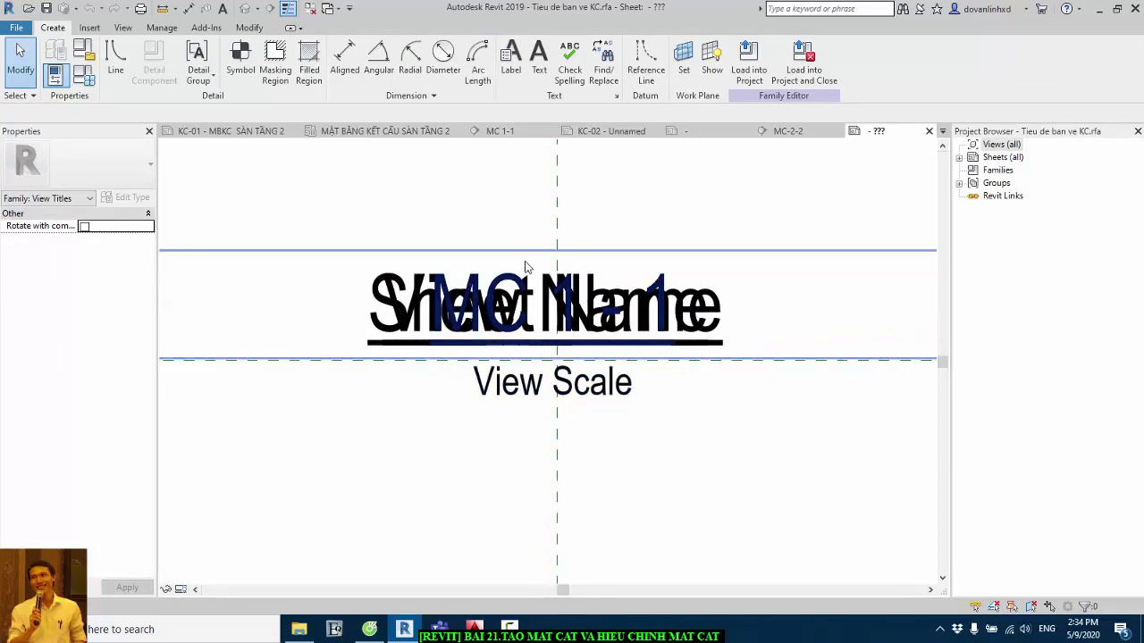
left_click(501, 285)
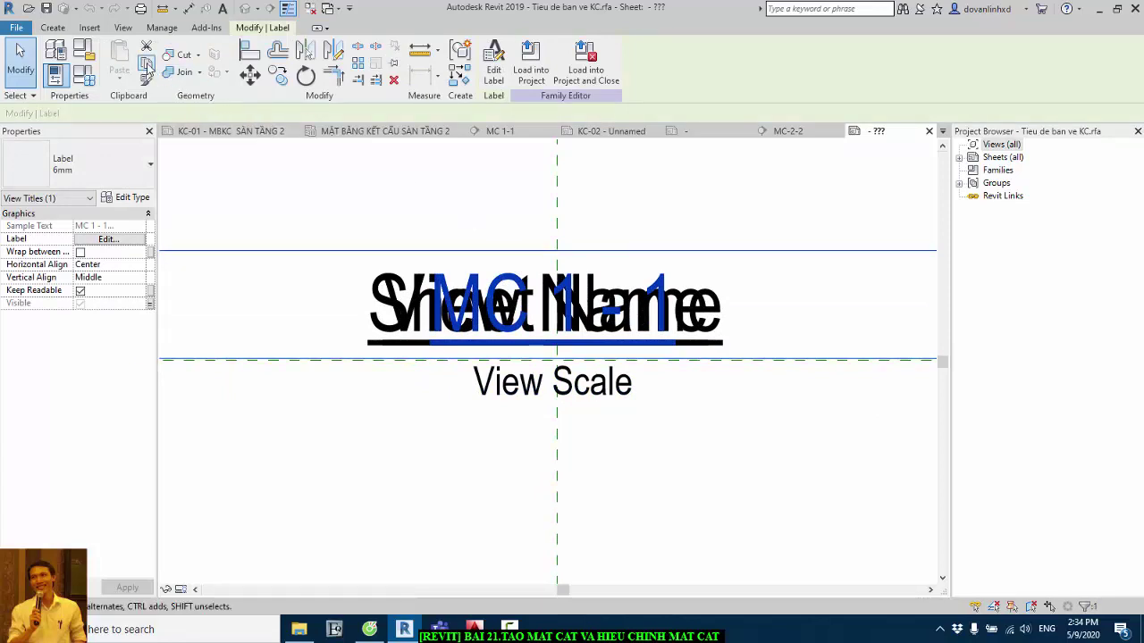
left_click(119, 81)
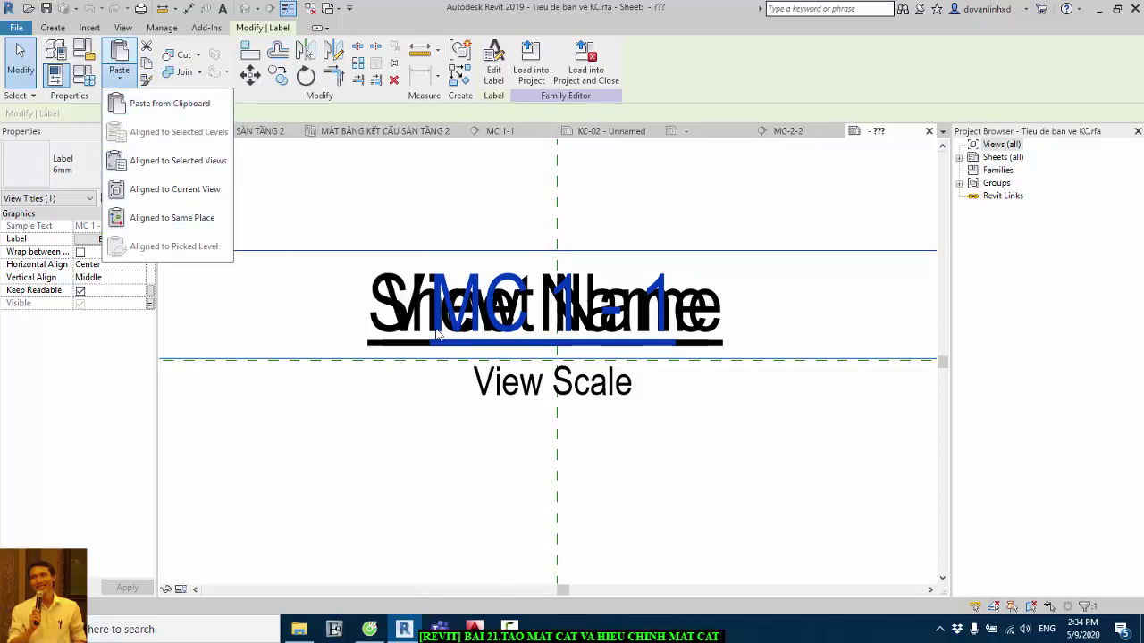
left_click(278, 76)
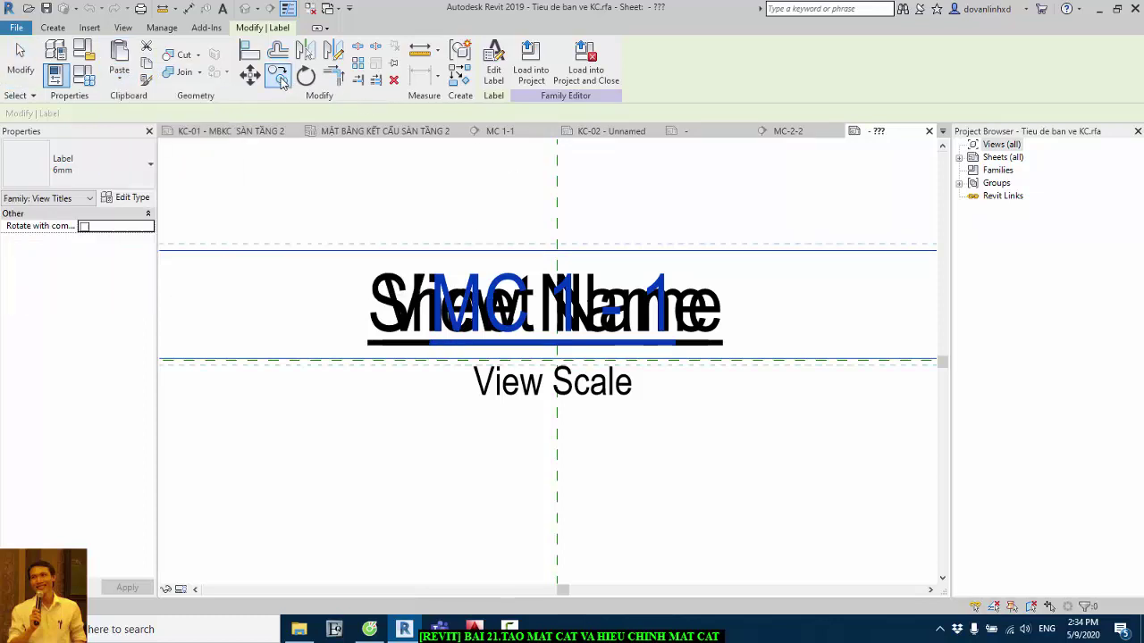
left_click(474, 320)
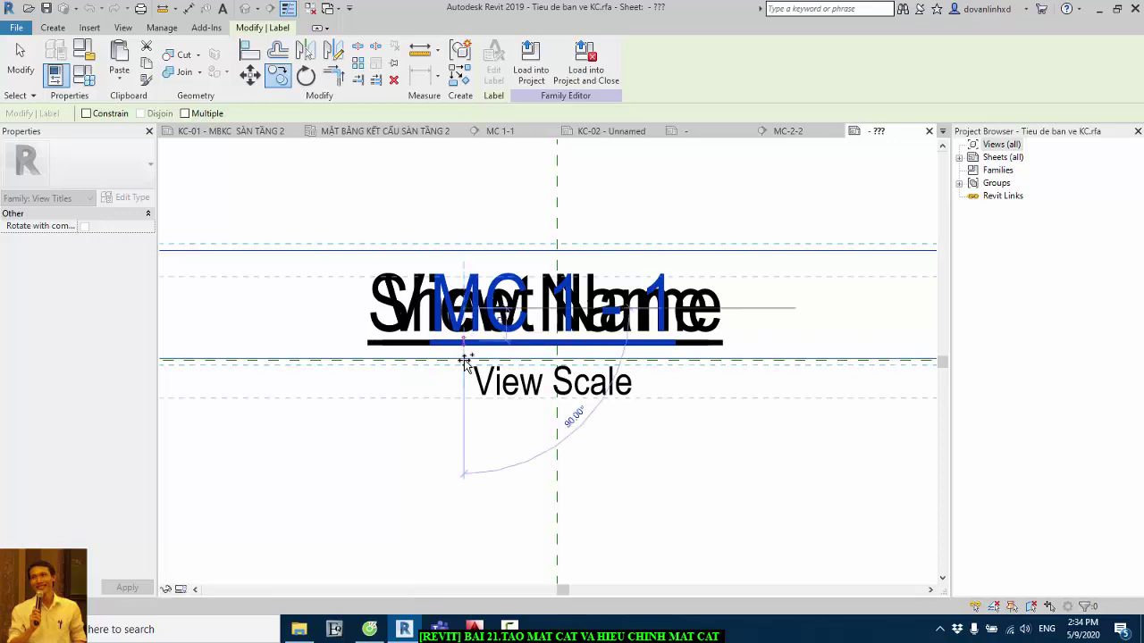
scroll(464, 360, "down", 2)
scroll(472, 427, "down", 1)
left_click(464, 427)
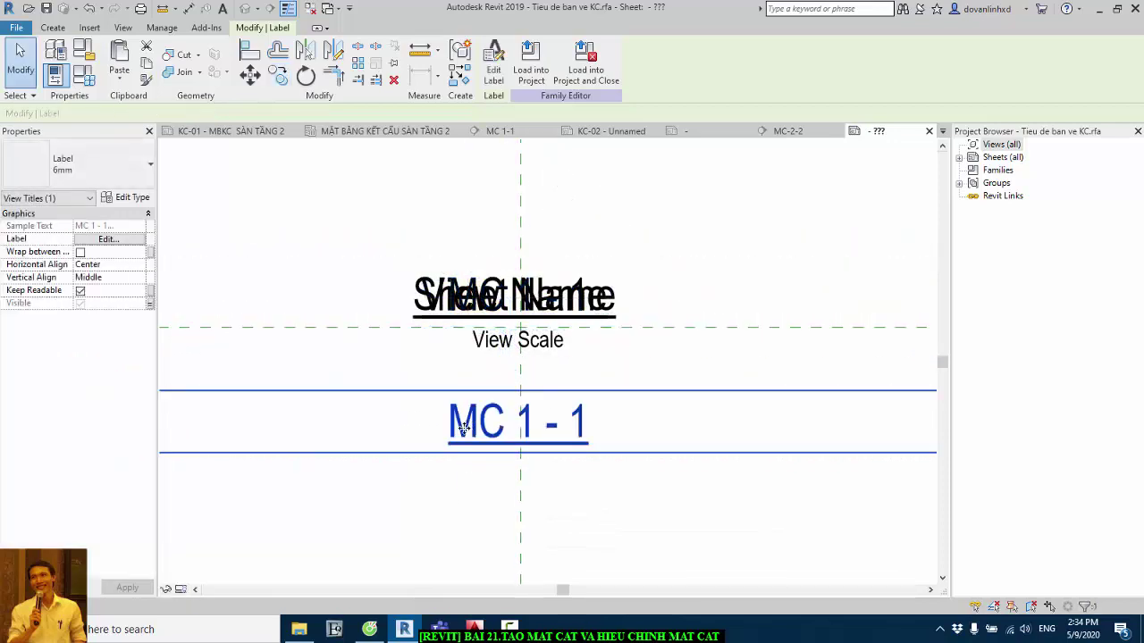
Select the copied label and link its Visible property to a family parameter
left_click(459, 461)
left_click(453, 409)
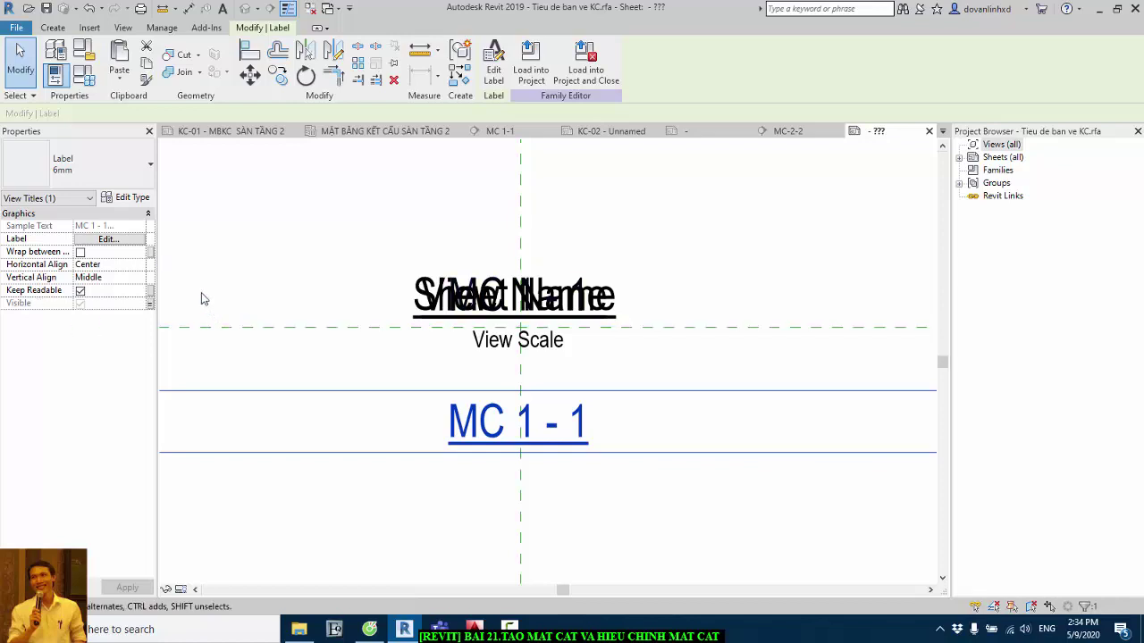
left_click(150, 305)
Add a Yes/No type parameter 'Section name view Diffrent' and bind the copied label's Visible to it
left_click(834, 277)
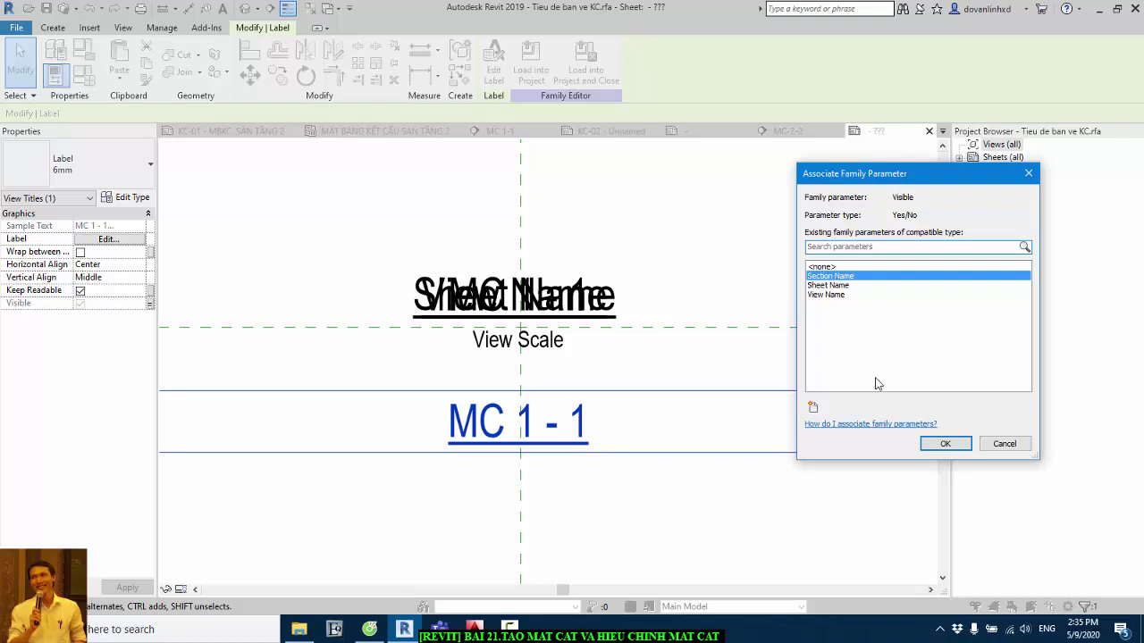
left_click(813, 408)
type("Sextion name refrence")
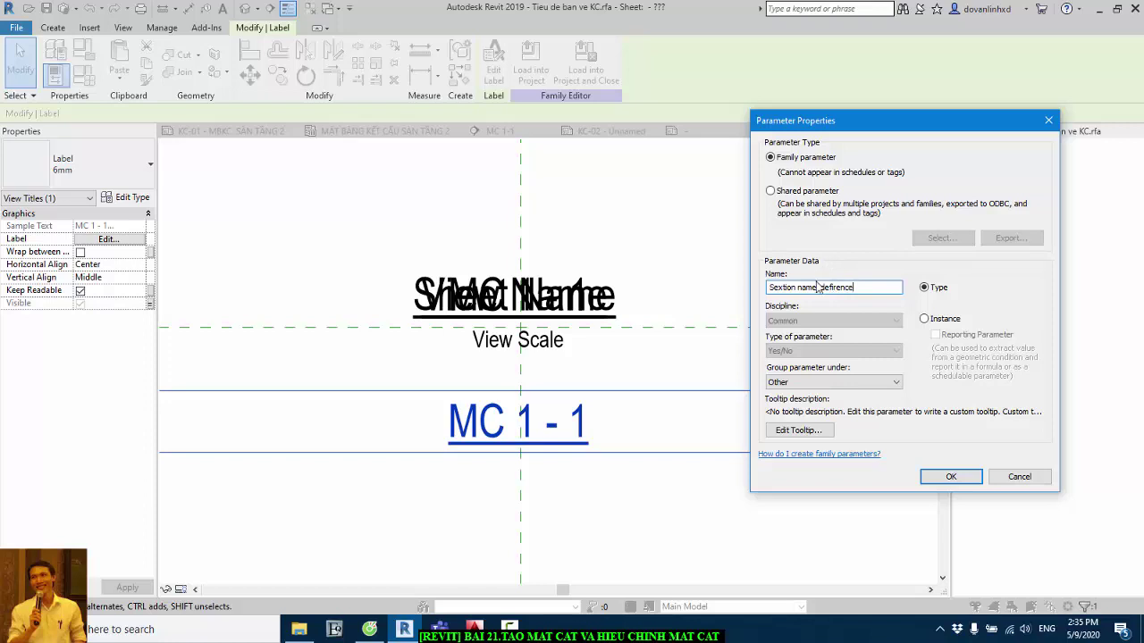
key("BackSpace")
left_click_drag(862, 288, 829, 291)
key("BackSpace")
key("BackSpace")
key("ctrl+a")
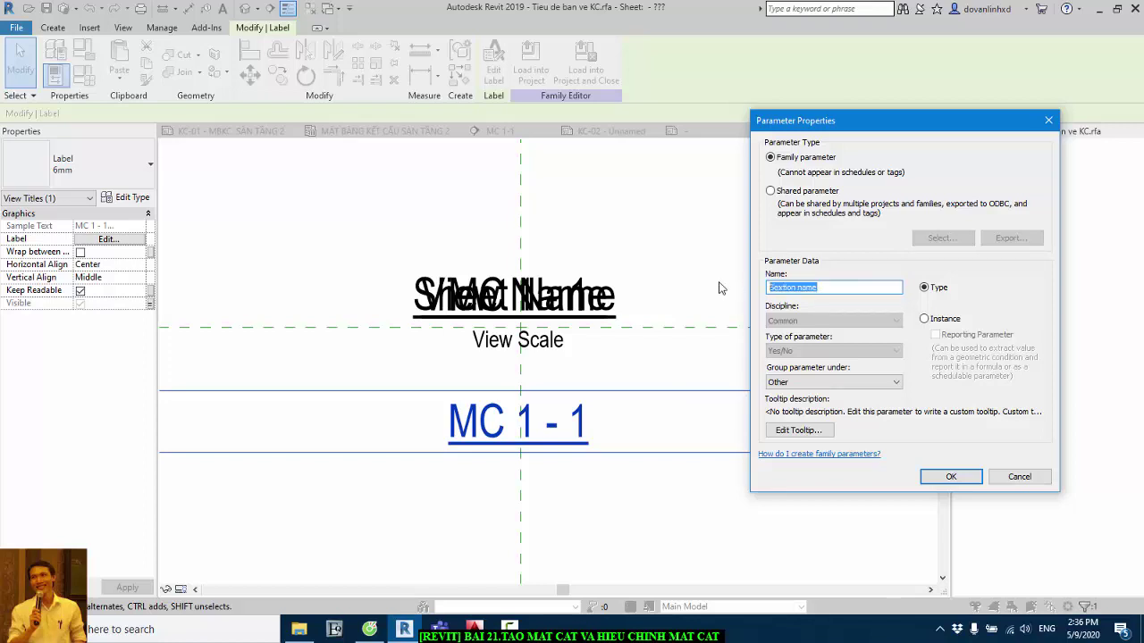
key("BackSpace")
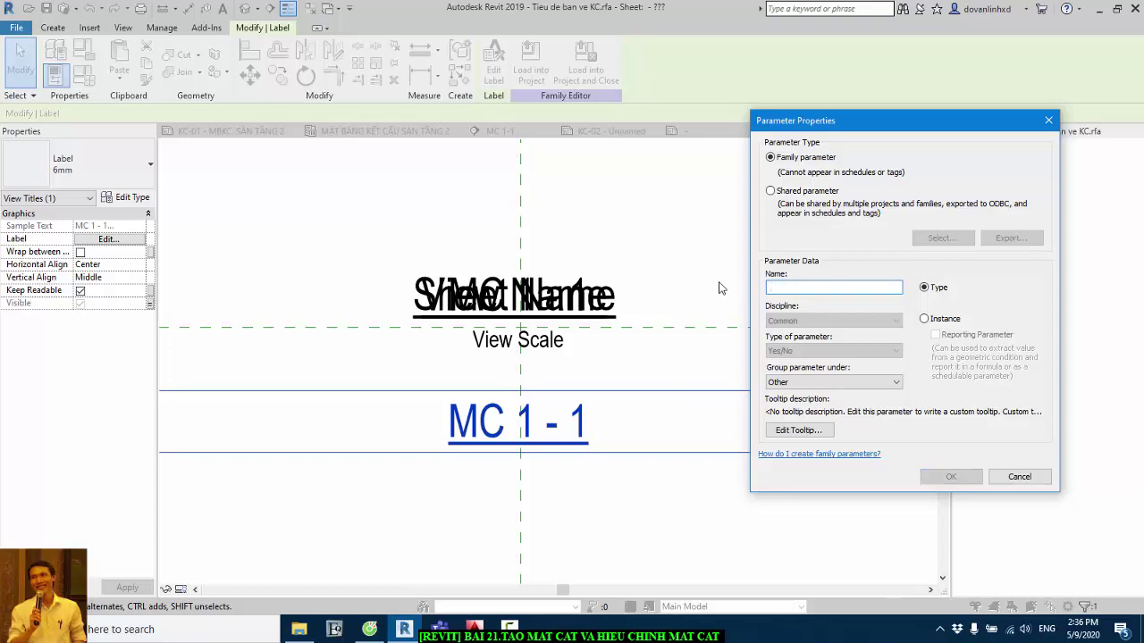
type("S")
type("ec")
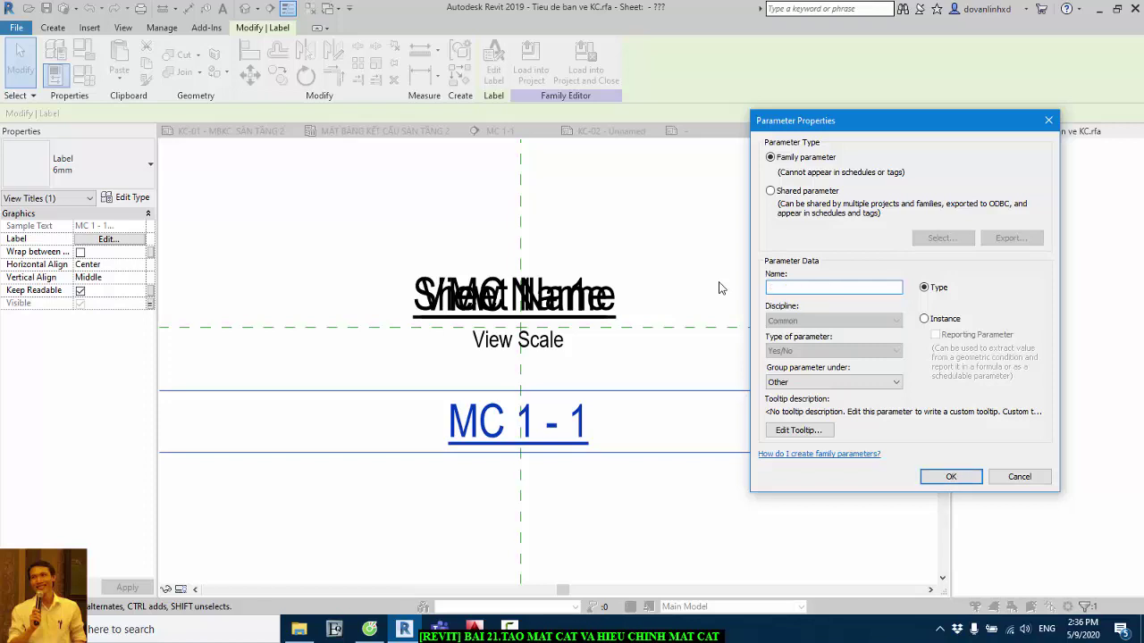
type("eren")
type("View")
left_click(949, 478)
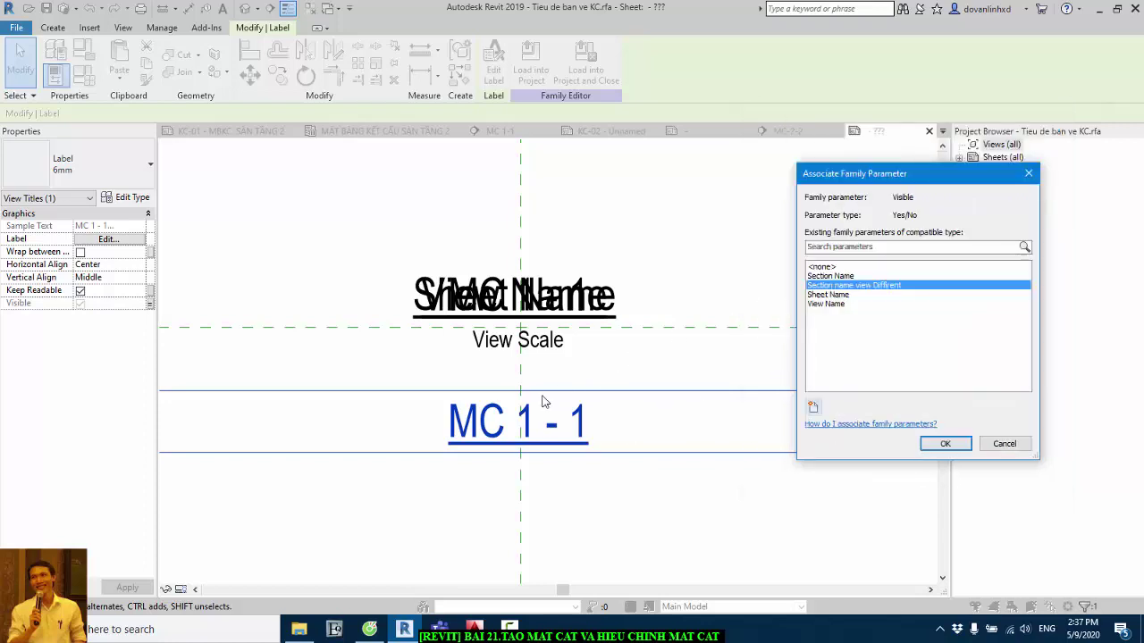
left_click(945, 443)
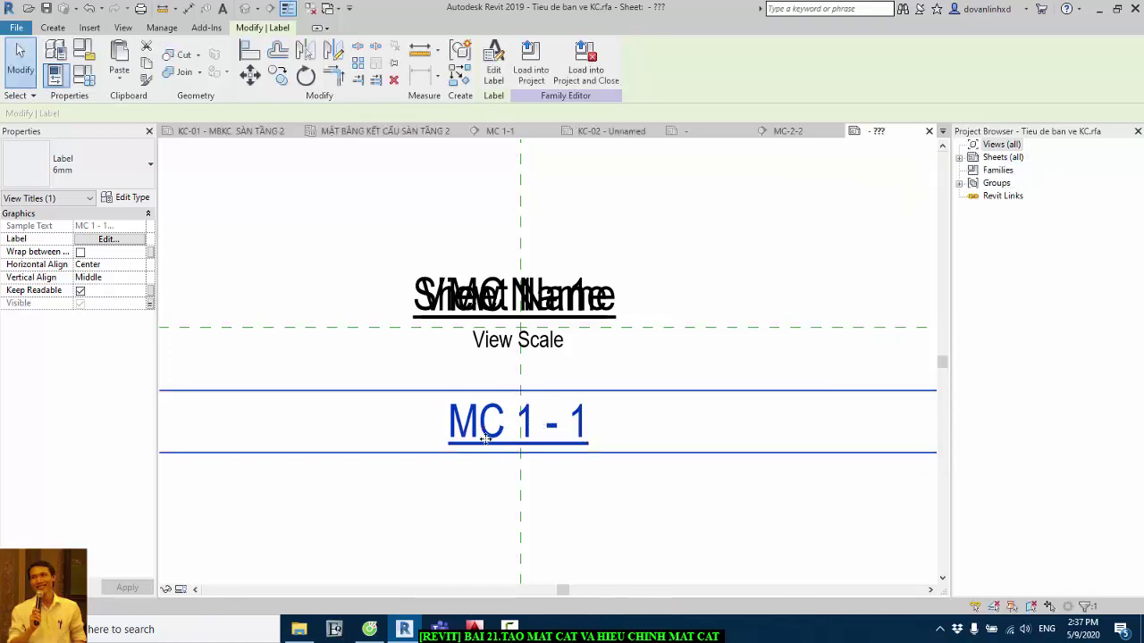
Add Referencing Sheet to the label with '(' prefix and ')' suffix, giving MC 1 - 1 (R101)
left_click(109, 239)
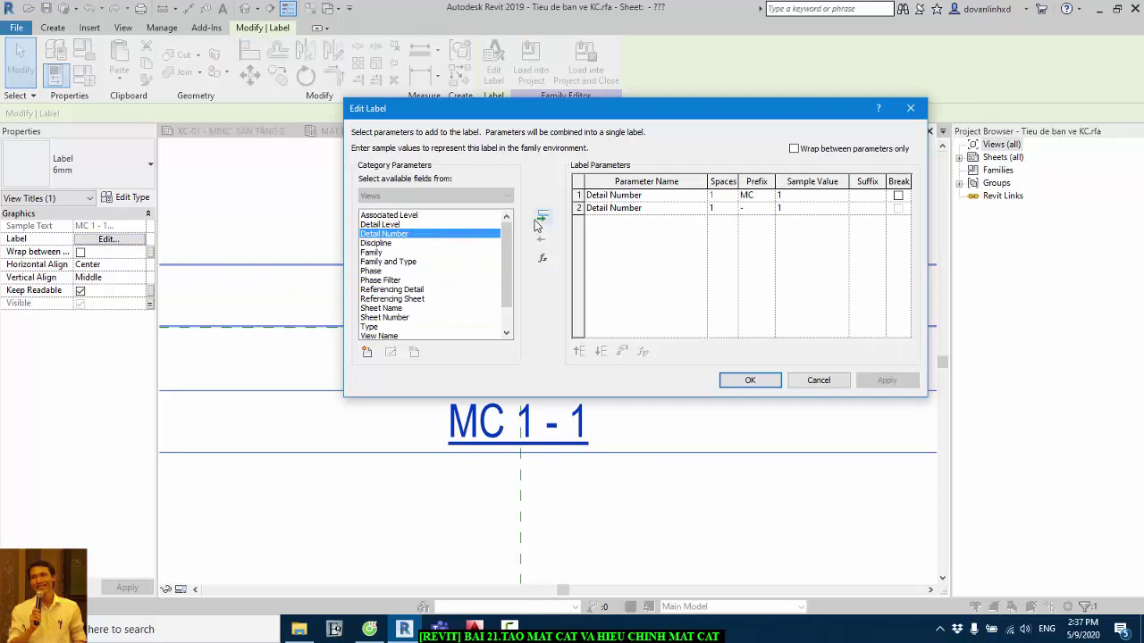
left_click_drag(504, 250, 504, 266)
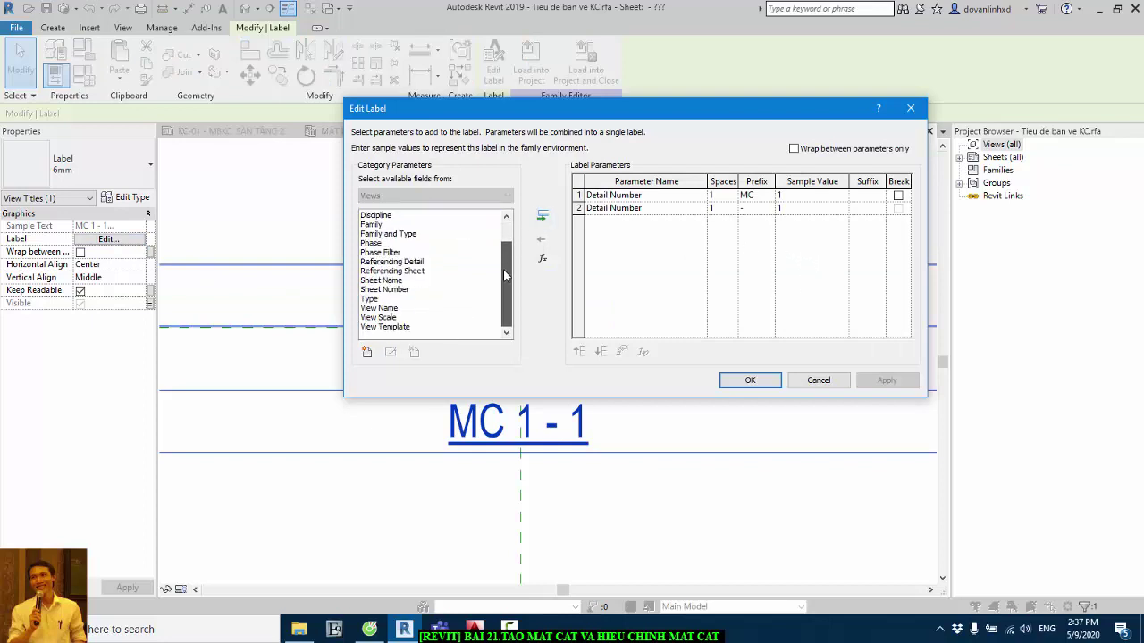
left_click(373, 272)
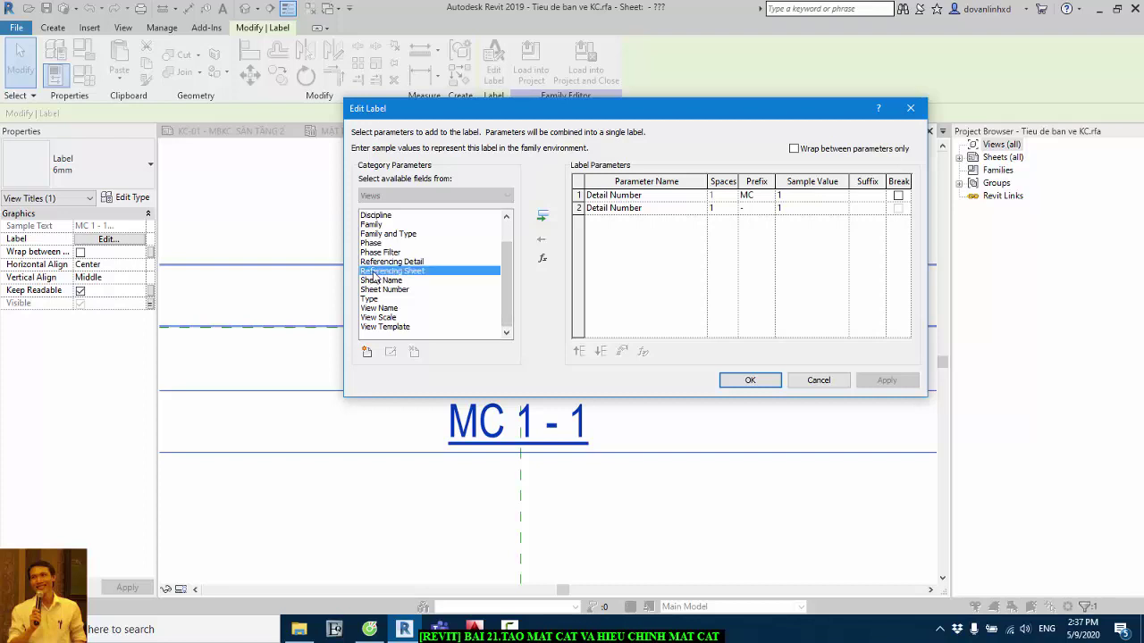
left_click(542, 216)
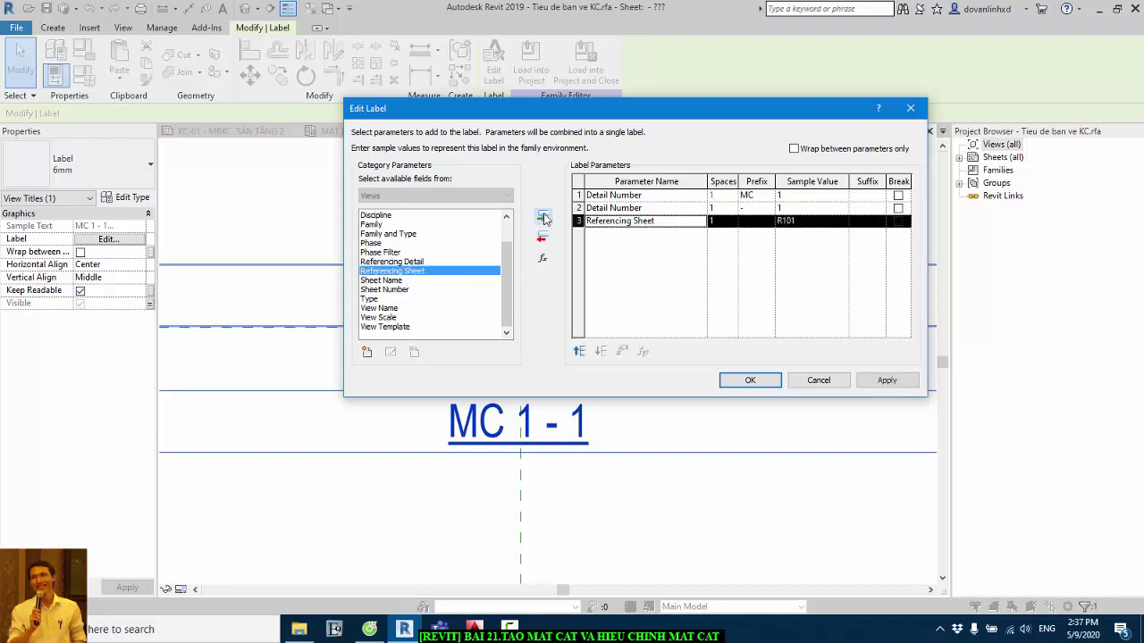
left_click(792, 224)
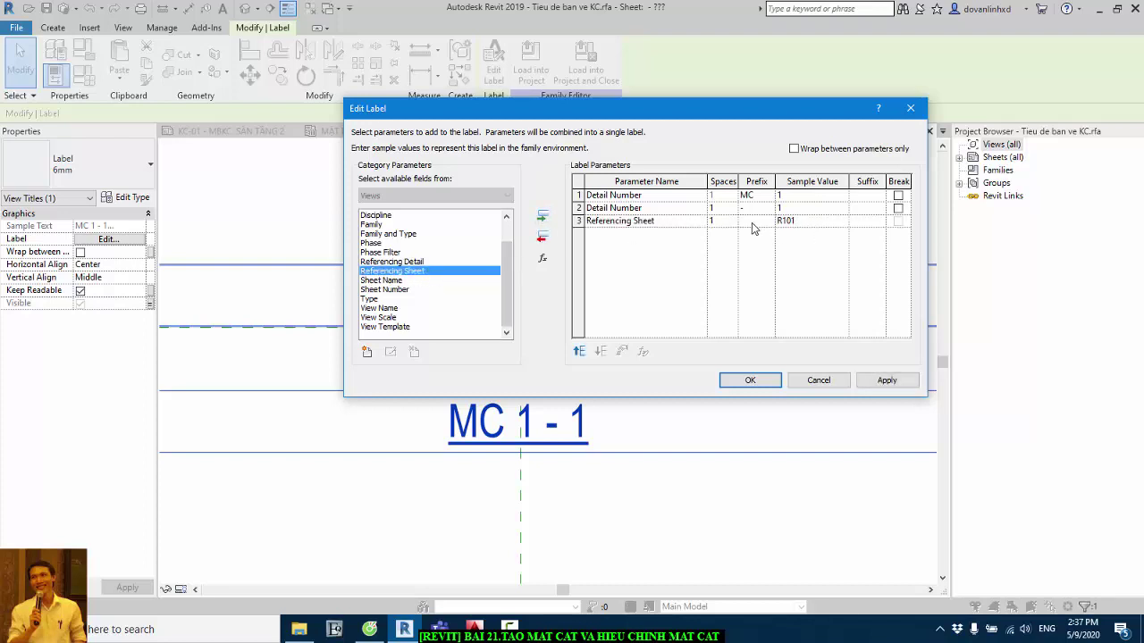
left_click(753, 229)
type("(")
left_click(862, 224)
type(")")
left_click(883, 380)
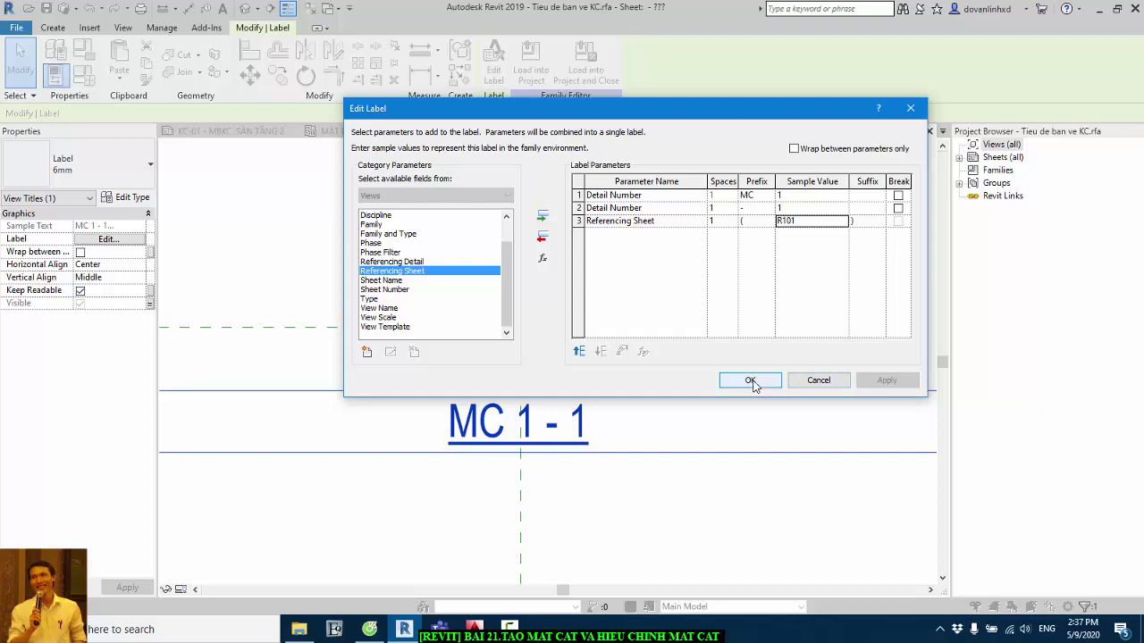
left_click(751, 380)
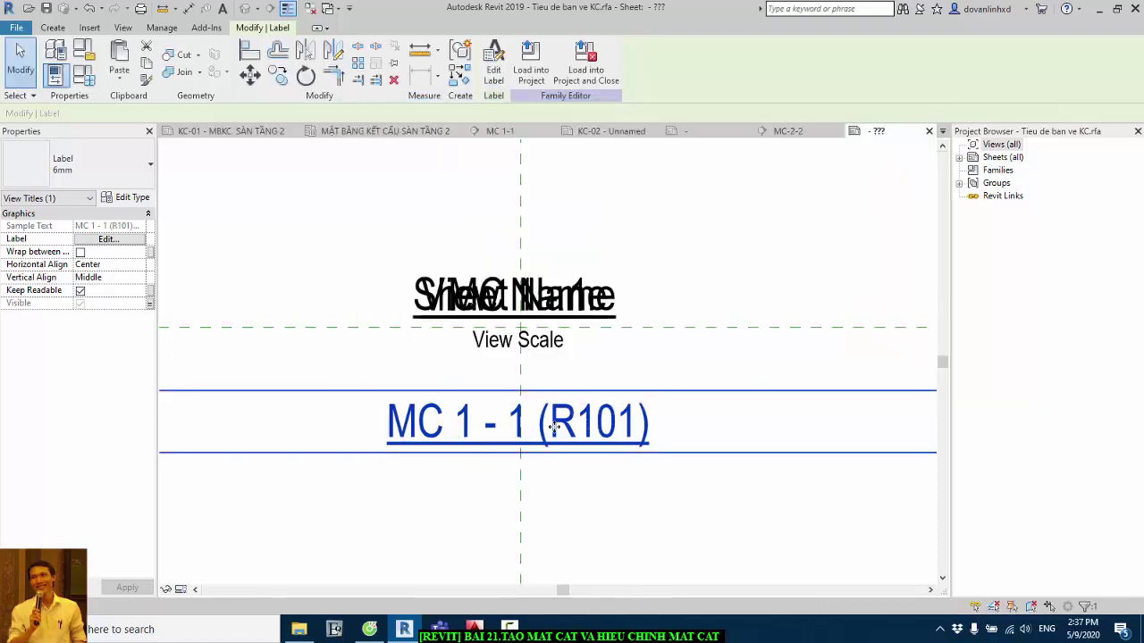
Drag and nudge the MC 1 - 1 (R101) label up onto the view name labels above View Scale
scroll(553, 427, "up", 2)
left_click_drag(554, 352, 568, 245)
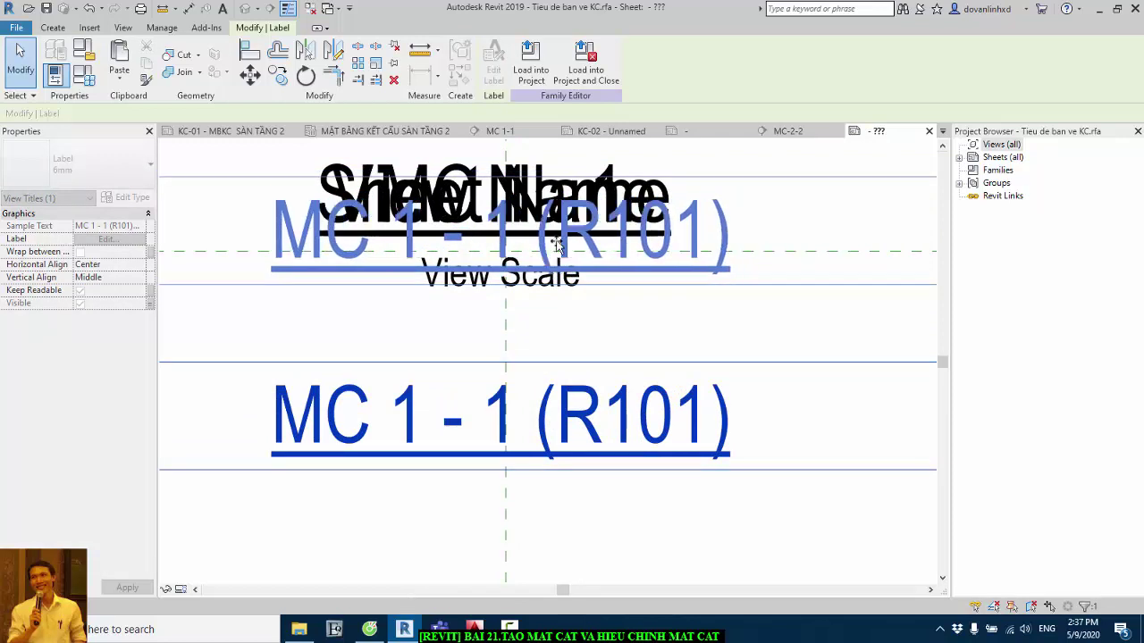
left_click_drag(561, 246, 558, 241)
scroll(549, 205, "up", 2)
scroll(545, 194, "up", 2)
key("Up")
key("Up")
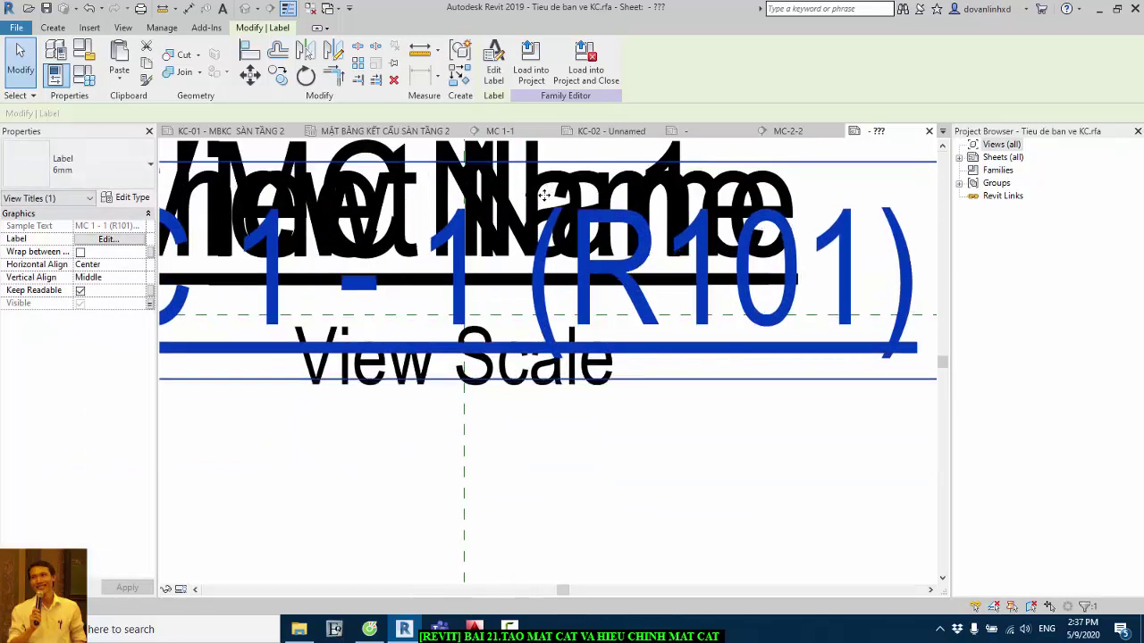
key("Up")
key("Up")
key("Up")
key("Up")
key("Up")
key("Up")
key("Up")
key("Up")
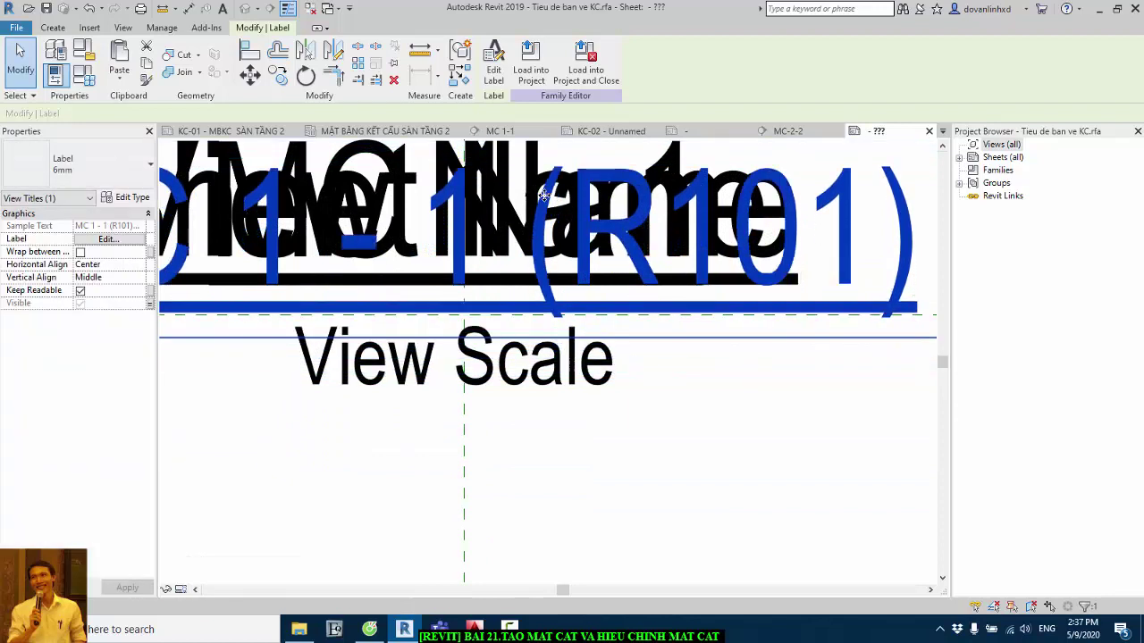
key("Up")
key("Up")
key("Up")
key("Up")
key("Up")
key("Up")
key("Up")
key("Up")
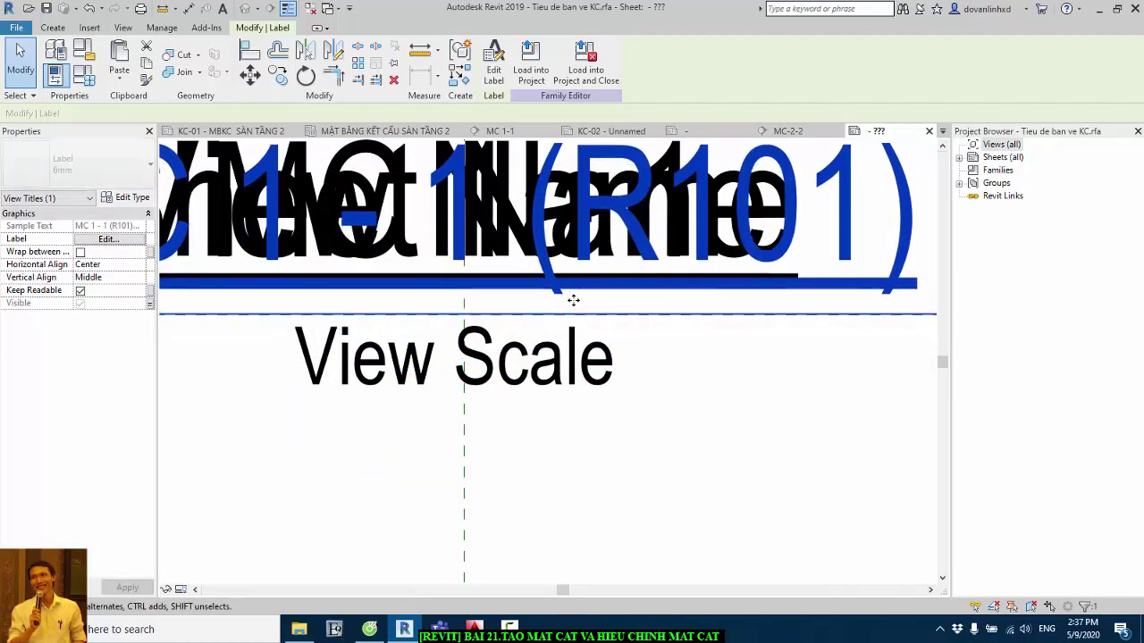
key("Up")
key("Up")
key("Up")
key("Up")
scroll(575, 305, "up", 1)
scroll(575, 305, "up", 1)
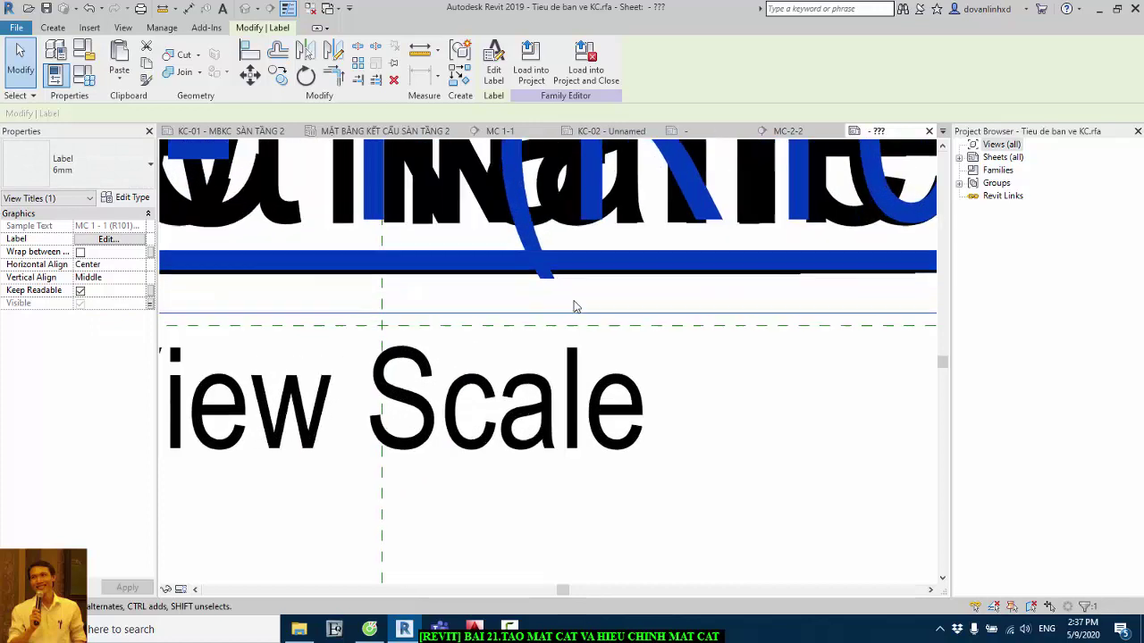
scroll(575, 305, "up", 1)
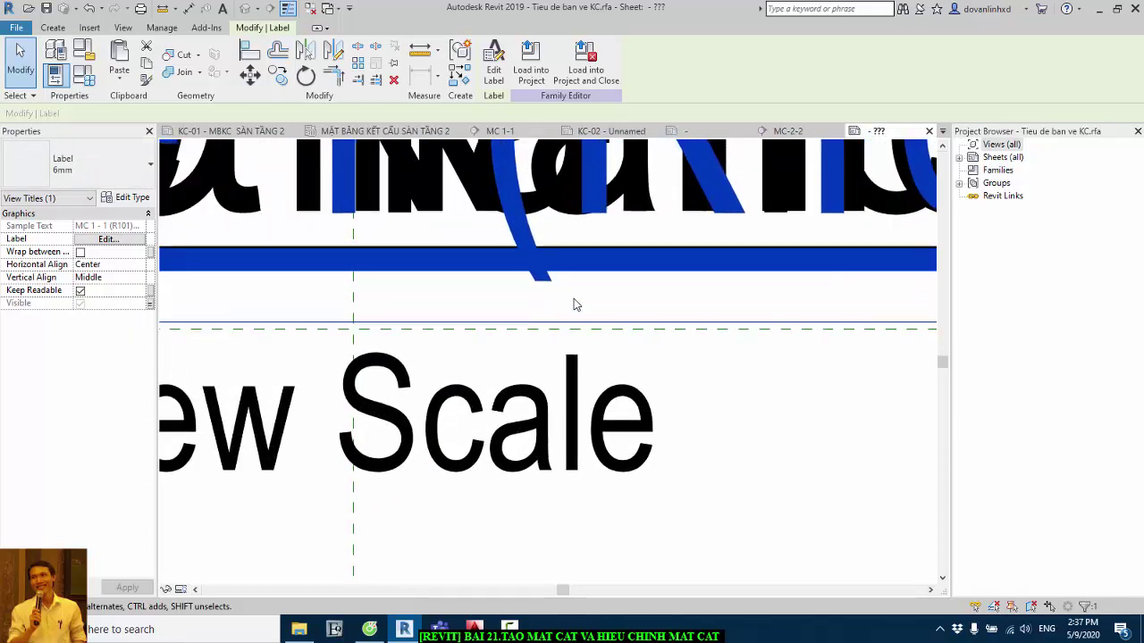
scroll(572, 306, "down", 1)
scroll(569, 313, "down", 3)
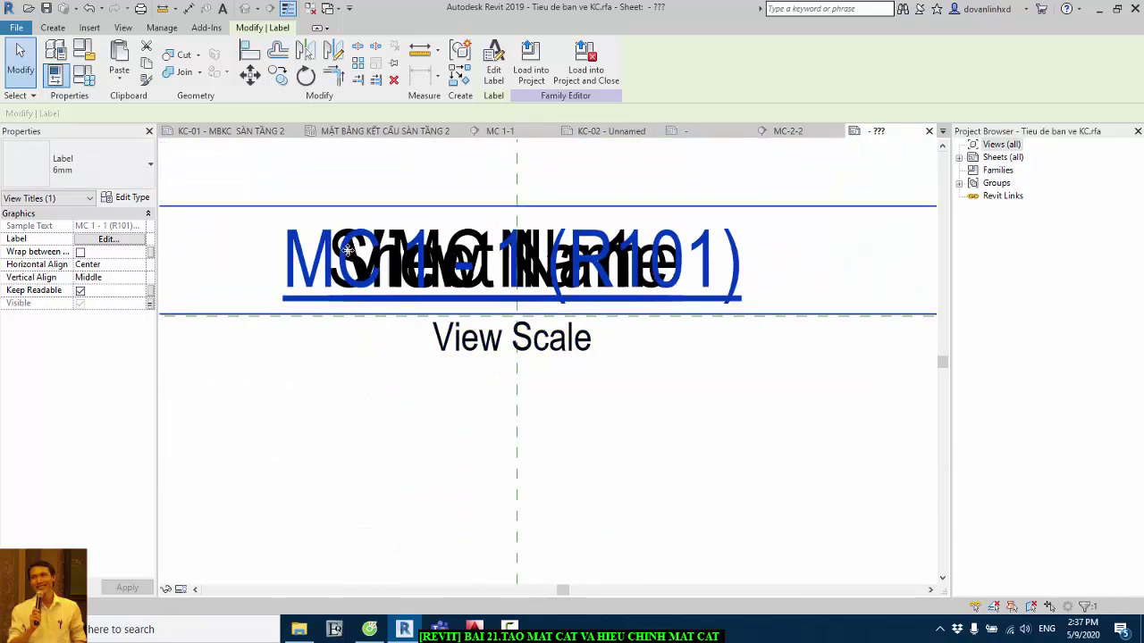
Save Tieu de ban ve KC, replacing the file, and load it into BAI THUC HANH REVIT K57, overwriting the existing version
left_click(47, 9)
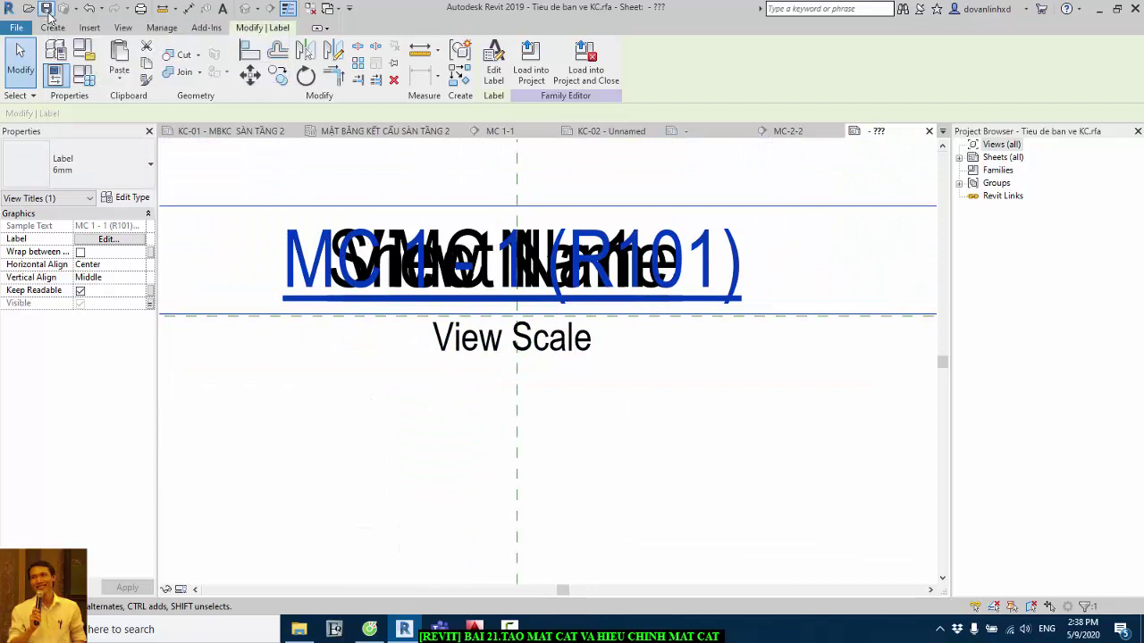
left_click(547, 323)
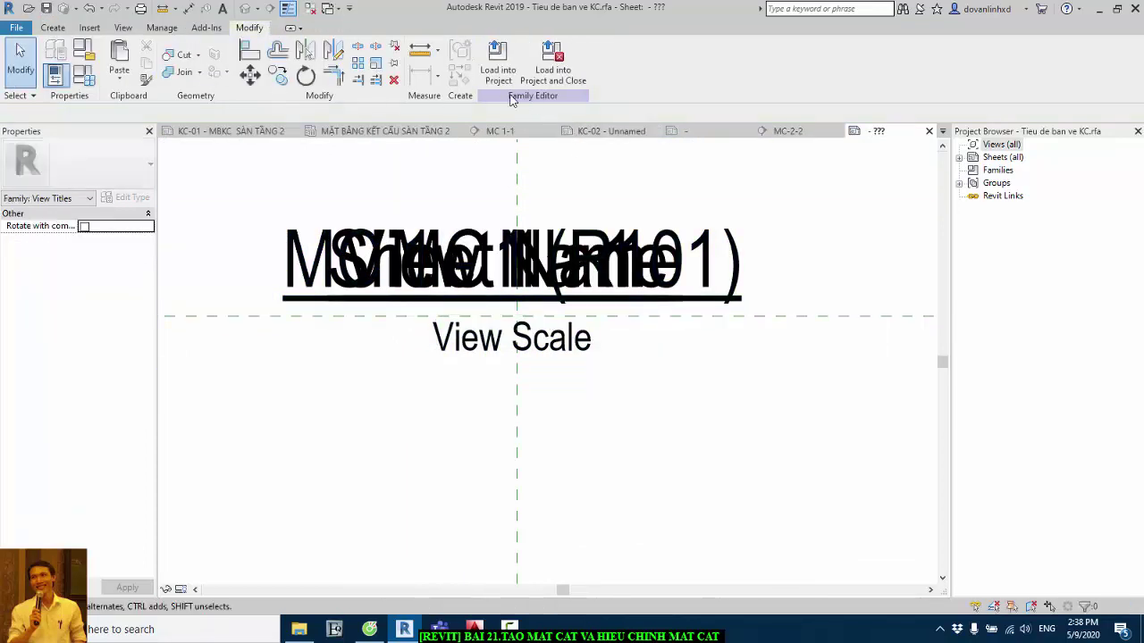
left_click(509, 59)
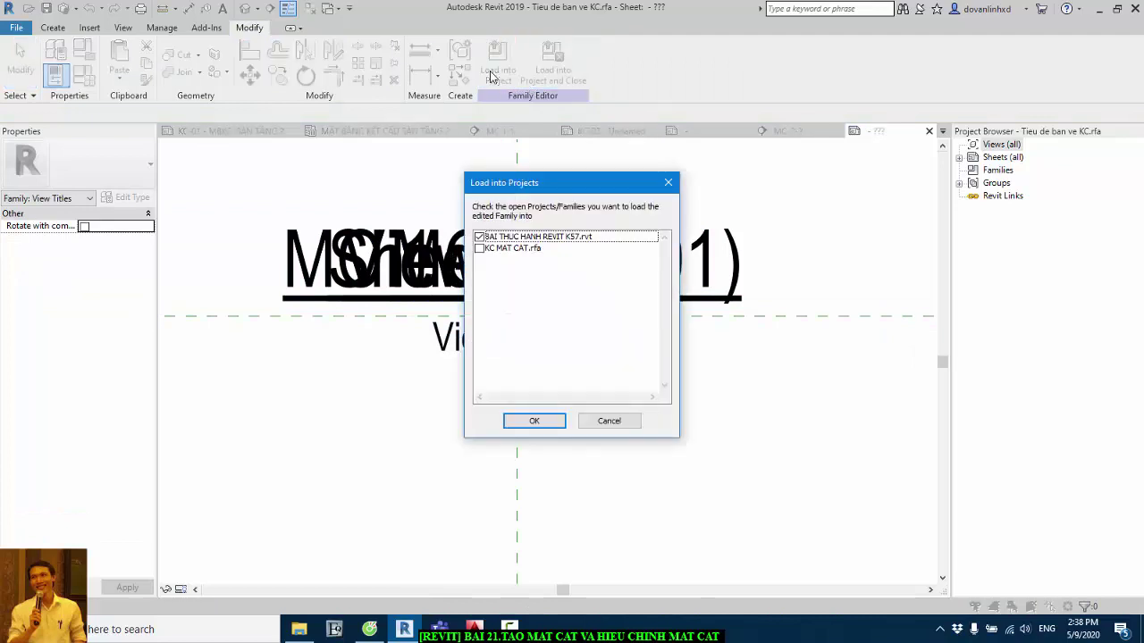
left_click(535, 421)
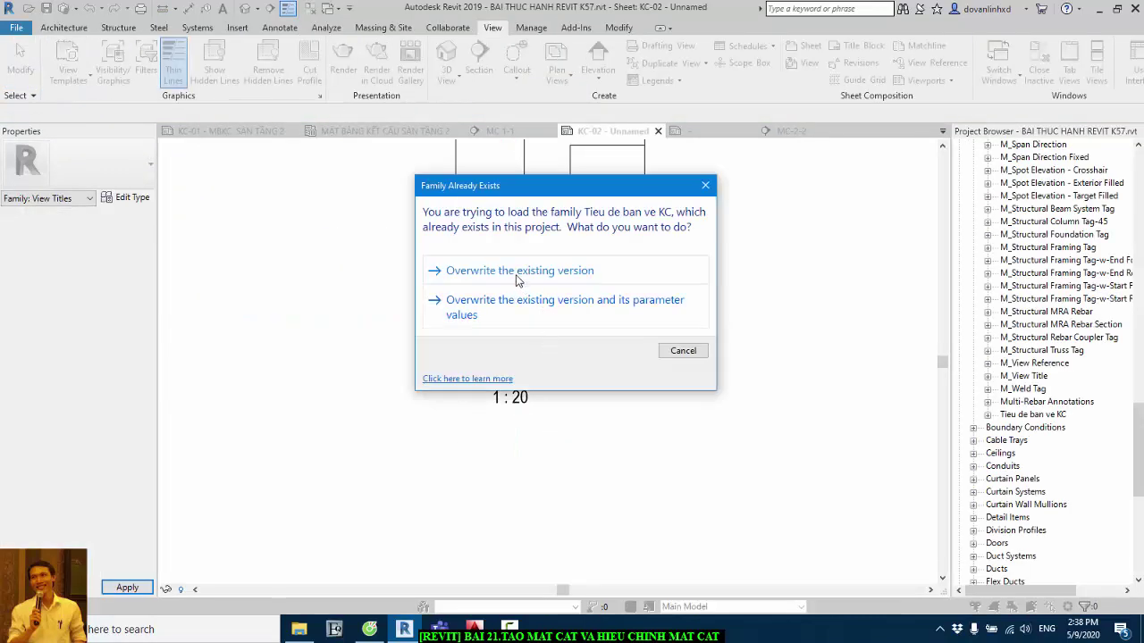
left_click(516, 271)
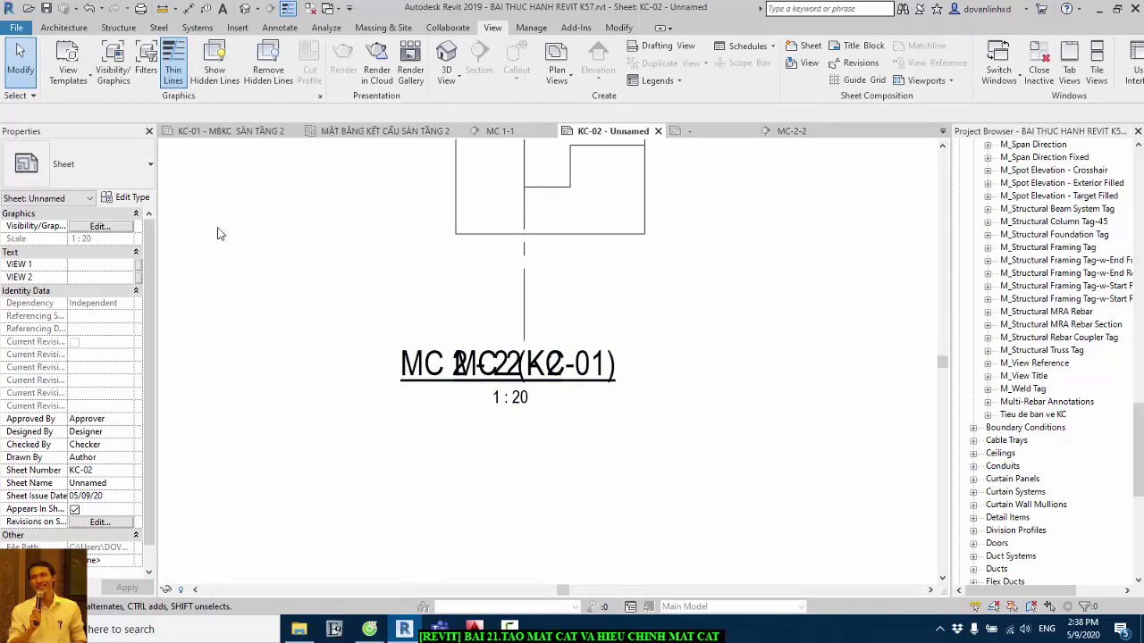
Open the Section name title type's properties and untick Section name view Diffrent
left_click(582, 378)
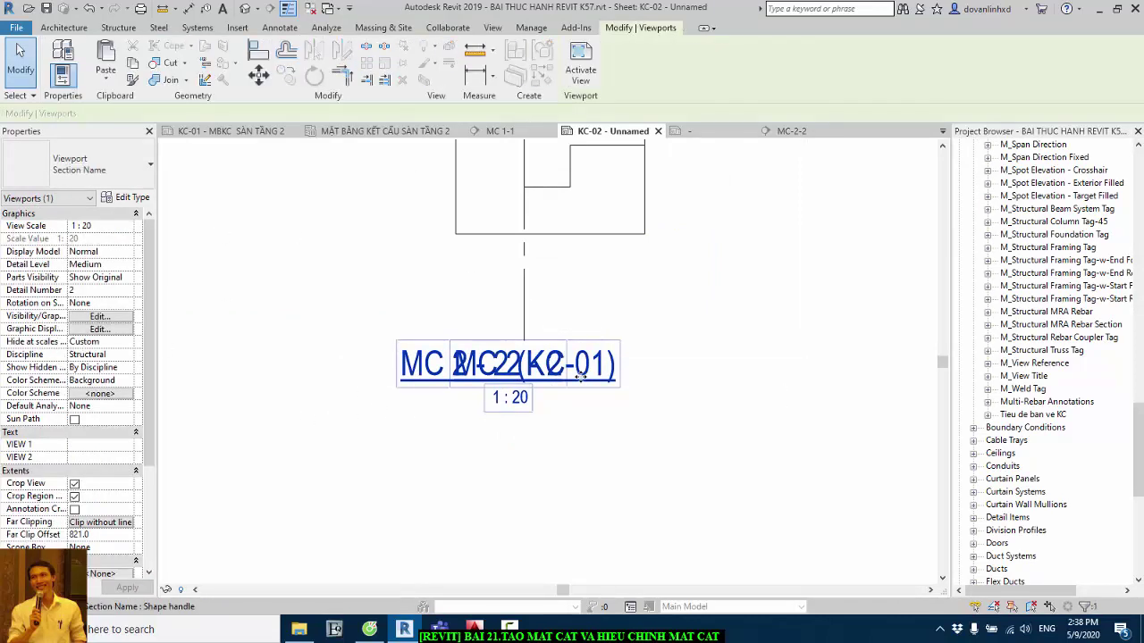
left_click(987, 415)
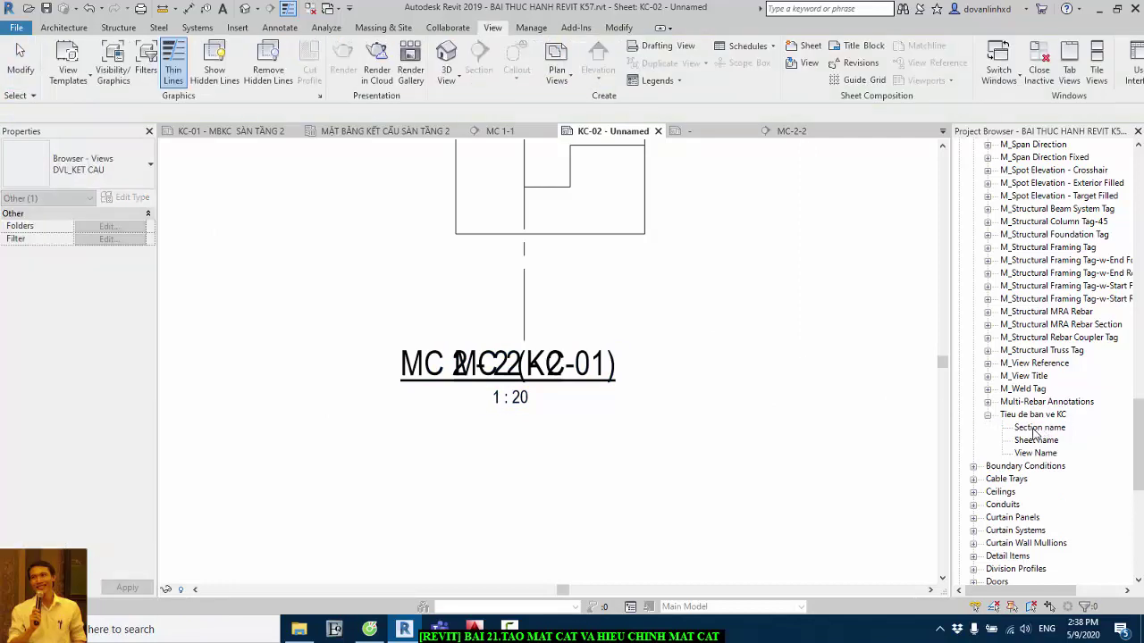
double_click(1037, 428)
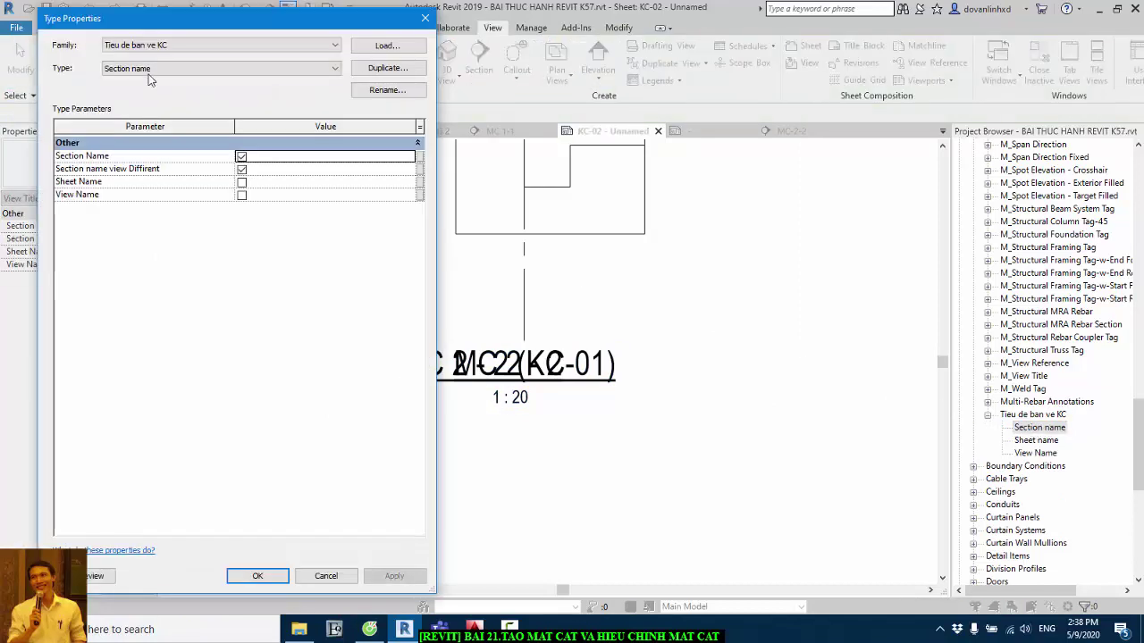
left_click(124, 71)
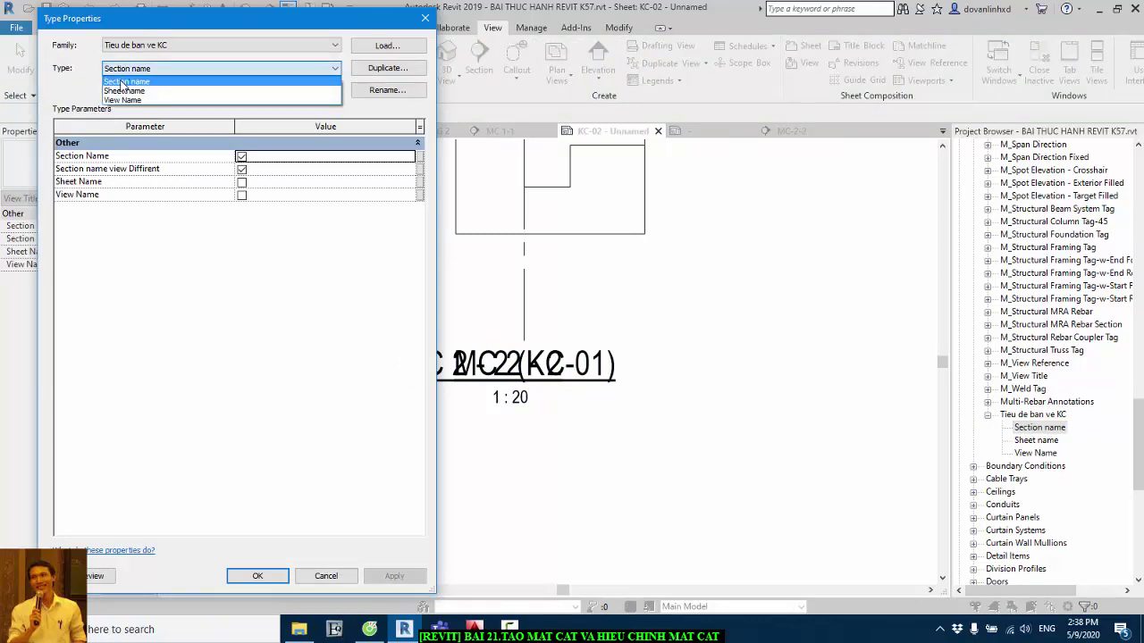
left_click(123, 82)
left_click(241, 170)
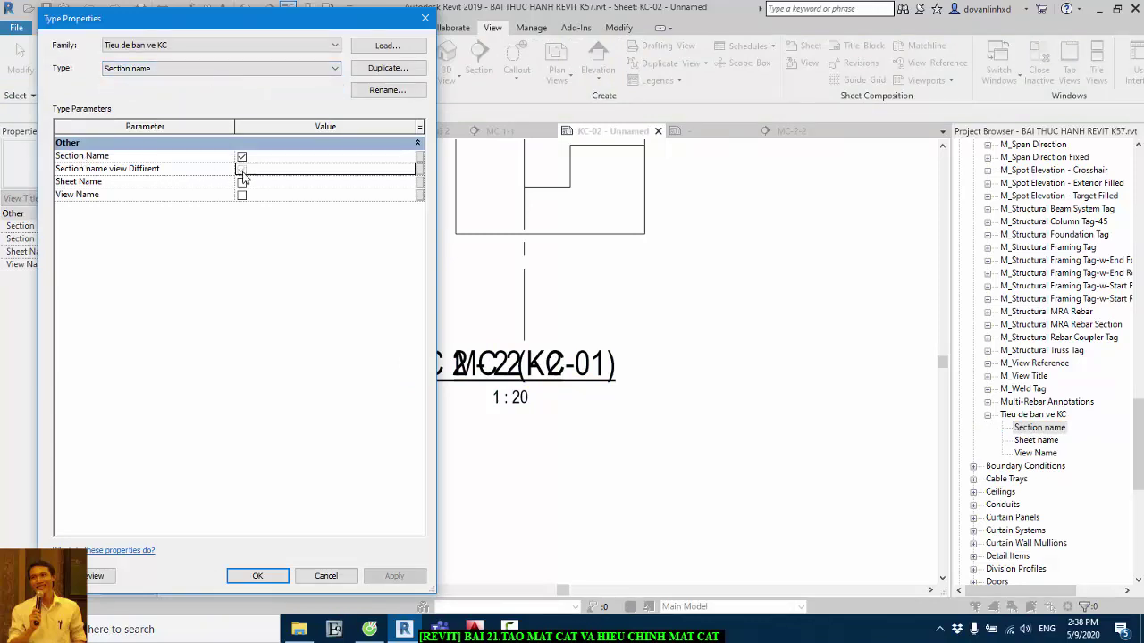
Untick Section name view Diffrent for the Sheet name and View Name types, then duplicate View Name
left_click(135, 71)
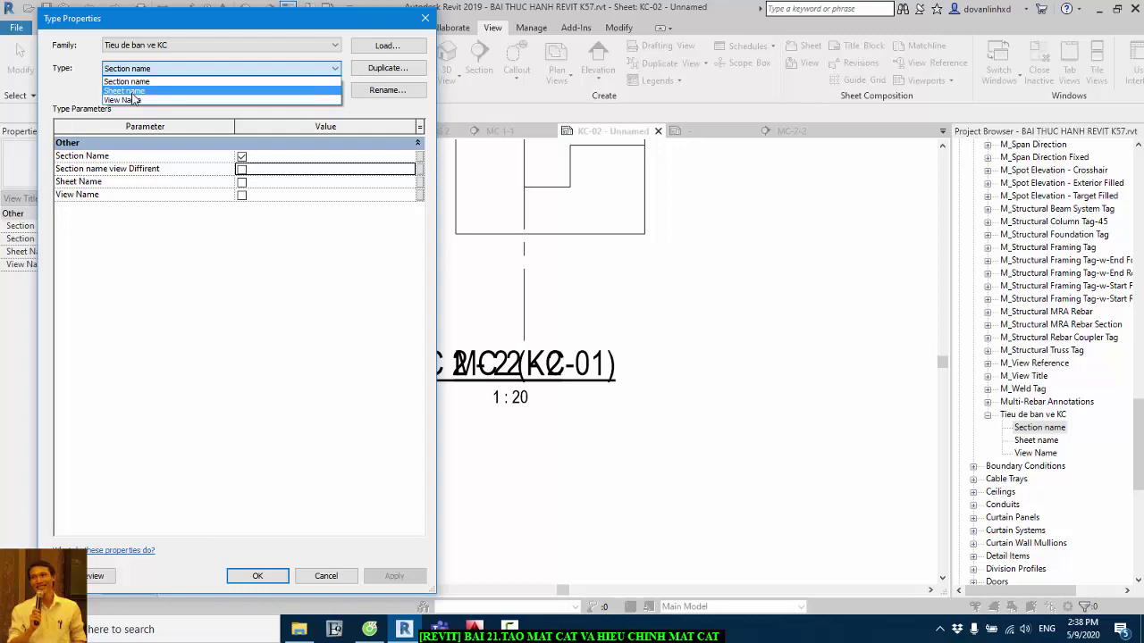
left_click(134, 92)
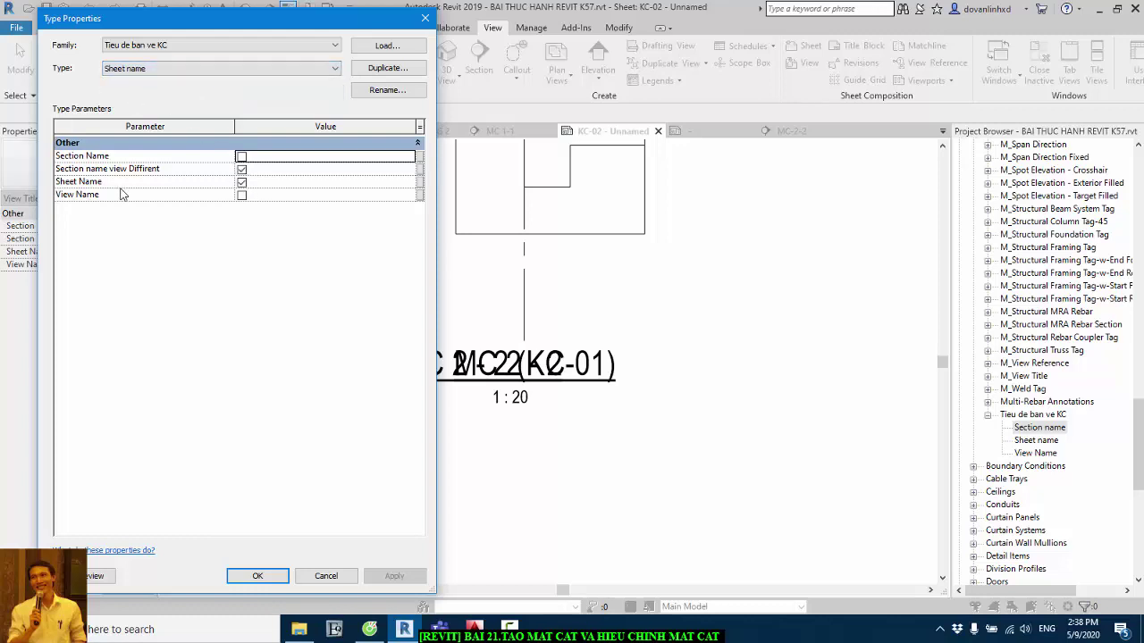
left_click(241, 169)
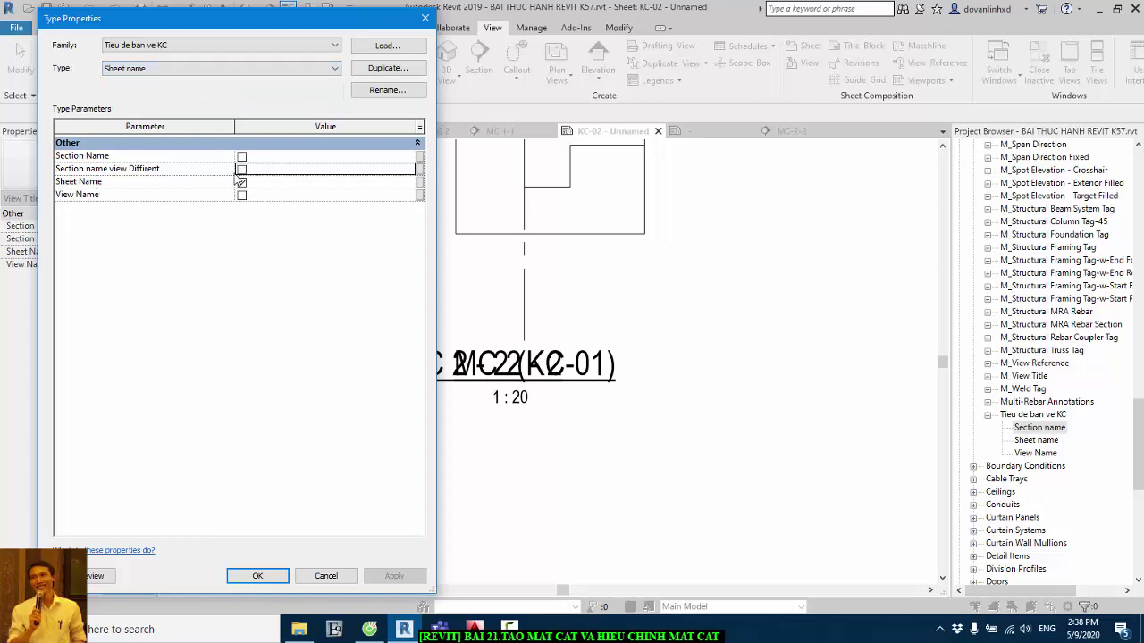
left_click(183, 72)
left_click(143, 105)
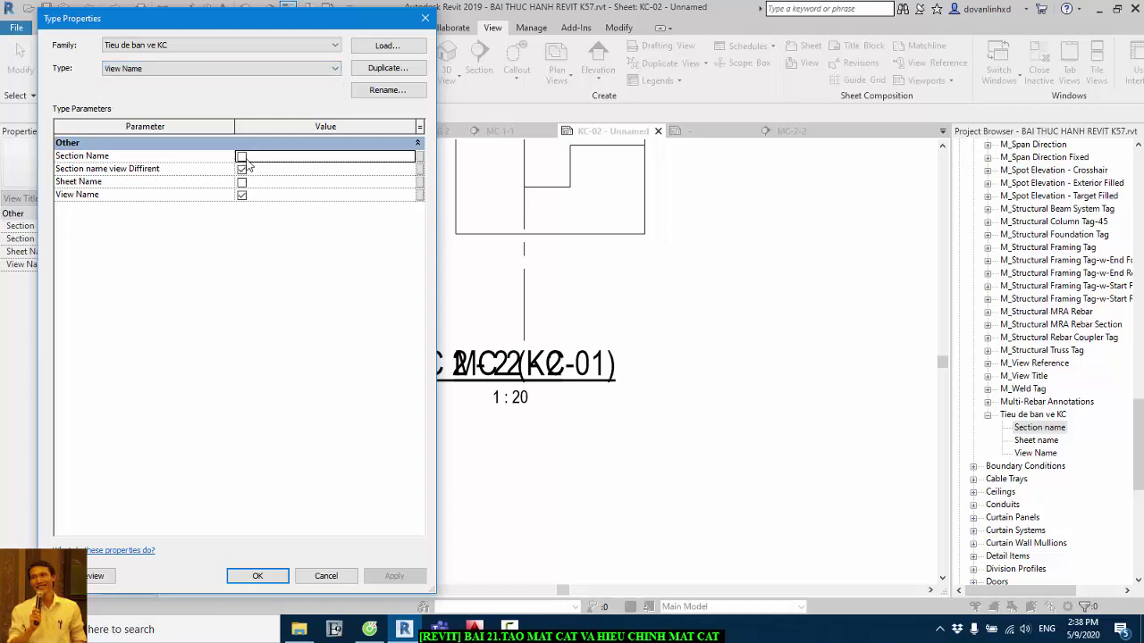
left_click(242, 170)
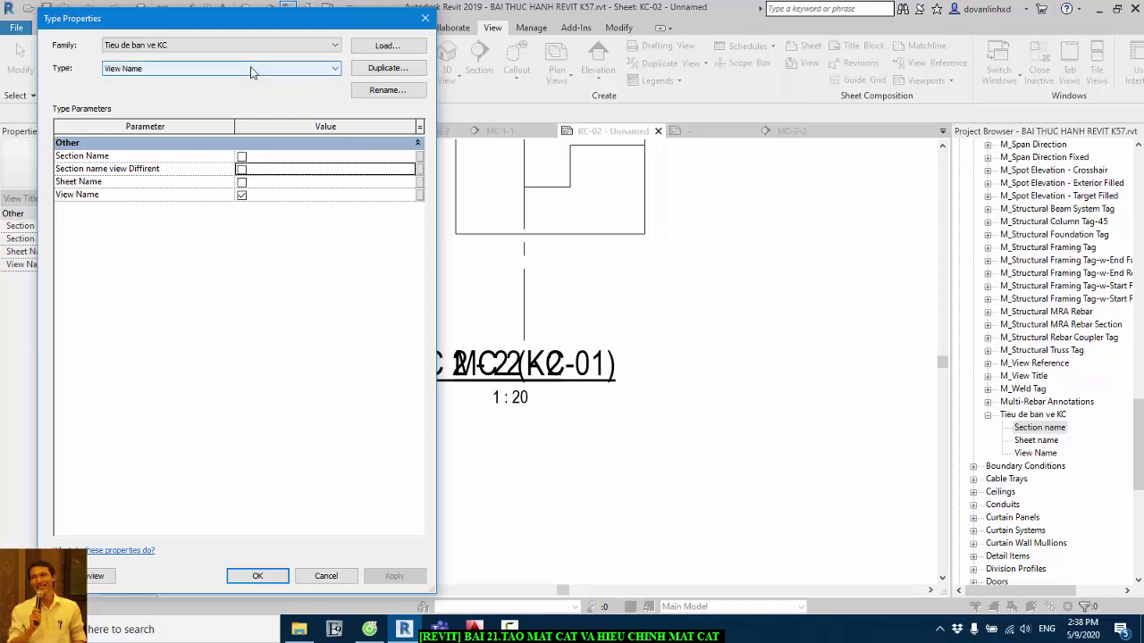
left_click(404, 69)
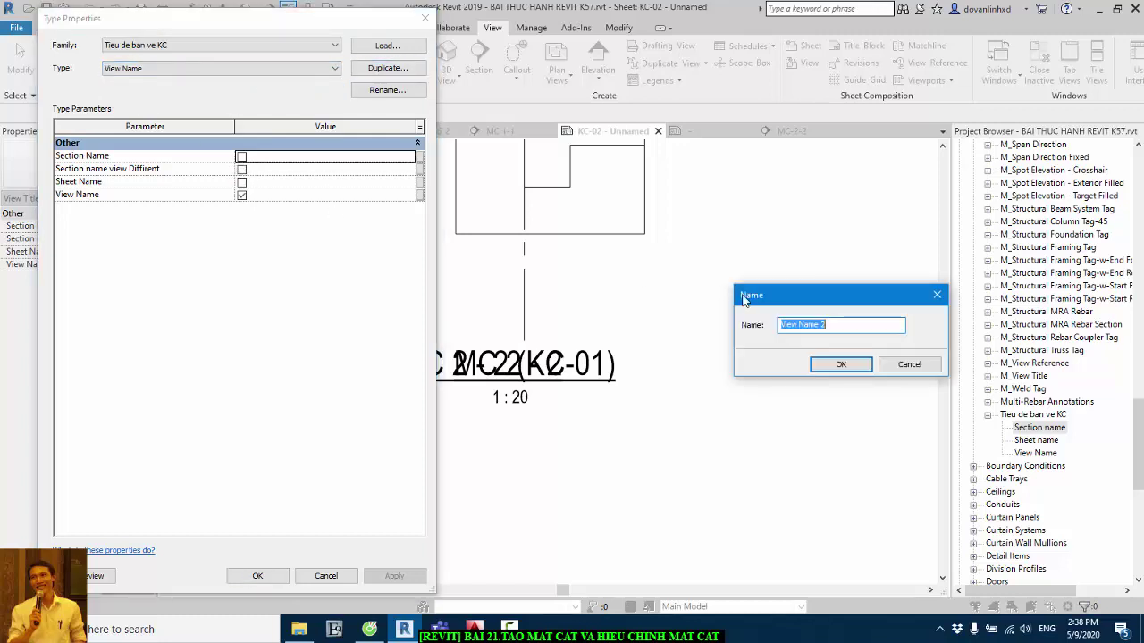
Name the new type 'Section name view diffrent', ticking Section name view Diffrent and unticking View Name
type("Section")
type(" name view diffirent")
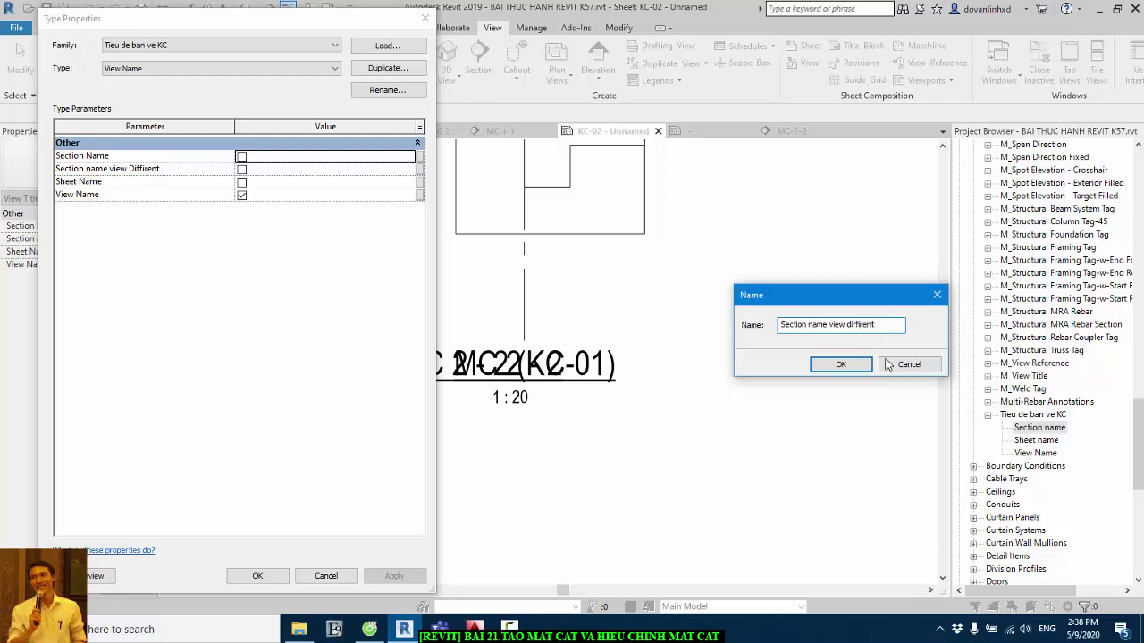
left_click(858, 365)
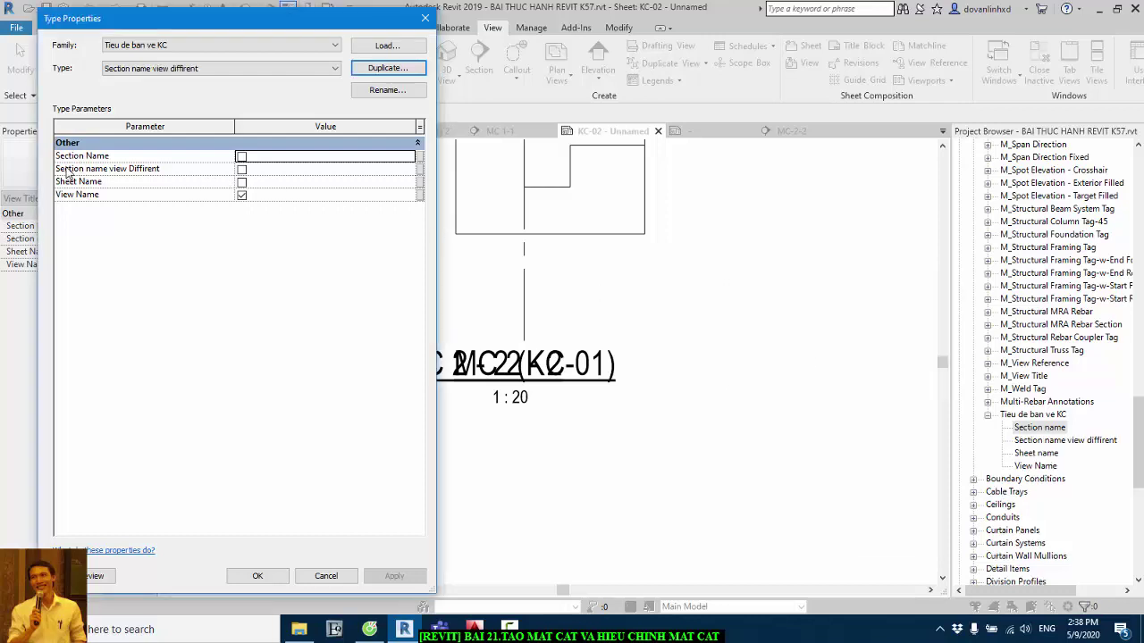
left_click(245, 175)
left_click(243, 170)
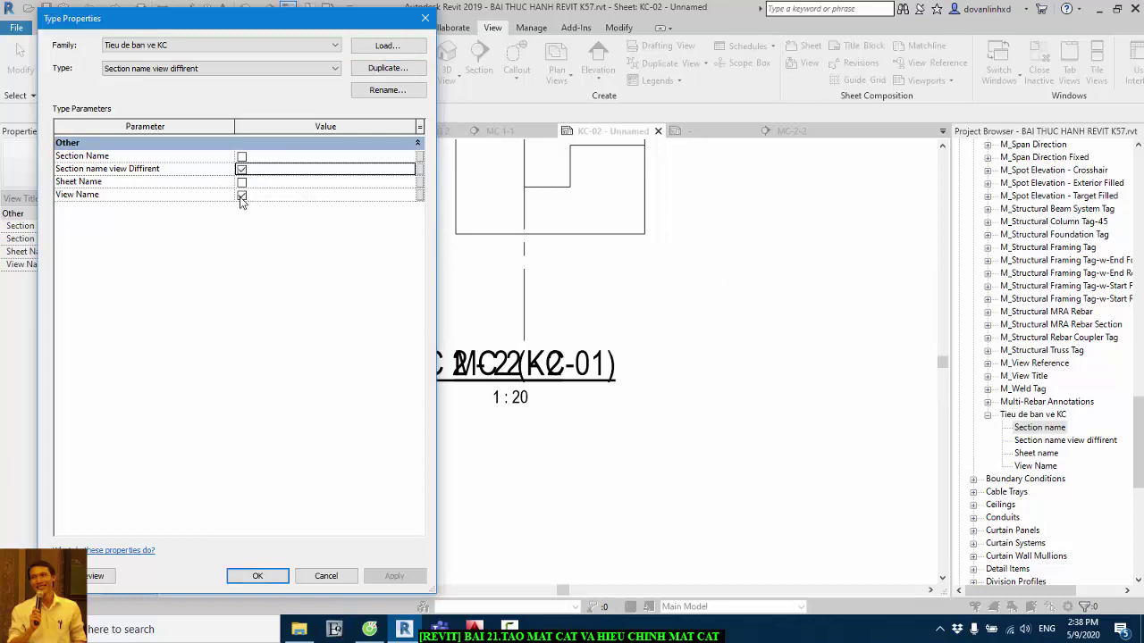
left_click(241, 195)
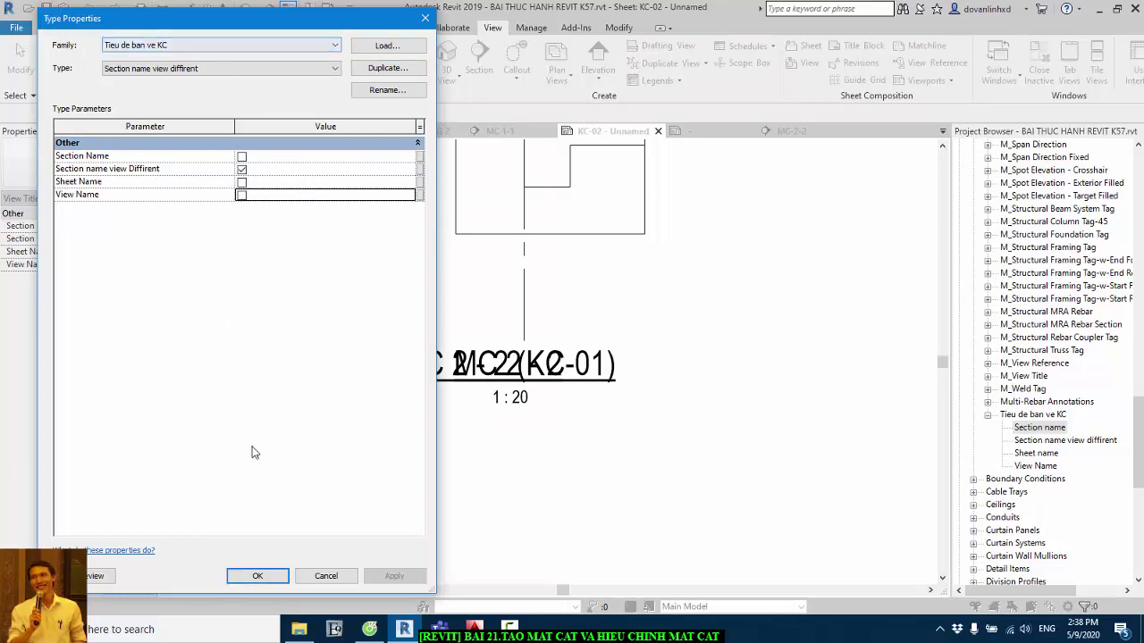
left_click(258, 577)
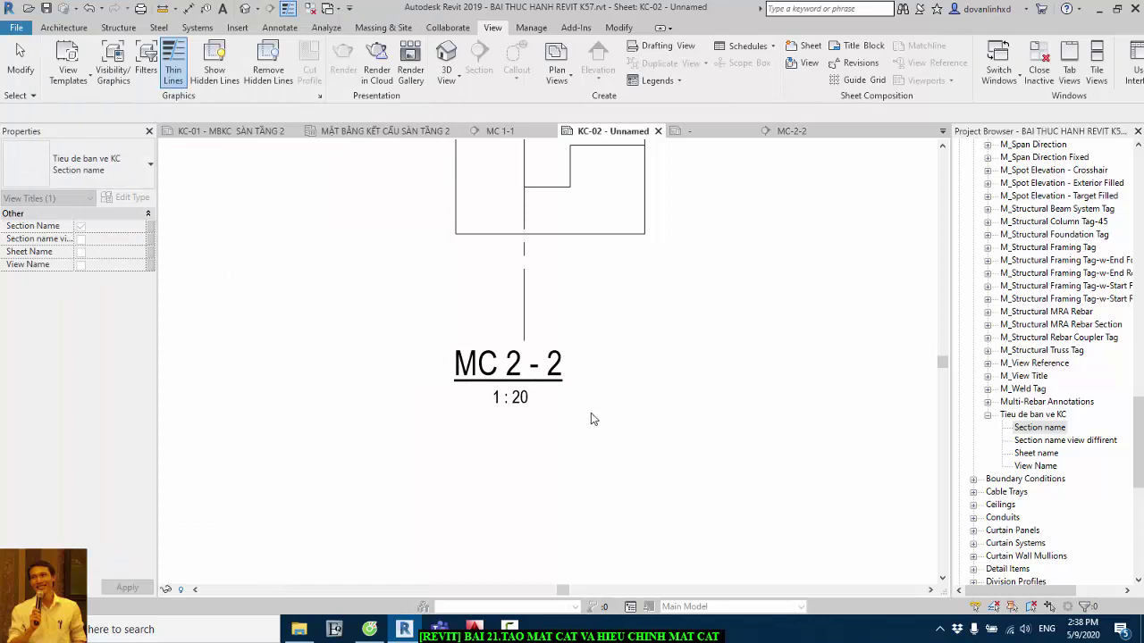
Select the MC 2 - 2 viewport and duplicate its Section Name type as 'Section Name view diffrent'
left_click(541, 369)
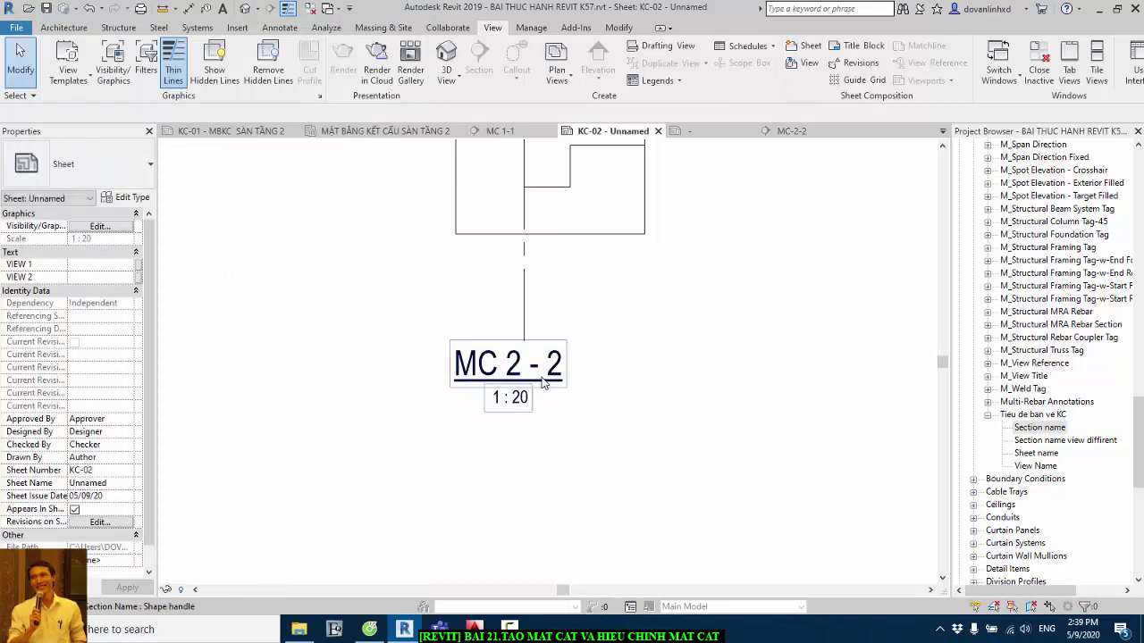
left_click(115, 170)
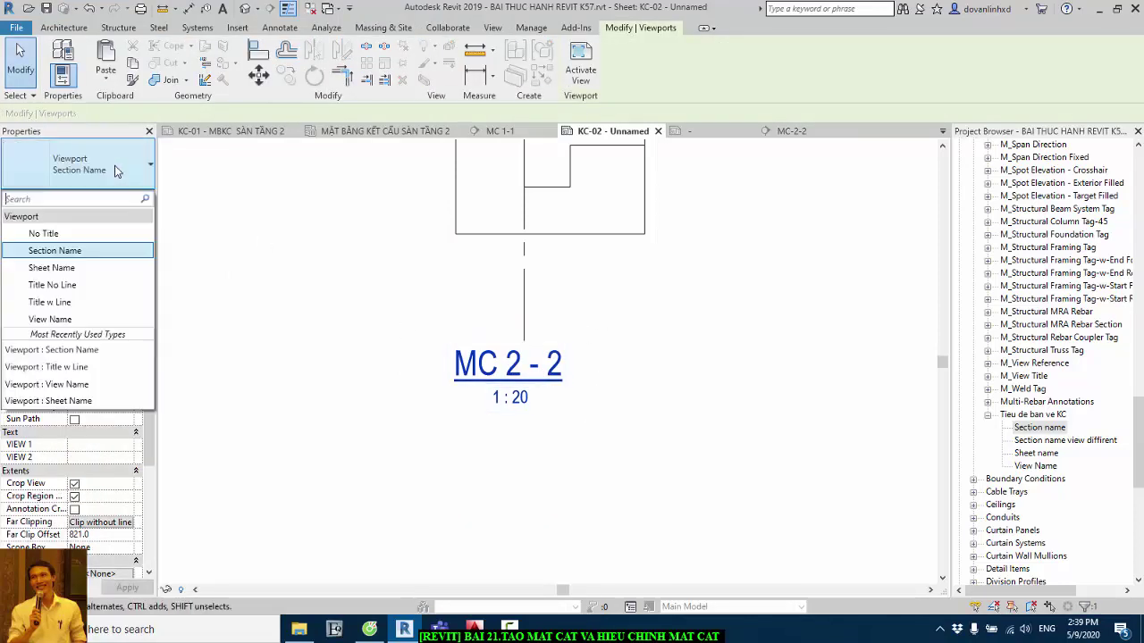
left_click(80, 250)
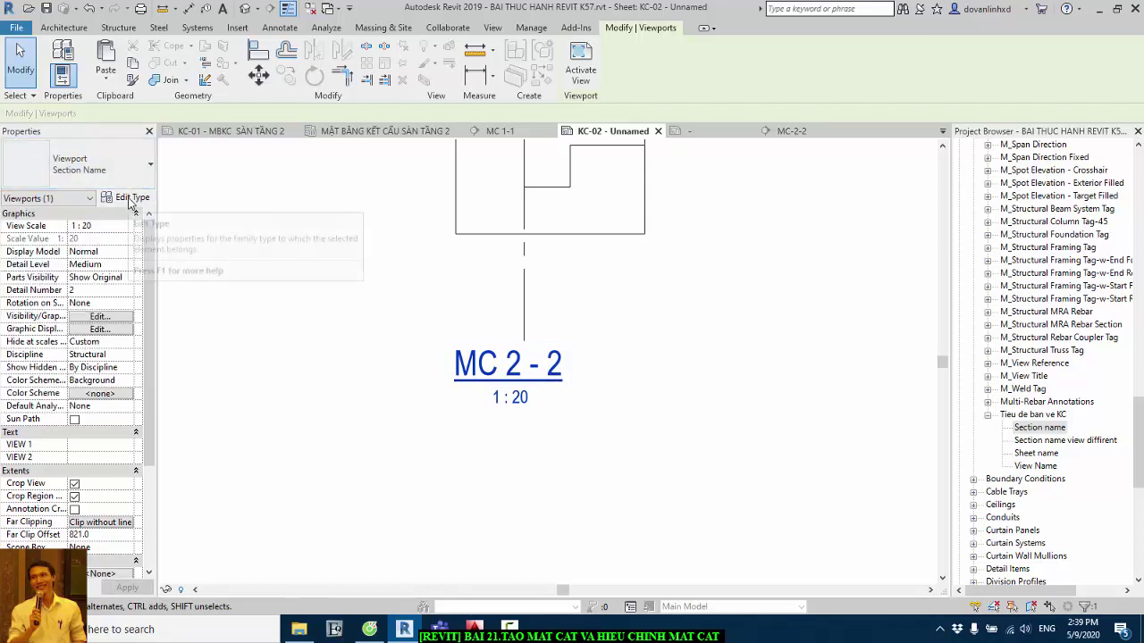
left_click(125, 197)
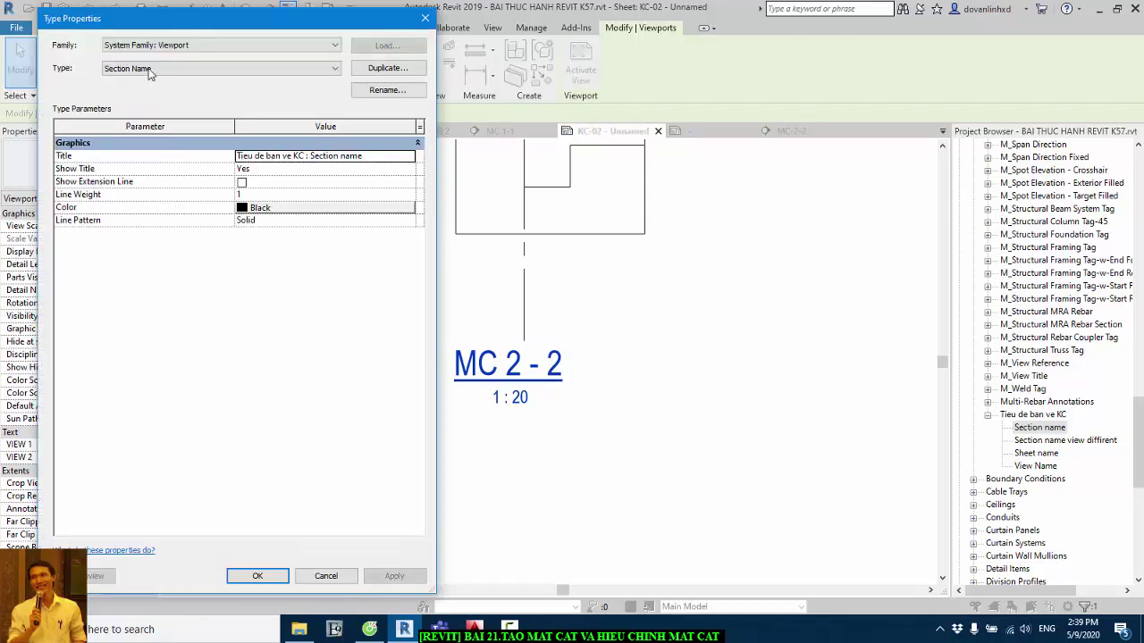
left_click(387, 68)
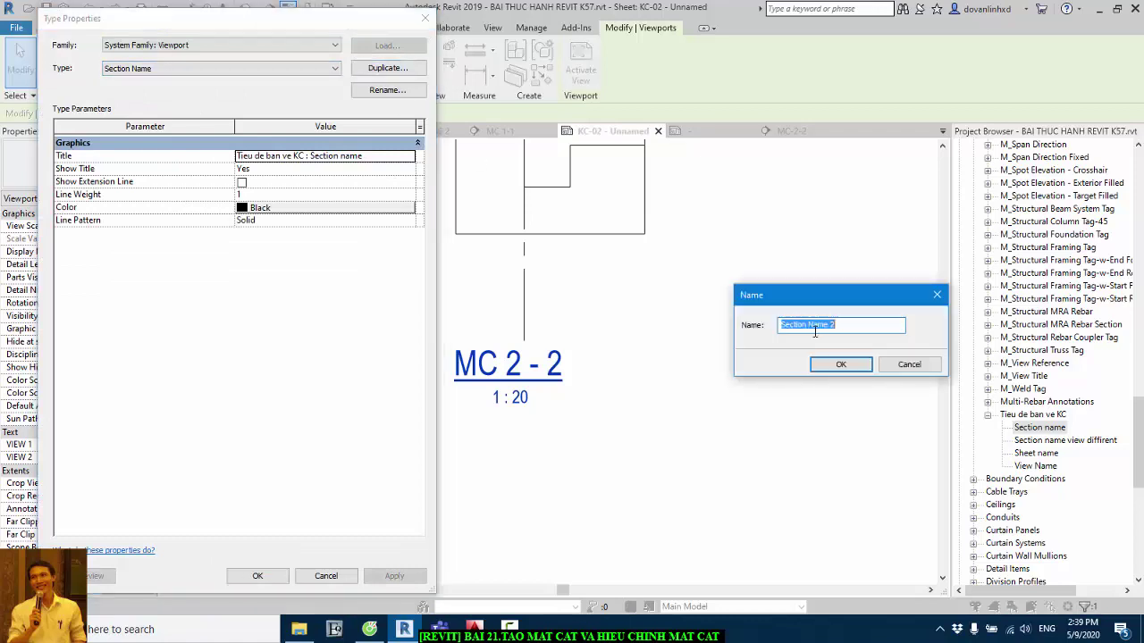
left_click(861, 322)
key("BackSpace")
type("view di")
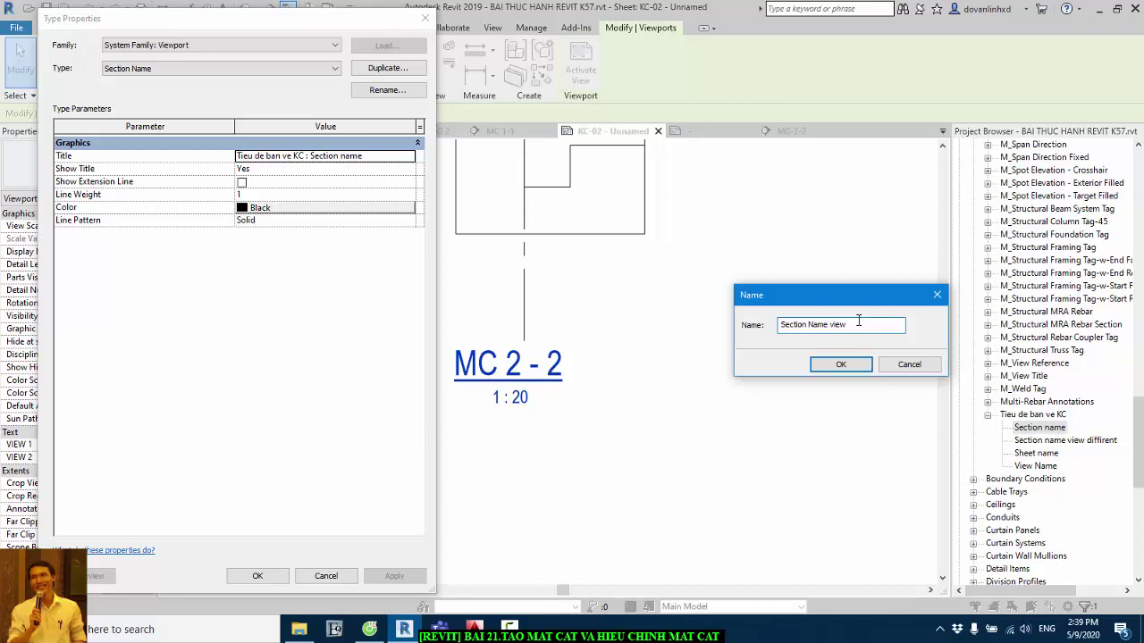
type("ffirent")
left_click(829, 365)
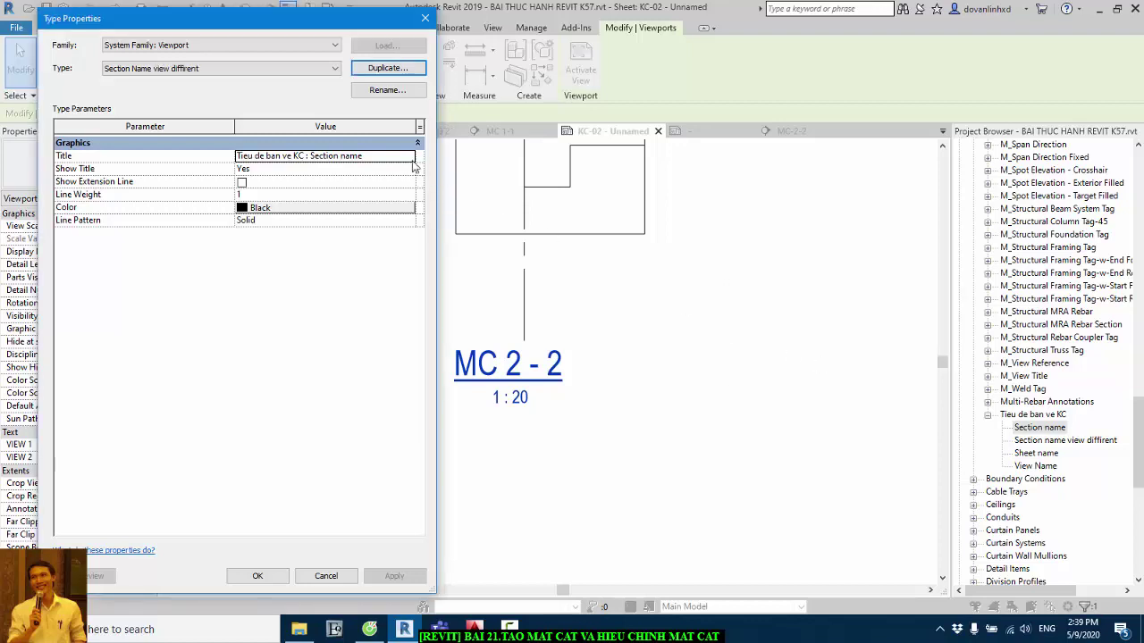
Set the new type's title to the Section name view diffrent label and apply it
left_click(413, 158)
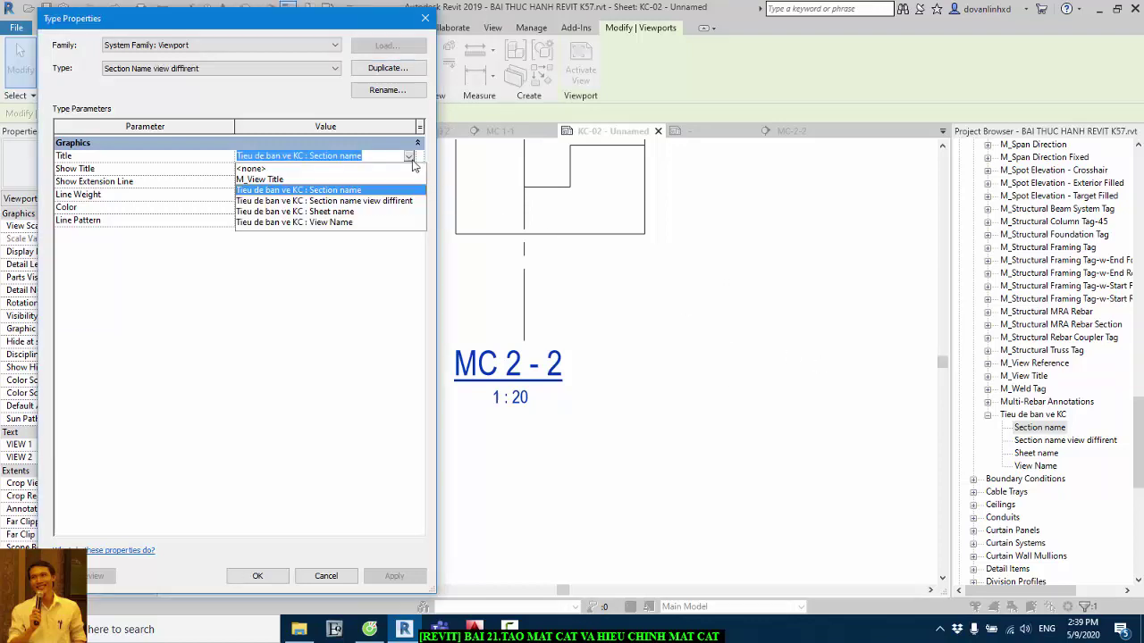
left_click(369, 201)
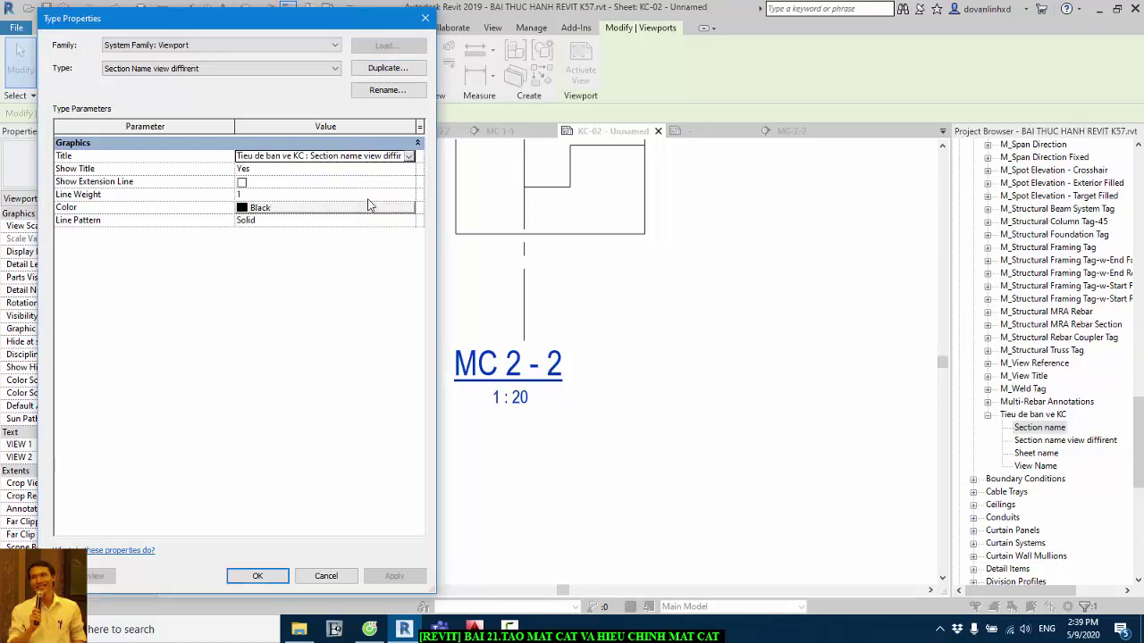
left_click(257, 575)
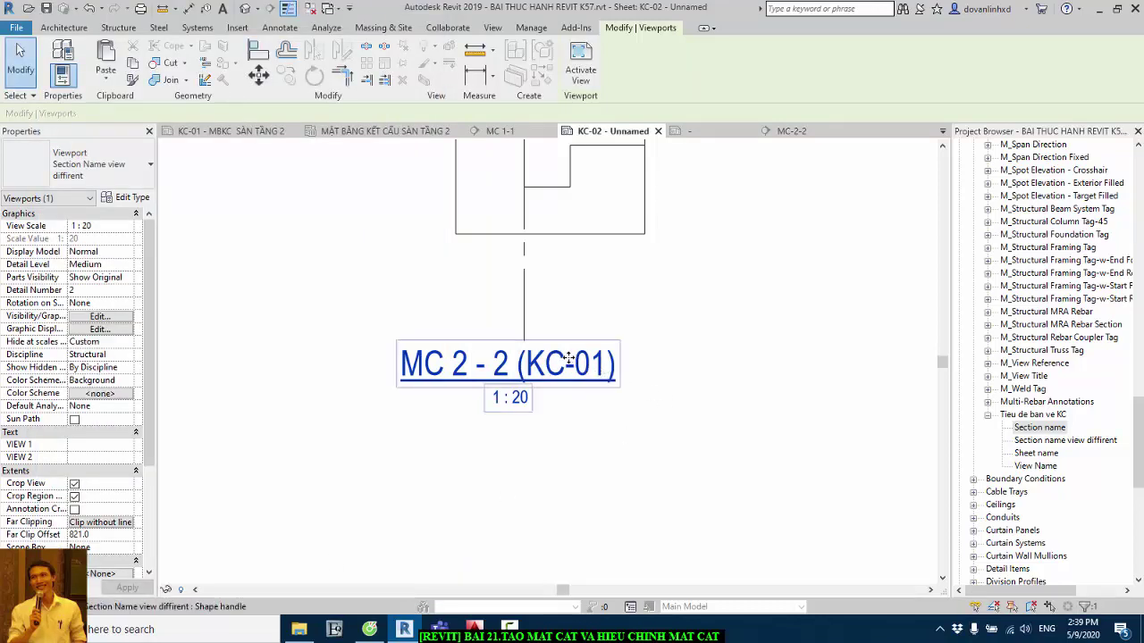
scroll(489, 391, "down", 3)
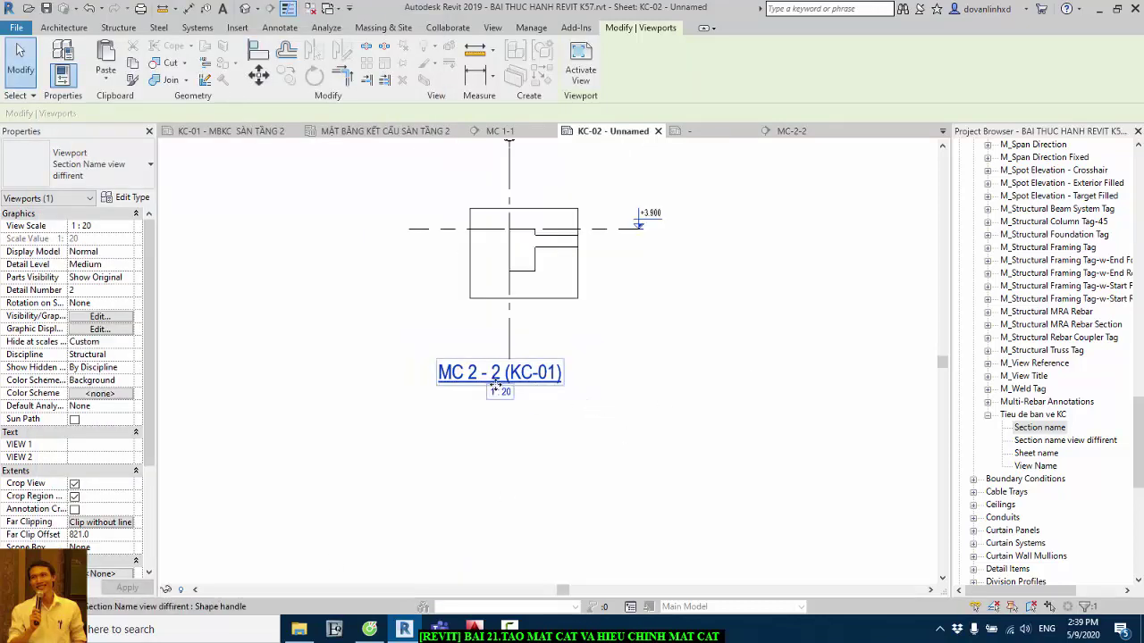
scroll(548, 379, "up", 2)
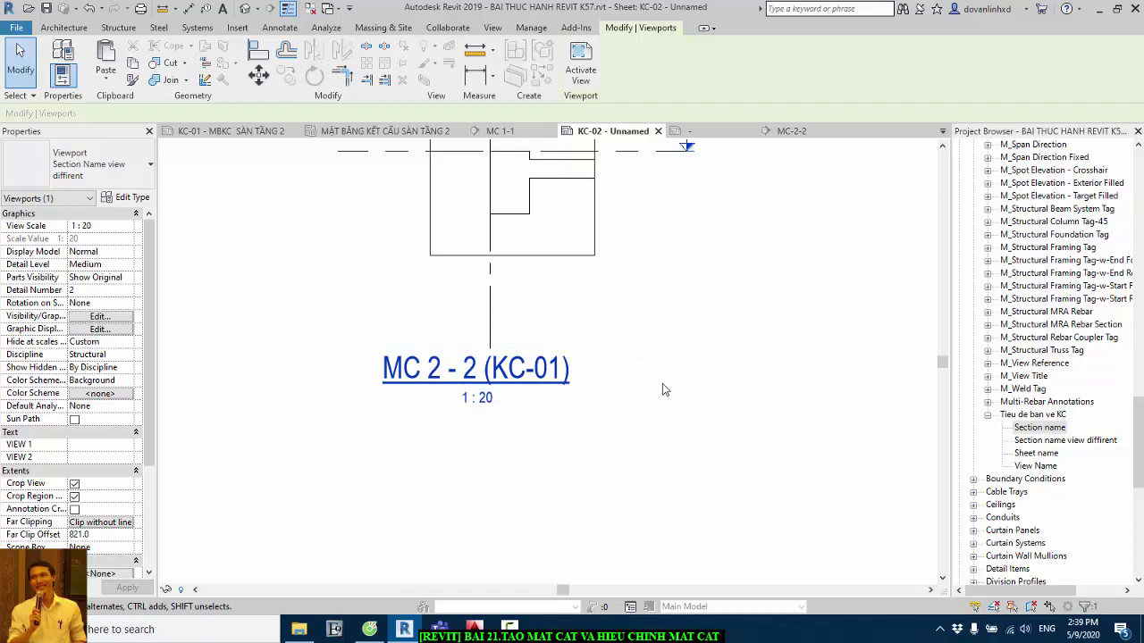
scroll(590, 451, "down", 2)
left_click(230, 131)
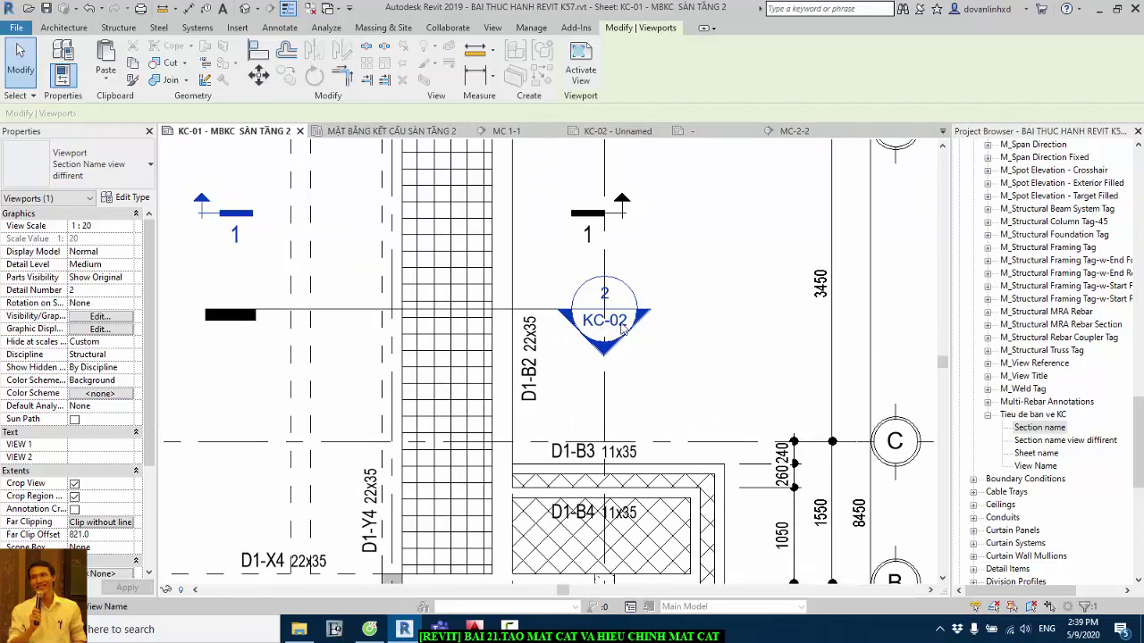
left_click(624, 134)
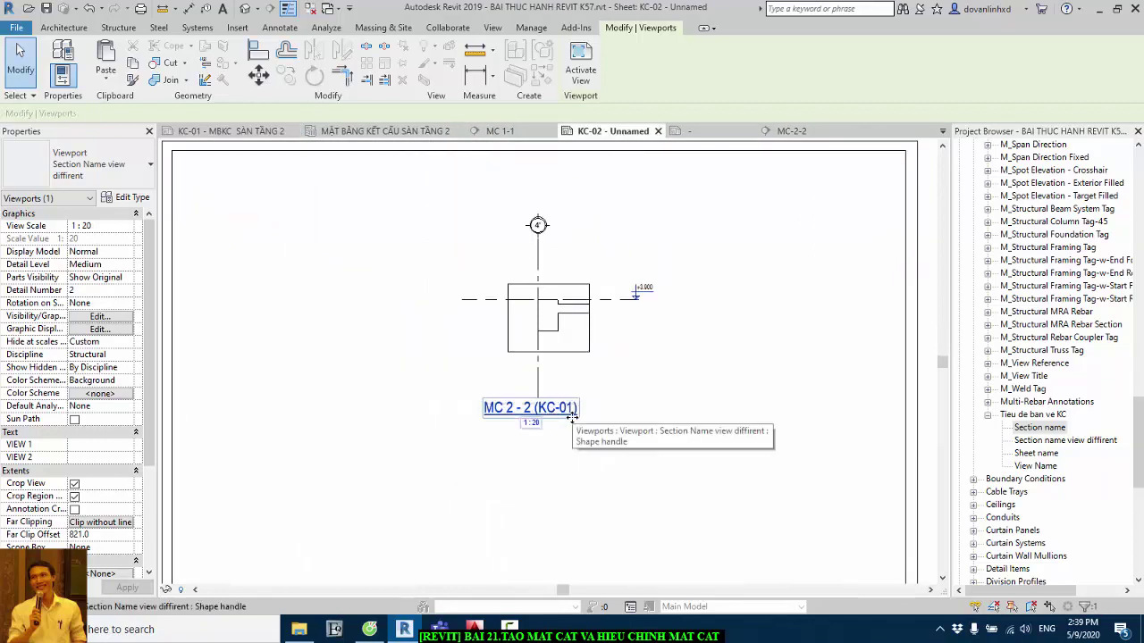
scroll(572, 412, "down", 3)
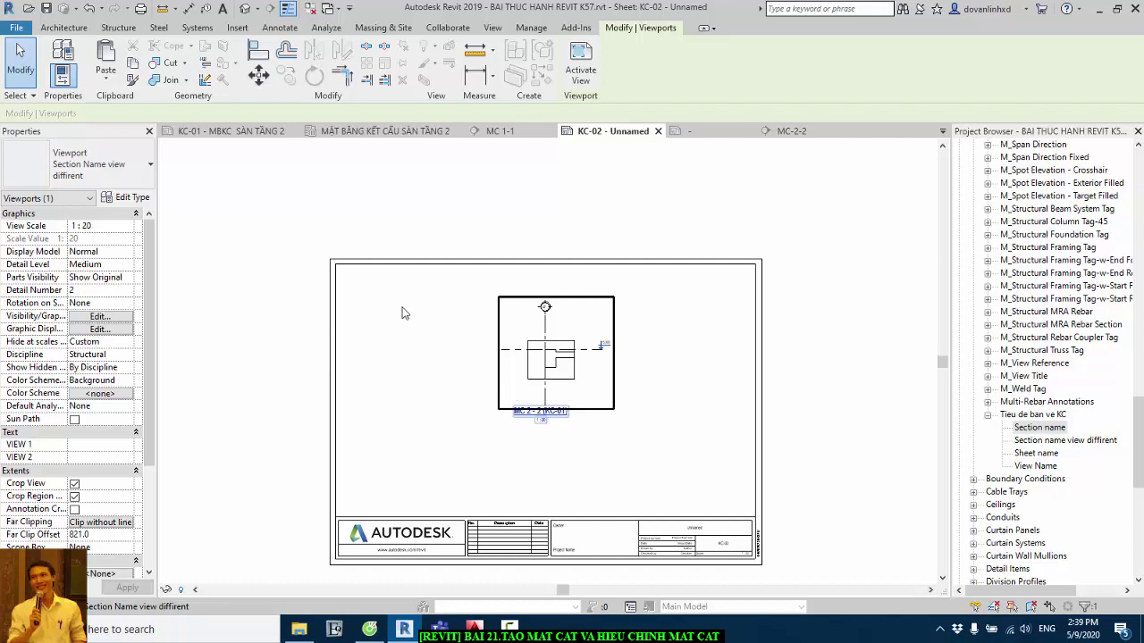
scroll(586, 387, "up", 2)
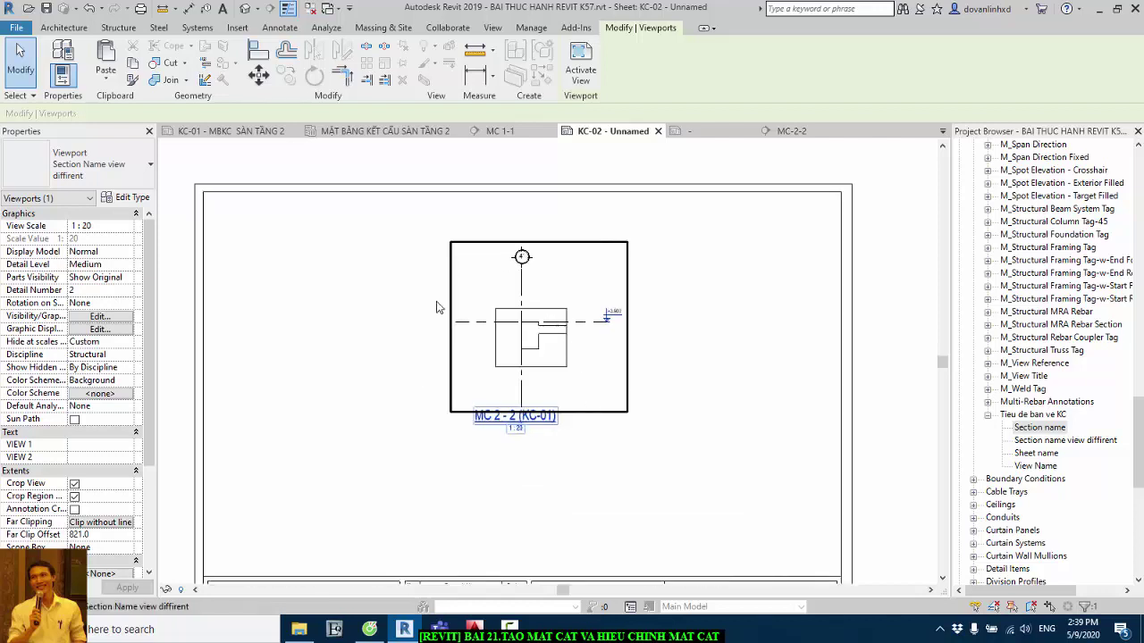